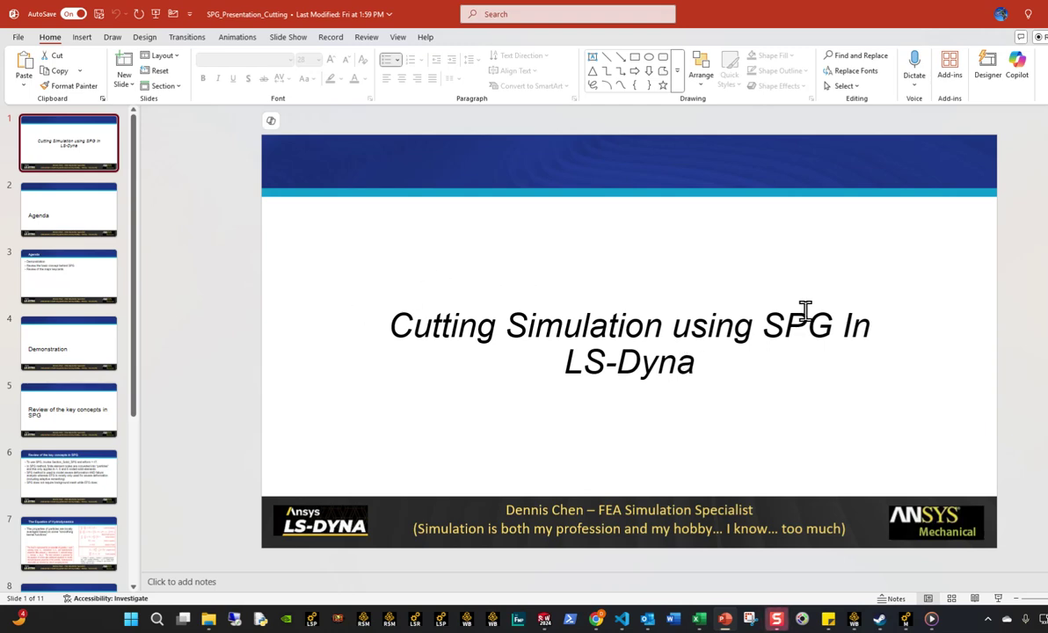
Step: Switch to Media Player and play the Cutting_Plastic_strain and Cutting_1 simulation videos
{"action": "left_click", "coordinate": [1046, 11]}
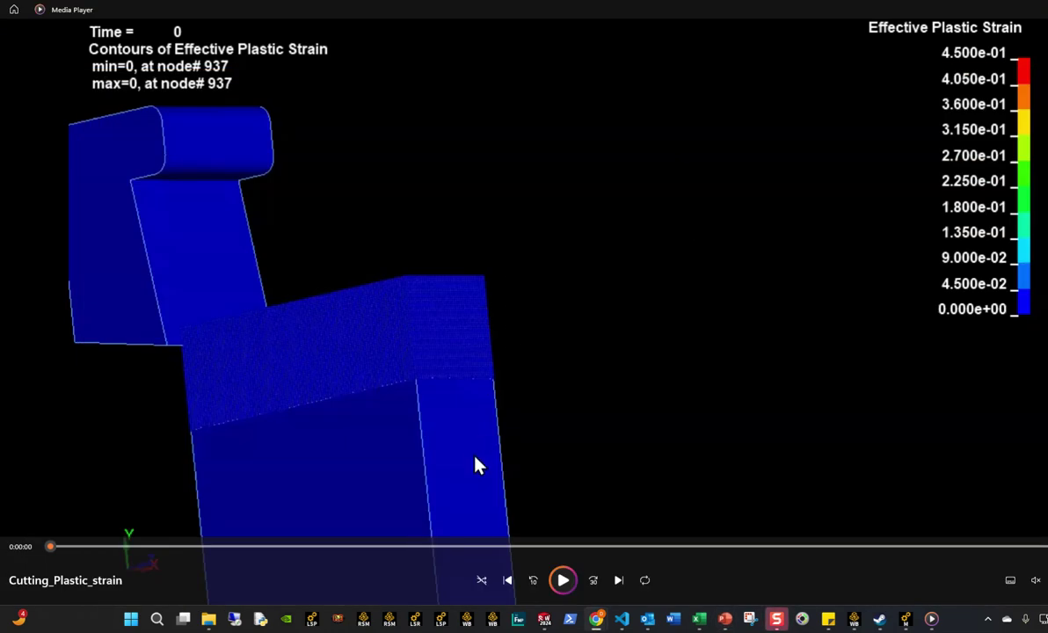
{"action": "left_click", "coordinate": [564, 582]}
{"action": "left_click_drag", "start_coordinate": [50, 546], "coordinate": [882, 537]}
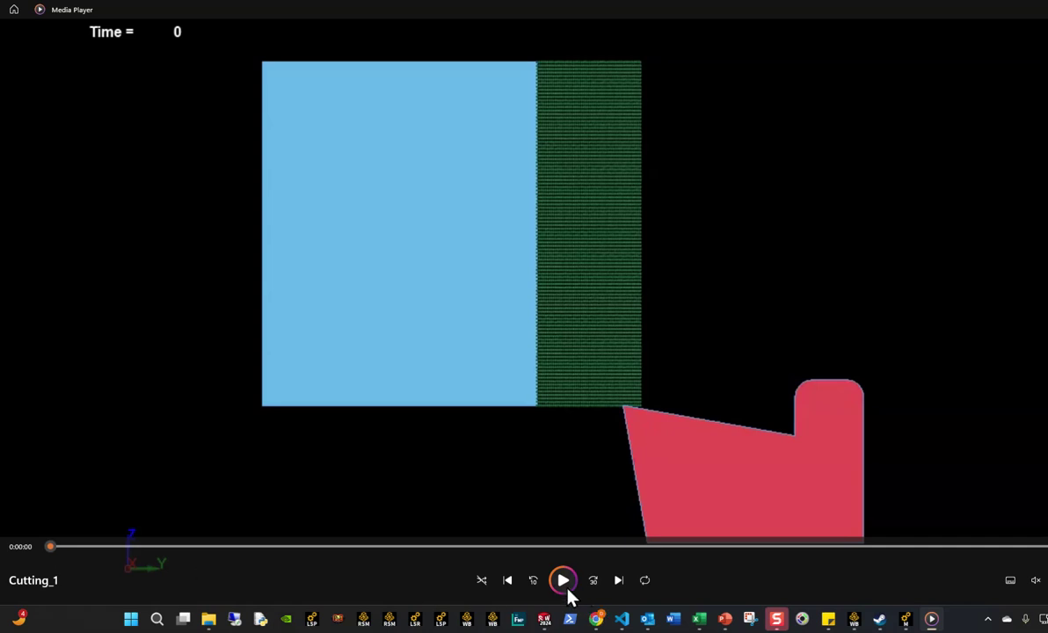
{"action": "left_click", "coordinate": [565, 584]}
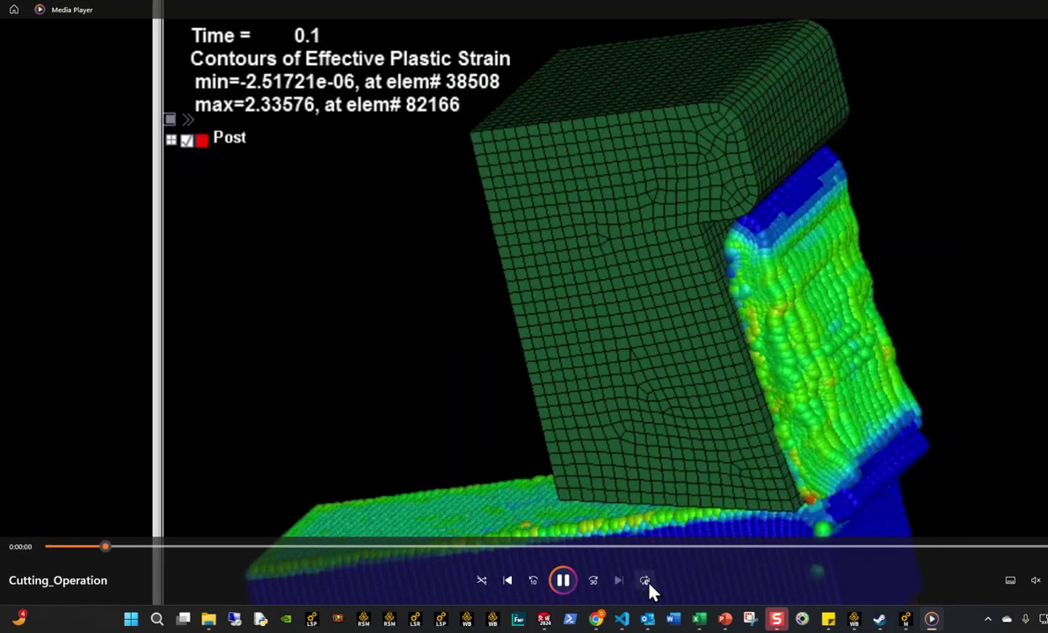
Step: Set the playback speed of the Cutting_Operation video to 1×
{"action": "right_click", "coordinate": [647, 587]}
{"action": "mouse_move", "coordinate": [708, 531]}
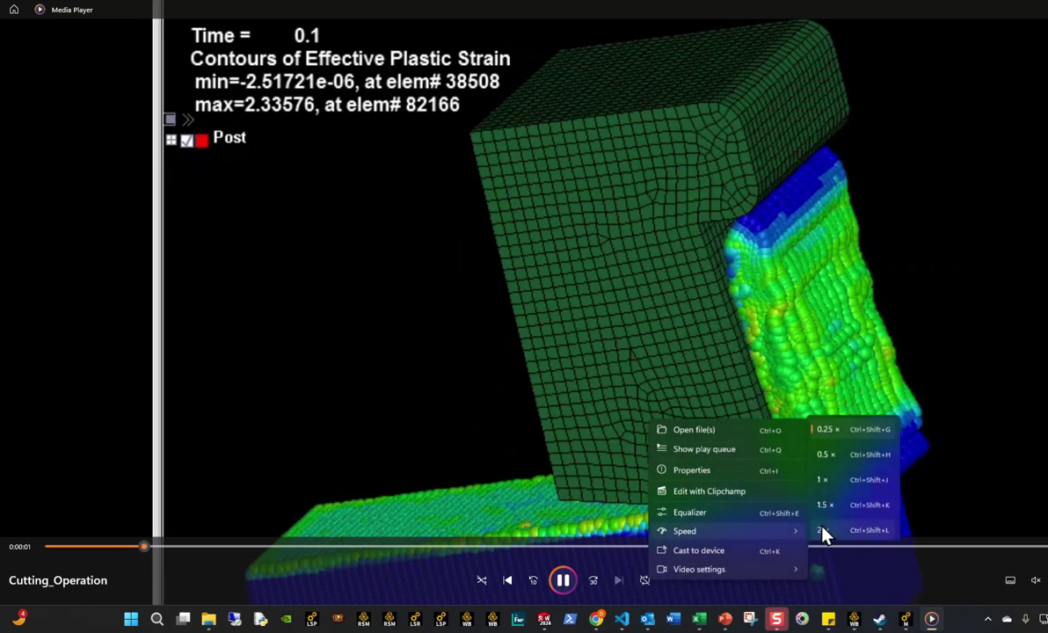
{"action": "left_click", "coordinate": [830, 483]}
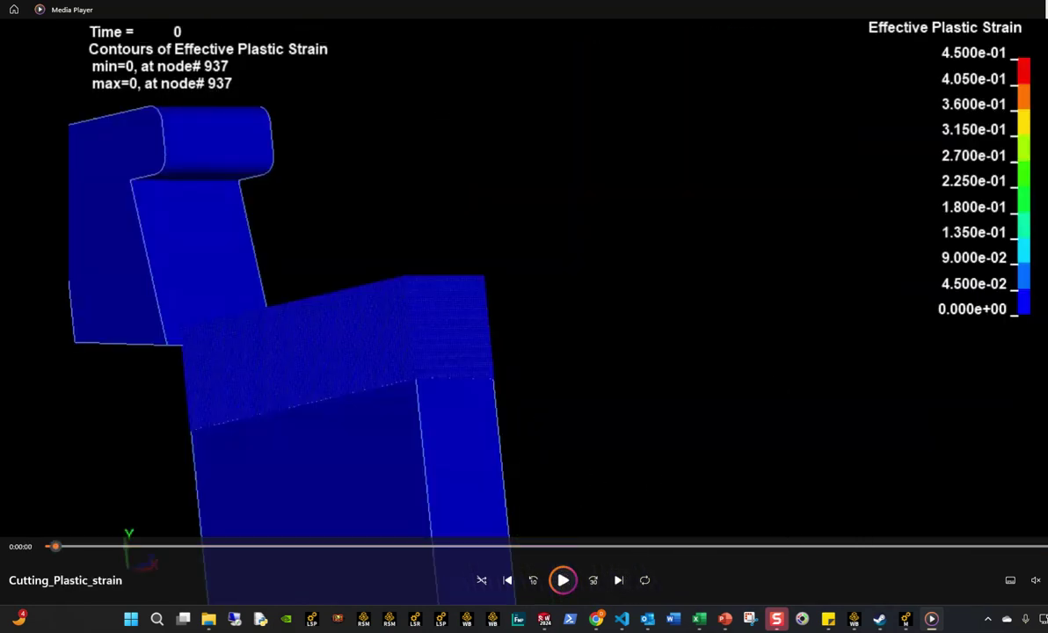
Step: Switch to the SPG_Presentation_Cutting slides in PowerPoint and show the bulleted Agenda slide
{"action": "left_click", "coordinate": [723, 618]}
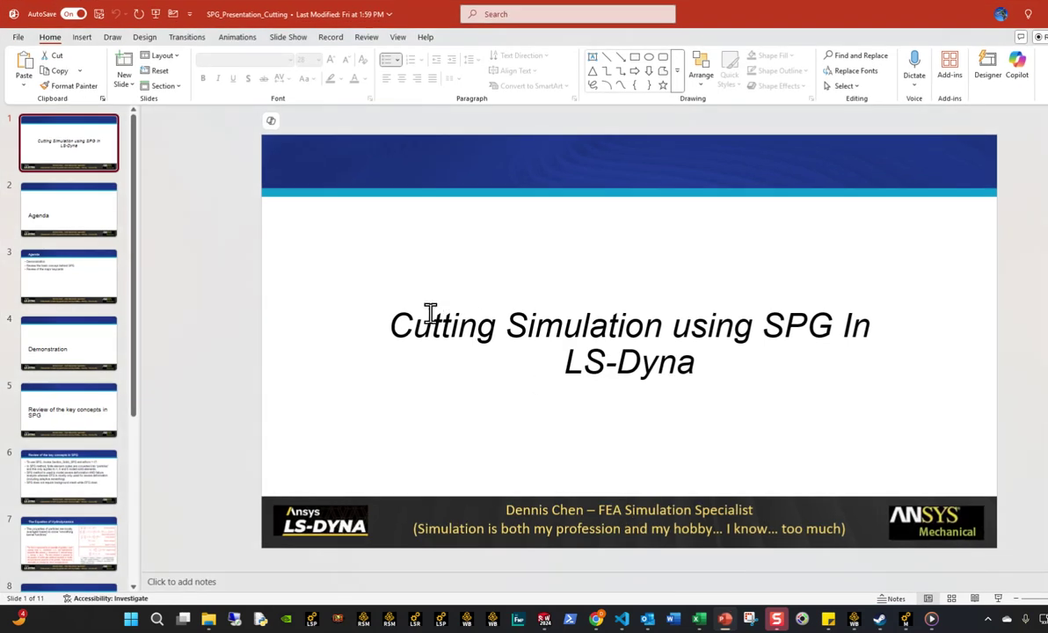
{"action": "left_click", "coordinate": [74, 258]}
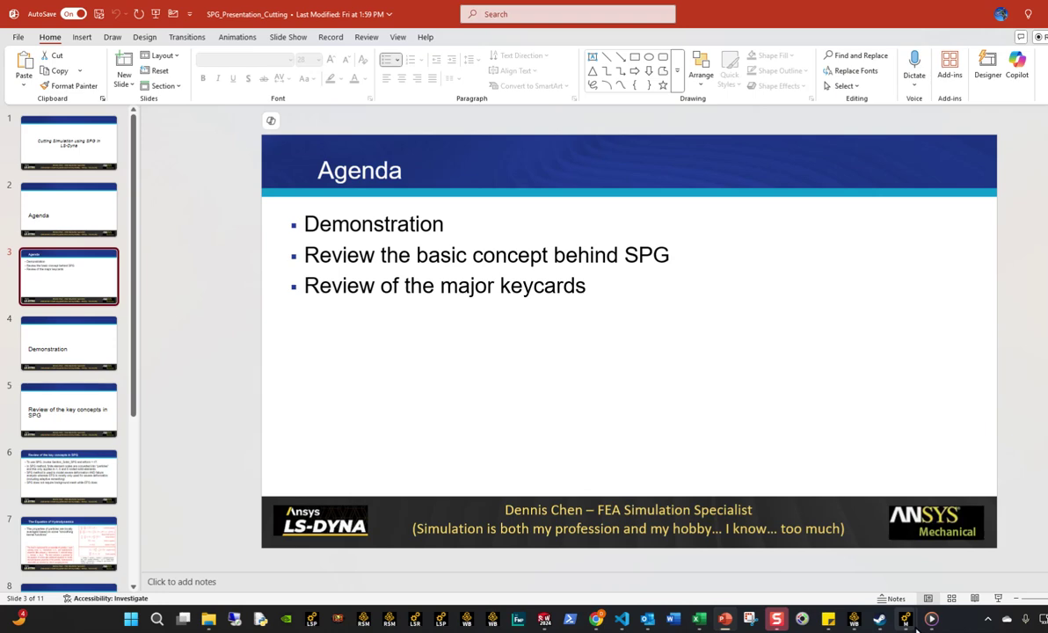
Step: Switch to Ansys Mechanical and suppress the frictionless all-bodies Body Interaction in the model's connections
{"action": "mouse_move", "coordinate": [904, 618]}
{"action": "left_click", "coordinate": [937, 580]}
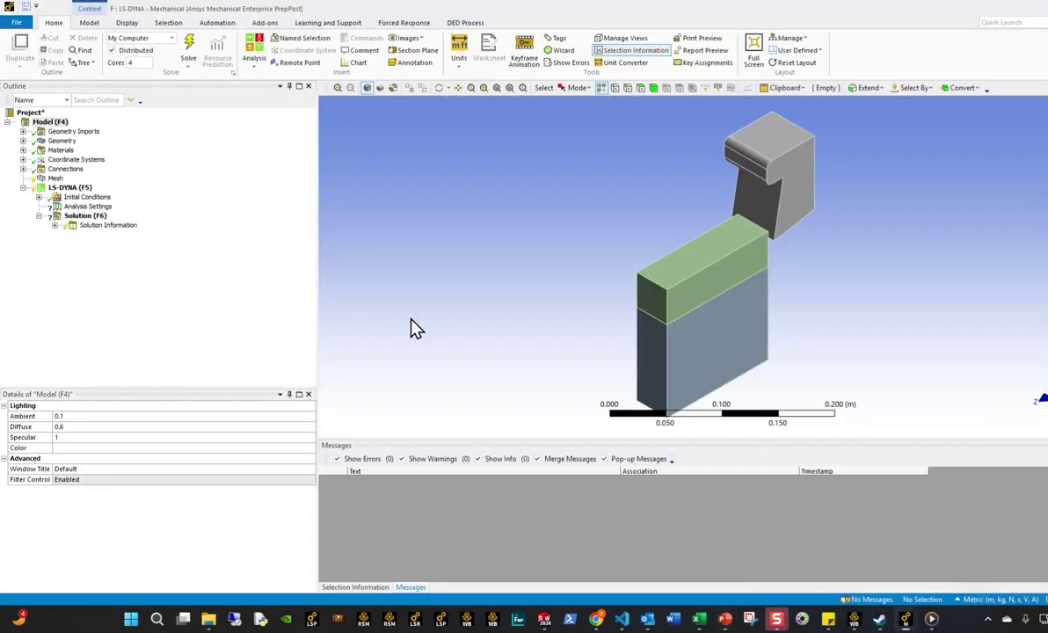
{"action": "middle_click_drag", "start_coordinate": [604, 269], "coordinate": [615, 269]}
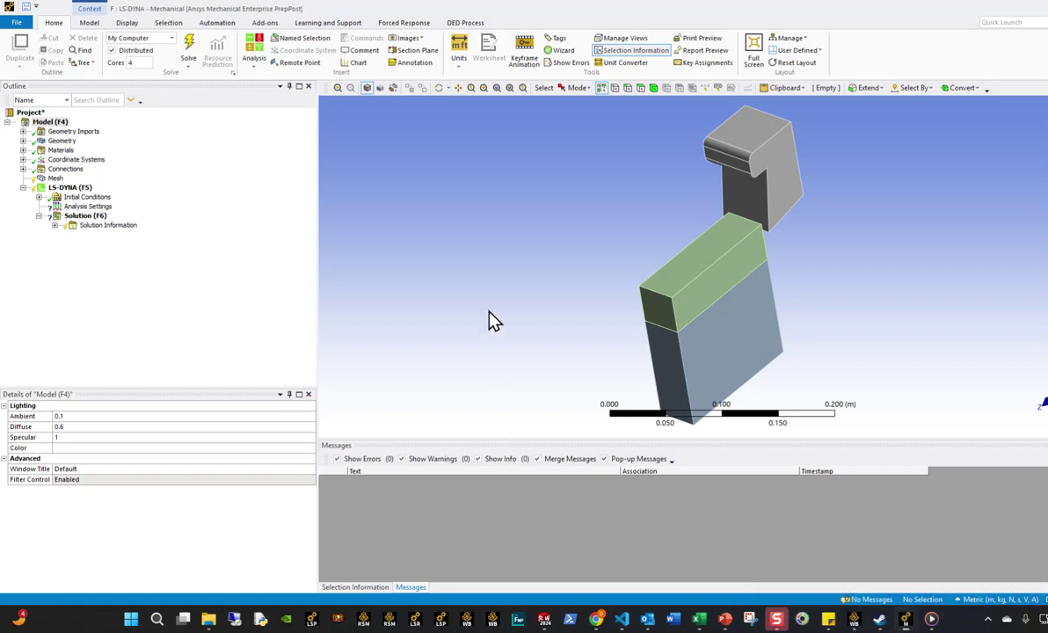
{"action": "middle_click_drag", "start_coordinate": [491, 320], "coordinate": [492, 321]}
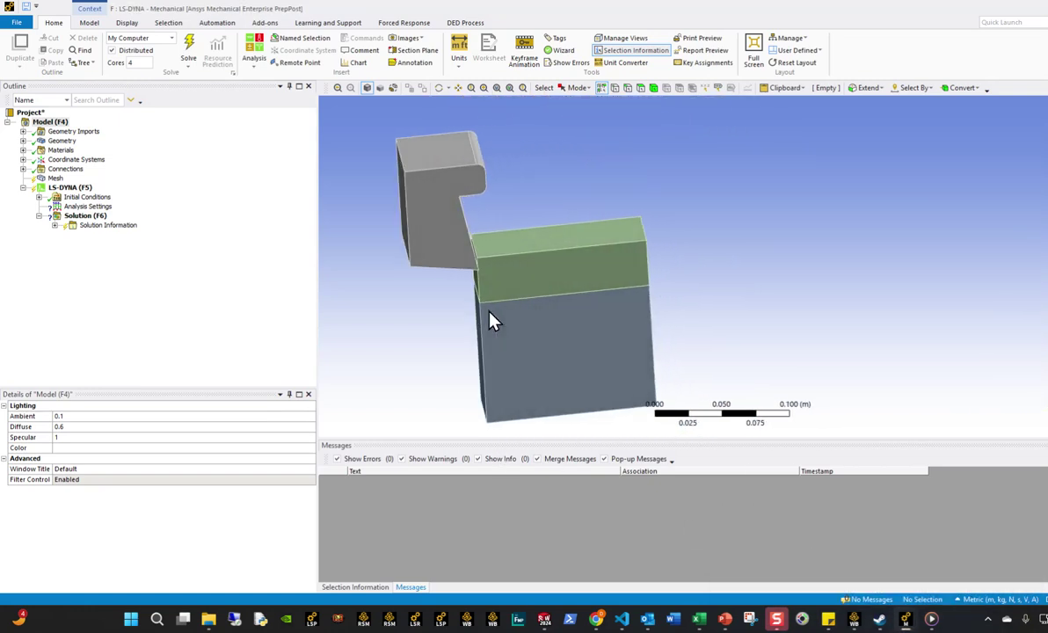
{"action": "left_click", "coordinate": [22, 141]}
{"action": "left_click", "coordinate": [23, 159]}
{"action": "left_click", "coordinate": [23, 178]}
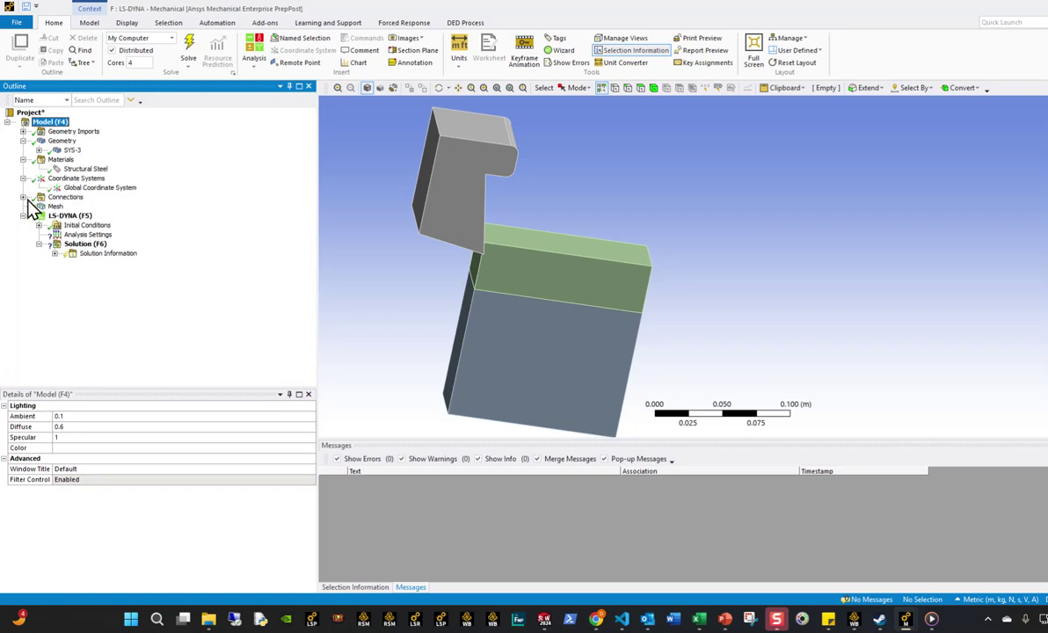
{"action": "left_click", "coordinate": [23, 197]}
{"action": "left_click", "coordinate": [39, 206]}
{"action": "right_click", "coordinate": [103, 215]}
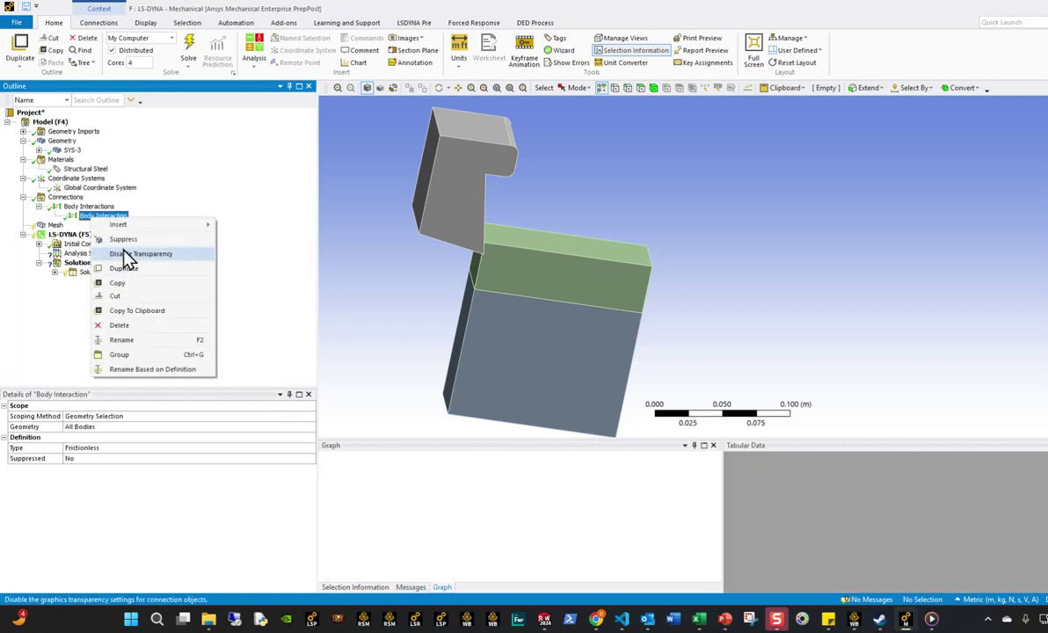
{"action": "key", "text": "Escape"}
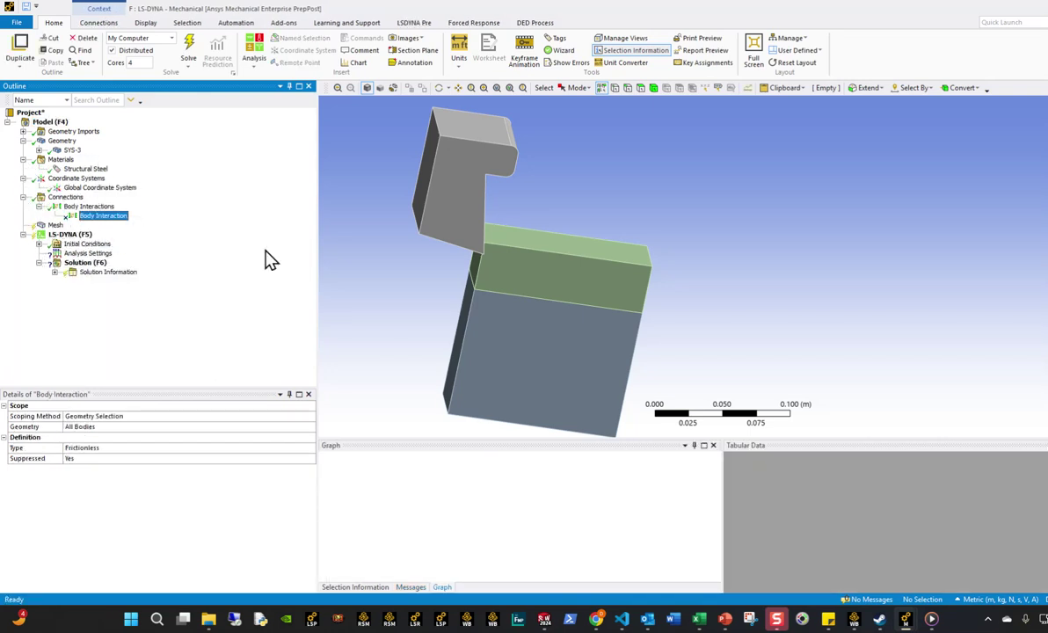
Step: Rename the tool body Instance 1\Solid1 in the SYS-3 geometry as Cutter
{"action": "middle_click_drag", "start_coordinate": [561, 297], "coordinate": [519, 272]}
{"action": "scroll", "coordinate": [547, 286], "scroll_direction": "down", "scroll_amount": 3}
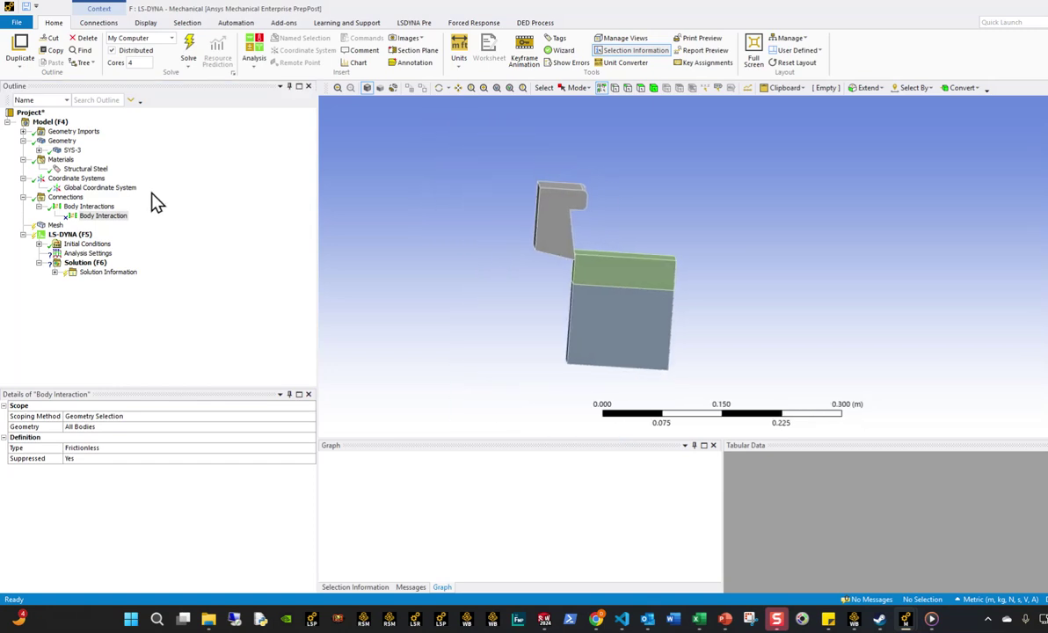
{"action": "left_click", "coordinate": [39, 151]}
{"action": "left_click", "coordinate": [96, 160]}
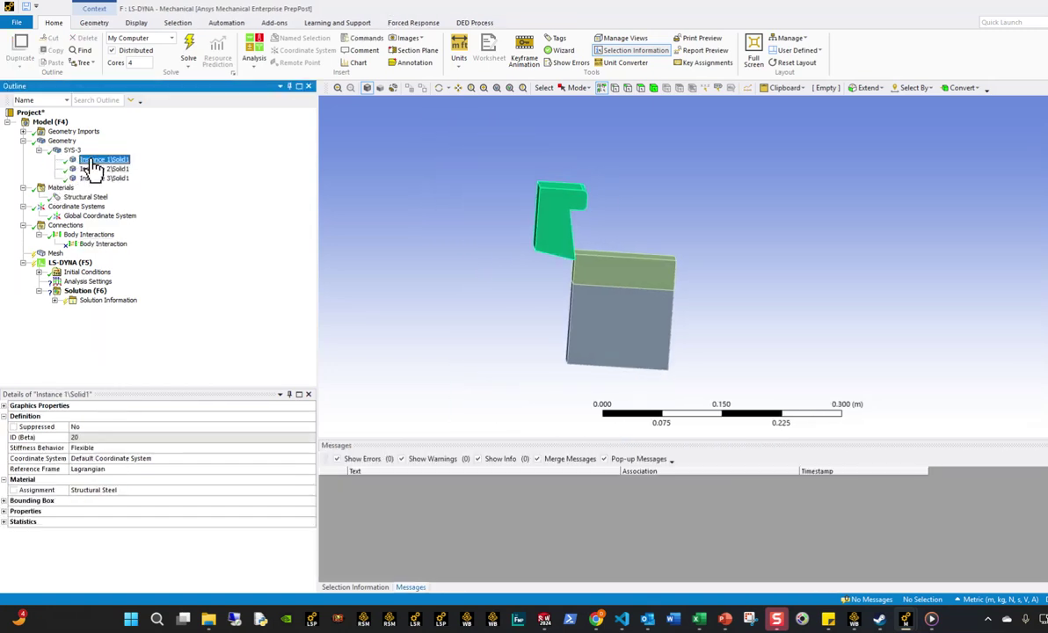
{"action": "type", "text": "C"}
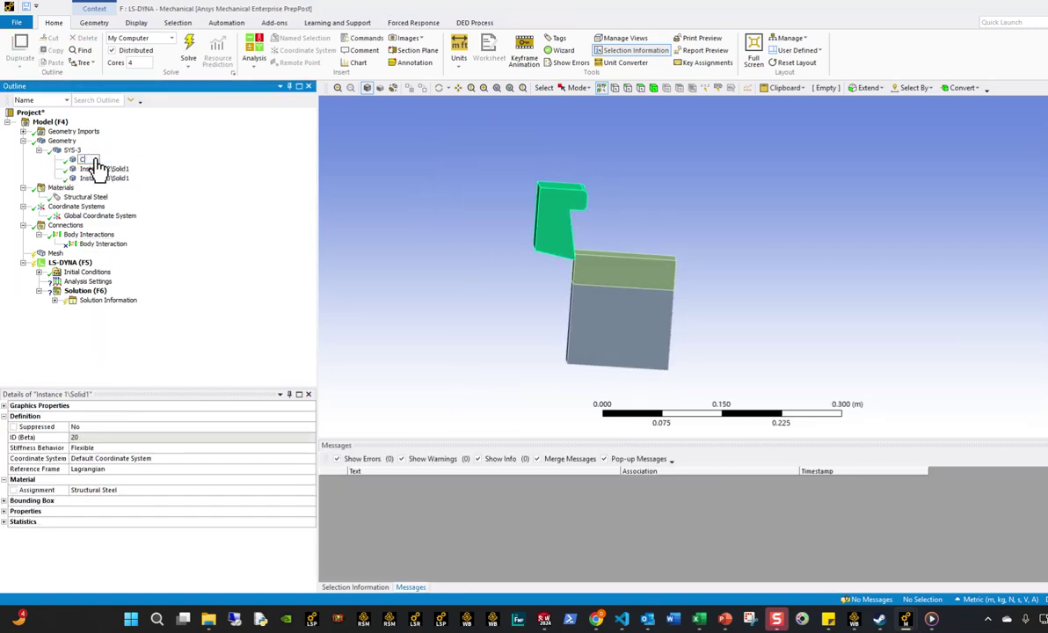
{"action": "type", "text": "utter"}
{"action": "key", "text": "Return"}
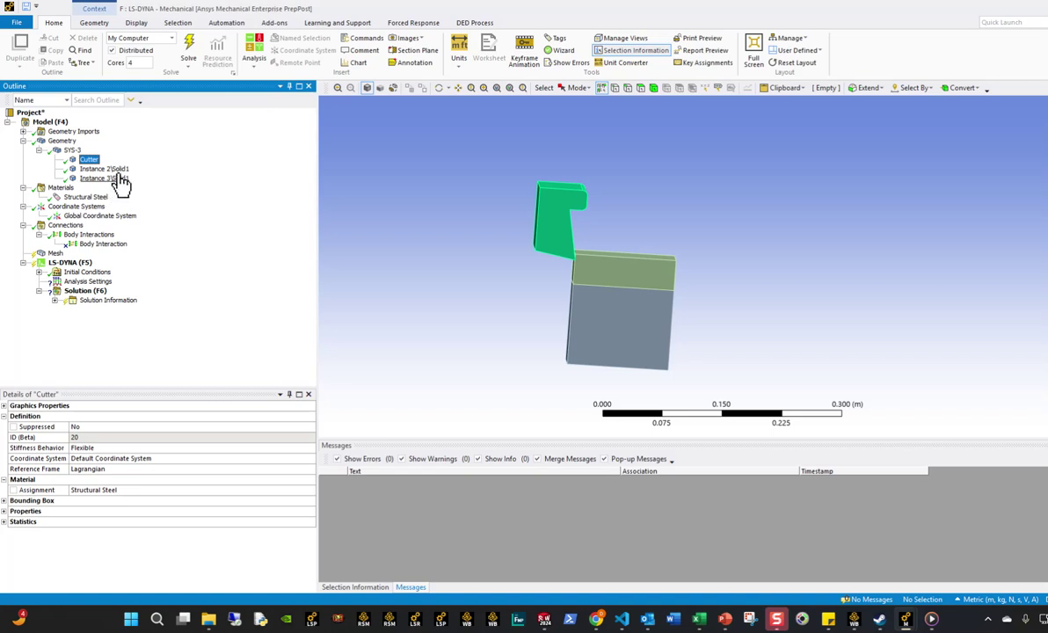
Step: Rename the lower block body Instance 2\Solid1 as Base
{"action": "left_click", "coordinate": [120, 170]}
{"action": "type", "text": "B"}
{"action": "key", "text": "Caps_Lock"}
{"action": "type", "text": "a"}
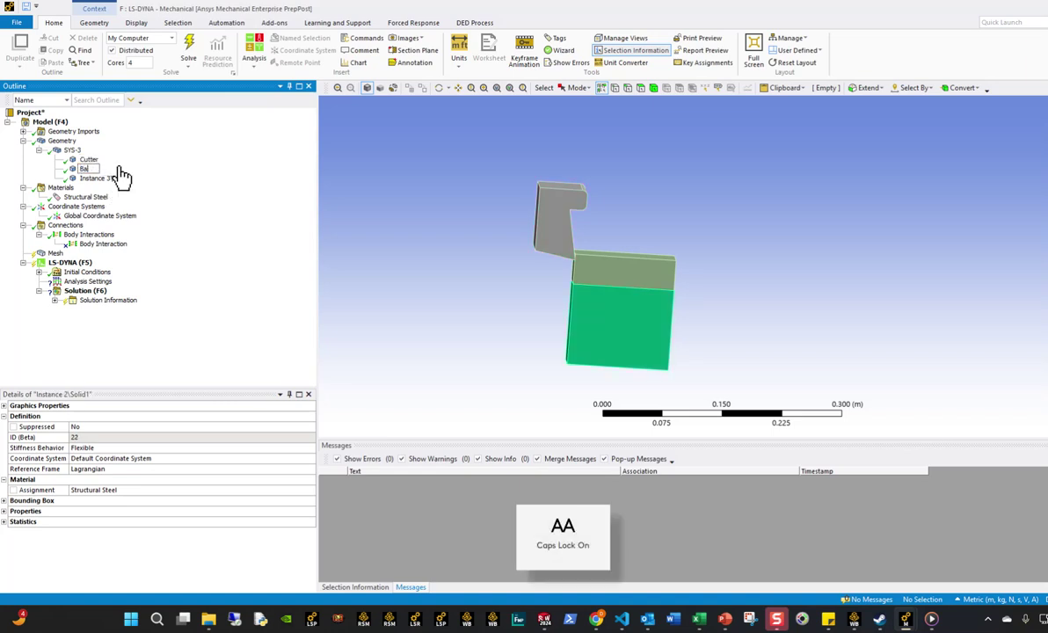
{"action": "type", "text": "se"}
{"action": "key", "text": "Return"}
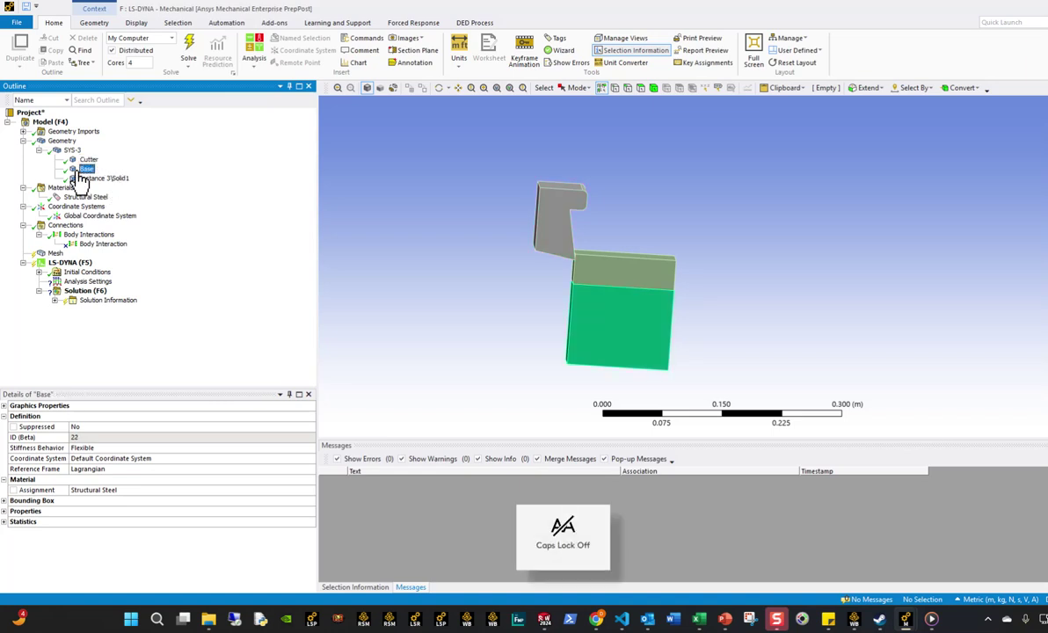
Step: Rename the upper block body Instance 3\Solid1 as Metal
{"action": "left_click", "coordinate": [128, 179]}
{"action": "key", "text": "F2"}
{"action": "type", "text": "Metal"}
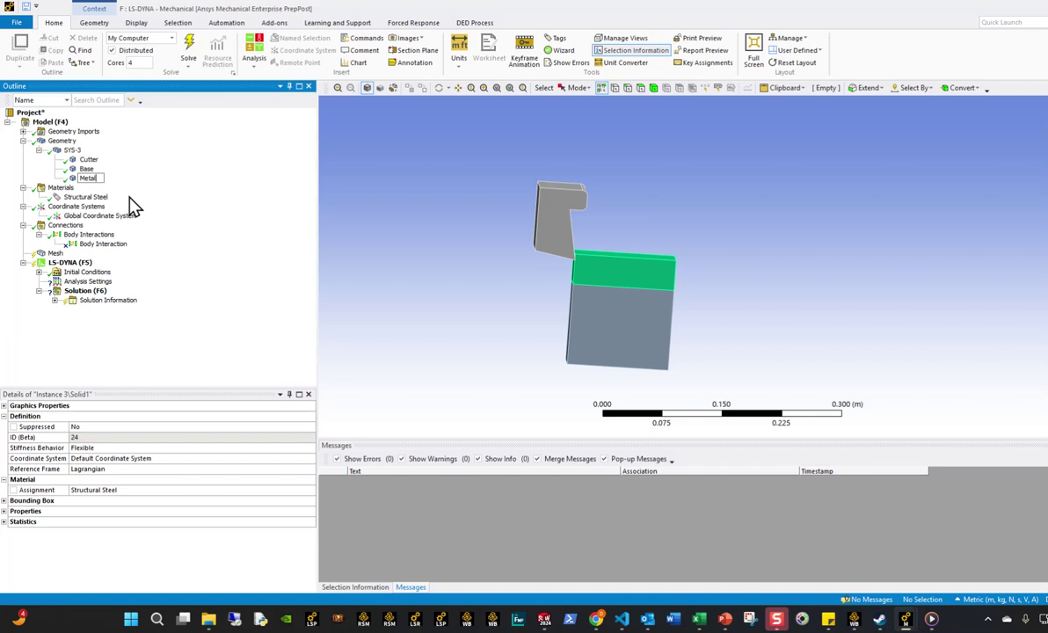
{"action": "key", "text": "Return"}
Step: Insert an LS-DYNA keyword snippet under the Metal body and paste in the *MAT_JOHNSON_COOK and *EOS_GRUNEISEN cards
{"action": "left_click", "coordinate": [86, 169]}
{"action": "left_click", "coordinate": [91, 161]}
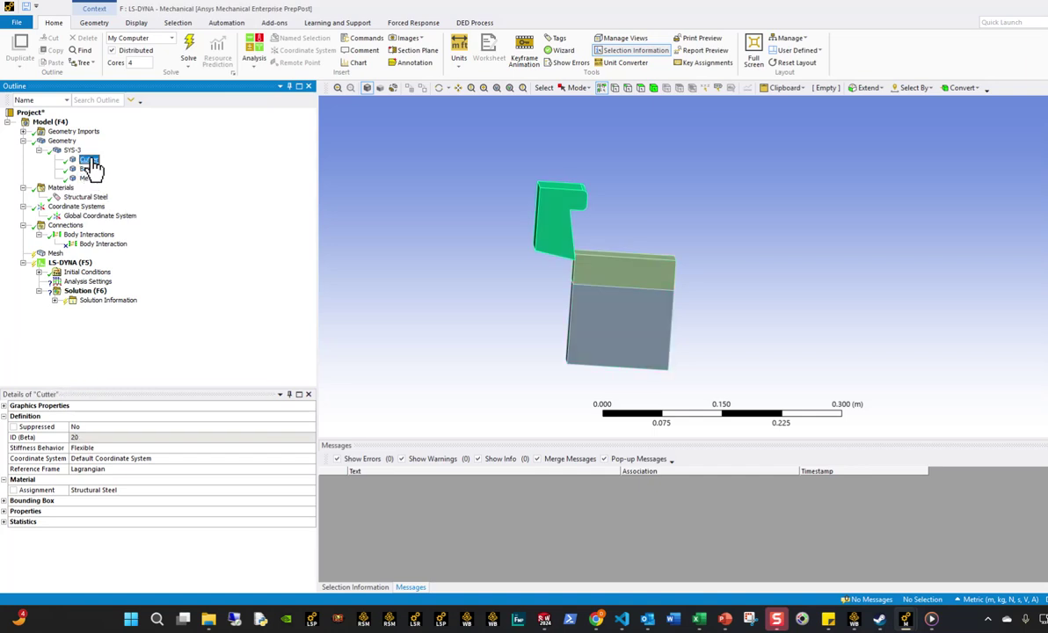
{"action": "left_click", "coordinate": [86, 177]}
{"action": "right_click", "coordinate": [89, 178]}
{"action": "mouse_move", "coordinate": [128, 184]}
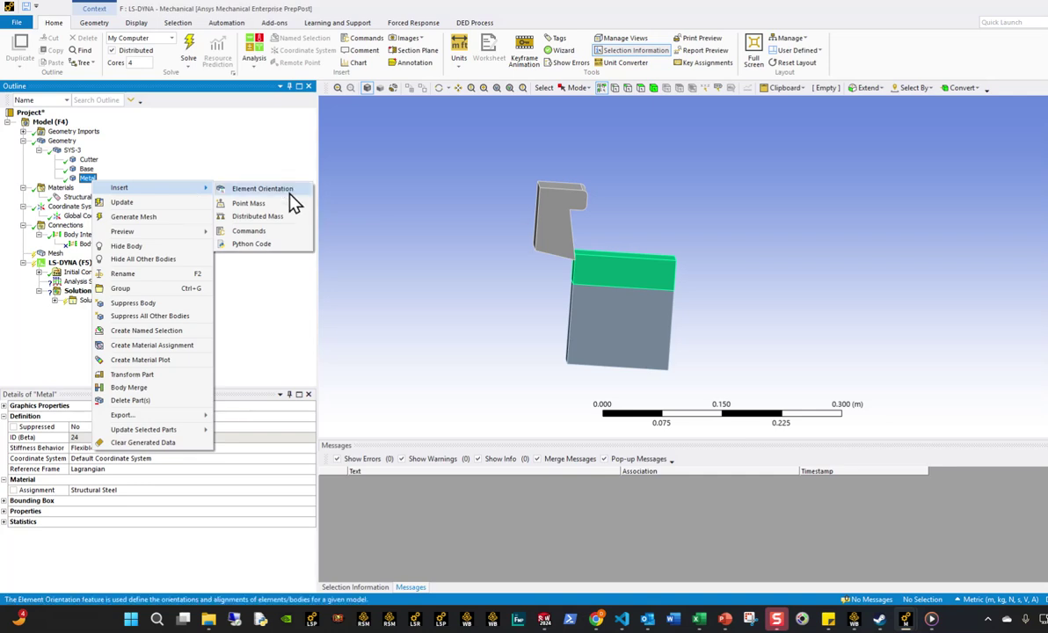
{"action": "left_click", "coordinate": [269, 232]}
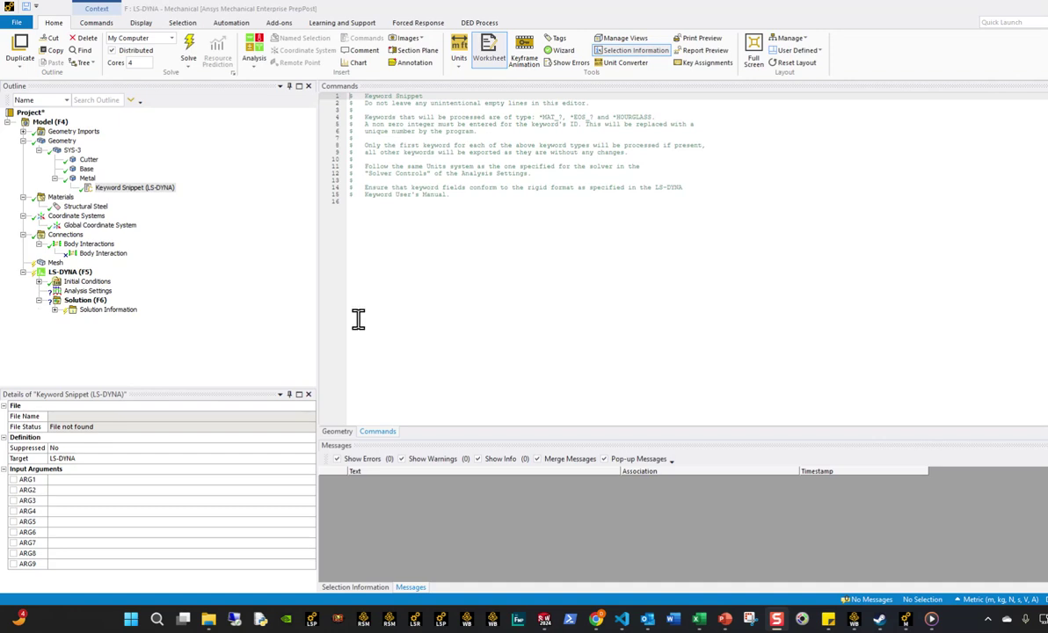
{"action": "key", "text": "ctrl+v"}
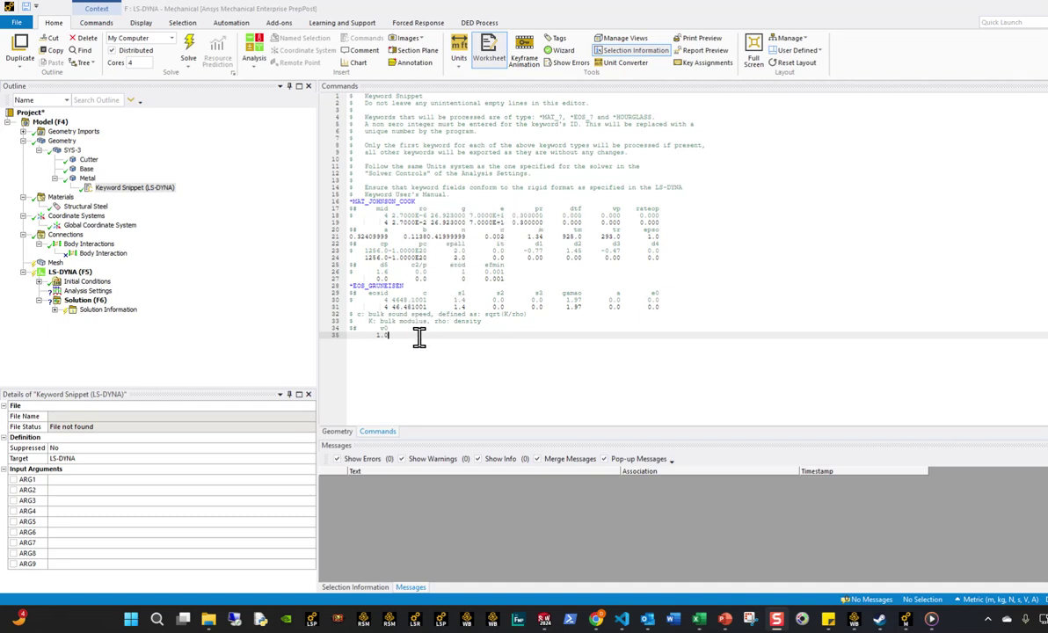
Step: Examine the Johnson-Cook material and Gruneisen equation-of-state lines in the Metal body's keyword snippet
{"action": "left_click_drag", "start_coordinate": [412, 331], "coordinate": [341, 227]}
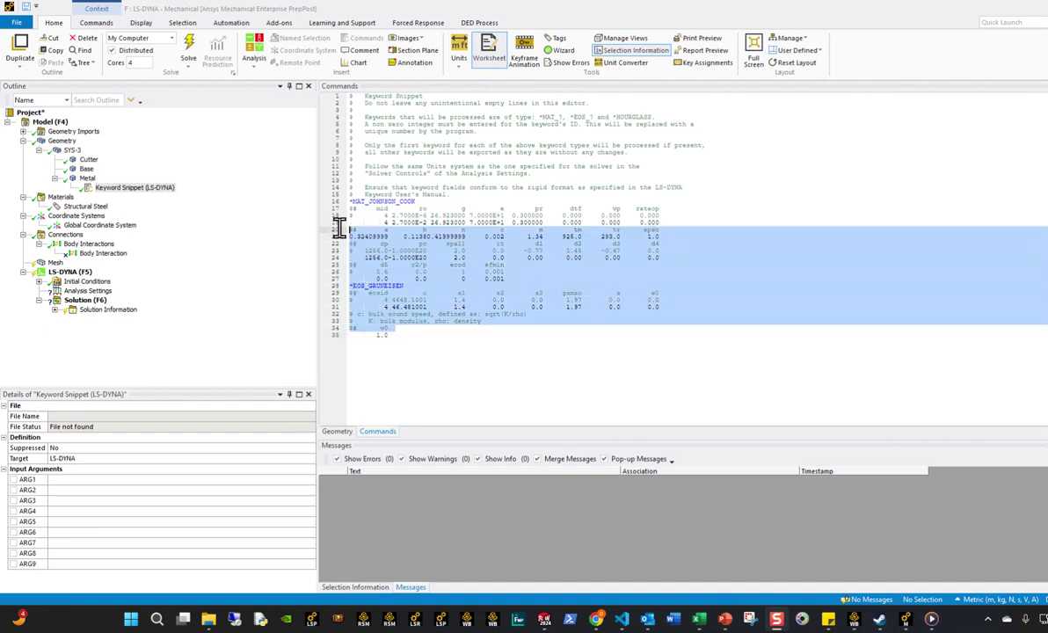
{"action": "left_click", "coordinate": [391, 271]}
{"action": "left_click_drag", "start_coordinate": [437, 334], "coordinate": [339, 205]}
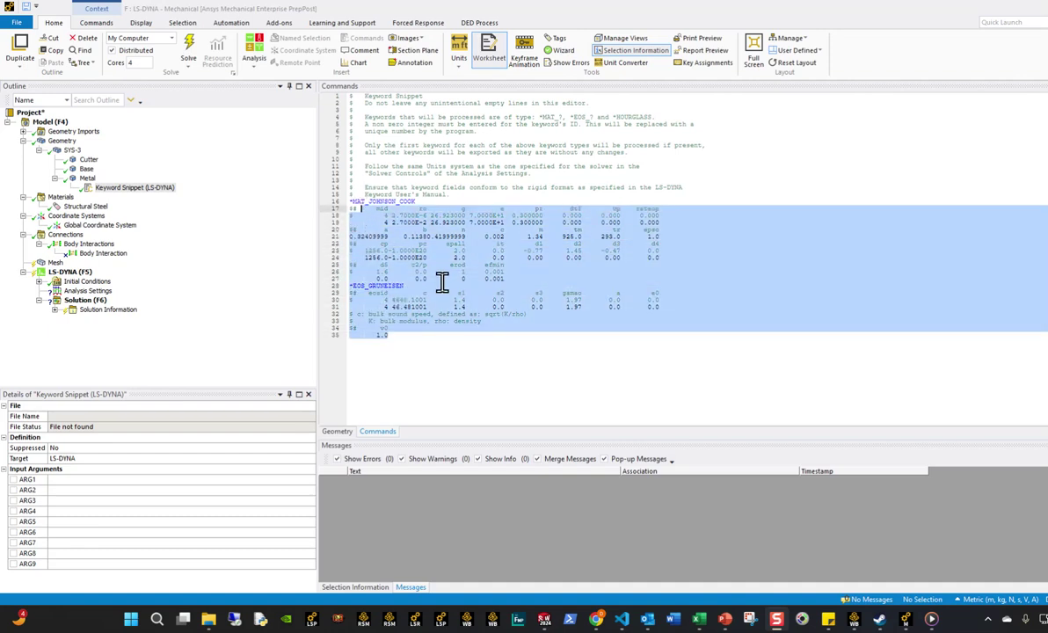
{"action": "left_click", "coordinate": [447, 287]}
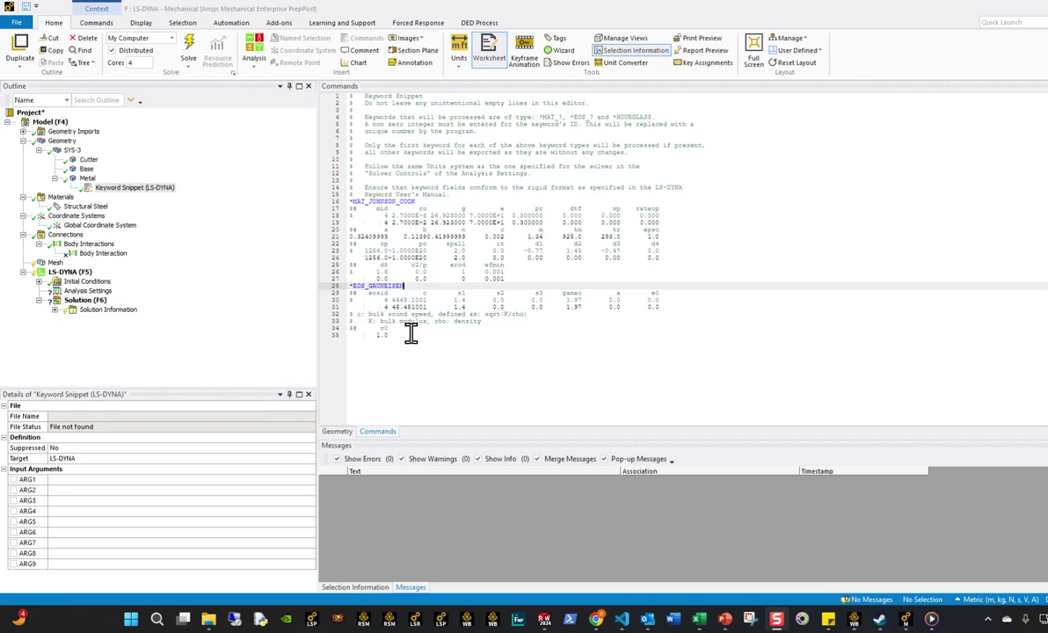
{"action": "left_click_drag", "start_coordinate": [409, 332], "coordinate": [356, 194]}
{"action": "left_click", "coordinate": [413, 299]}
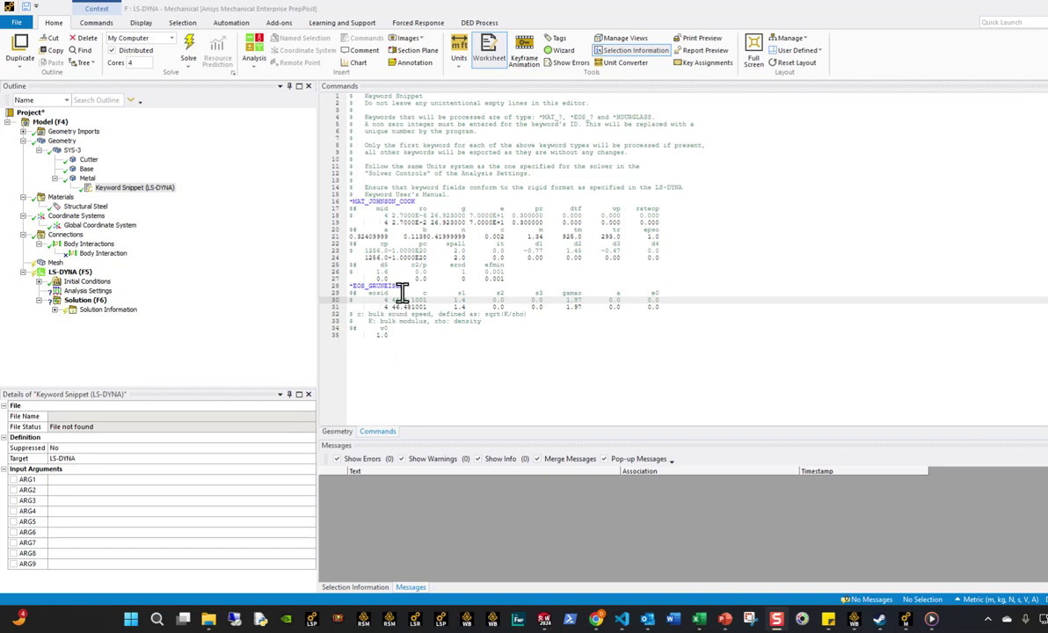
Step: Set the global mesh element size to 1.45e-002 m
{"action": "left_click", "coordinate": [76, 216]}
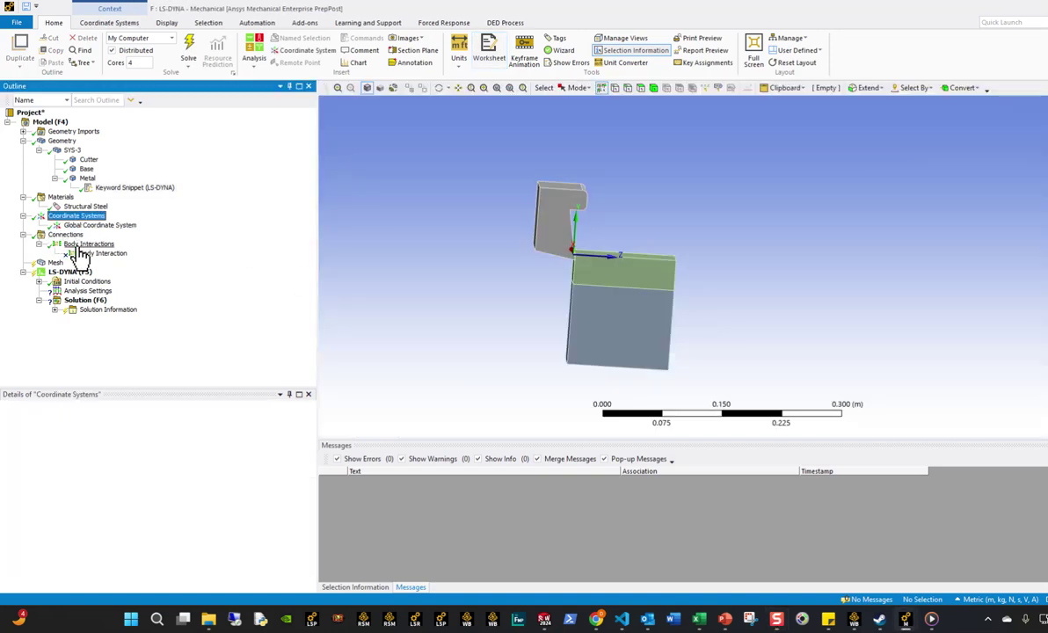
{"action": "left_click", "coordinate": [55, 264]}
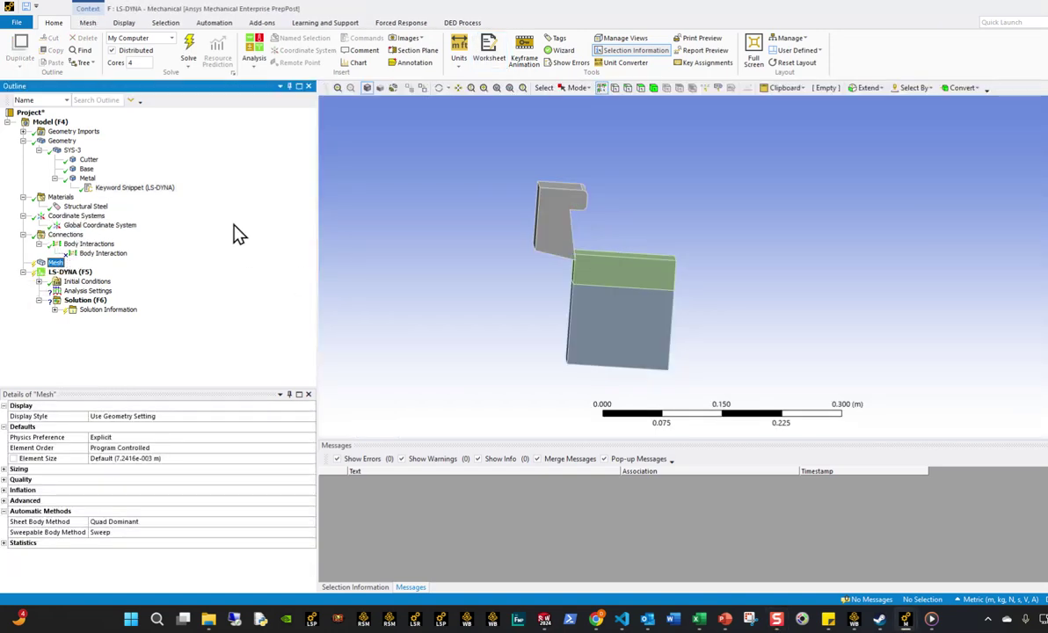
{"action": "right_click", "coordinate": [56, 266]}
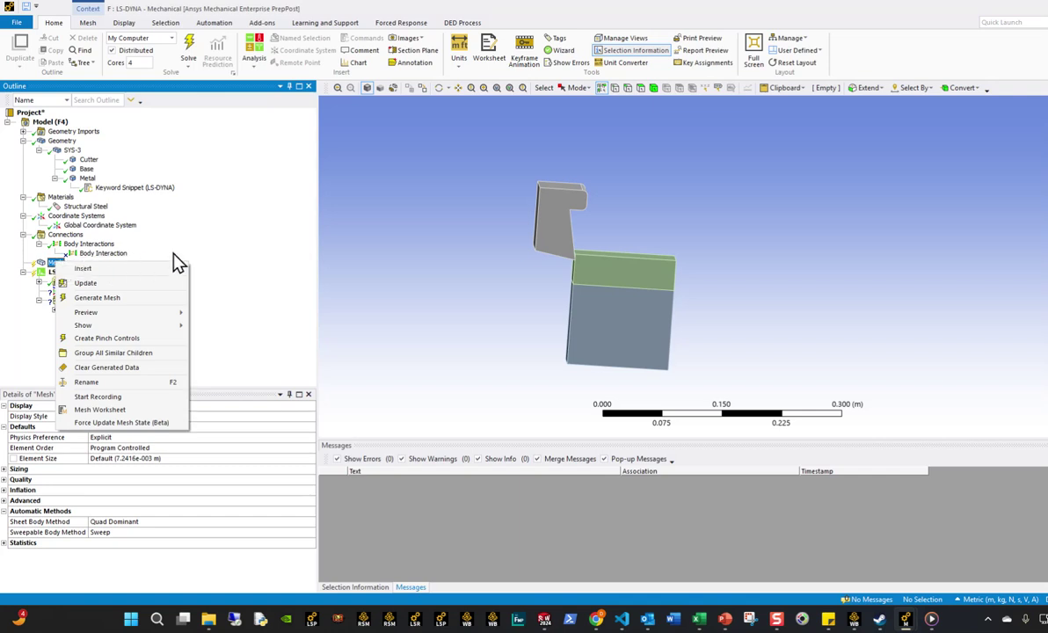
{"action": "left_click", "coordinate": [126, 294]}
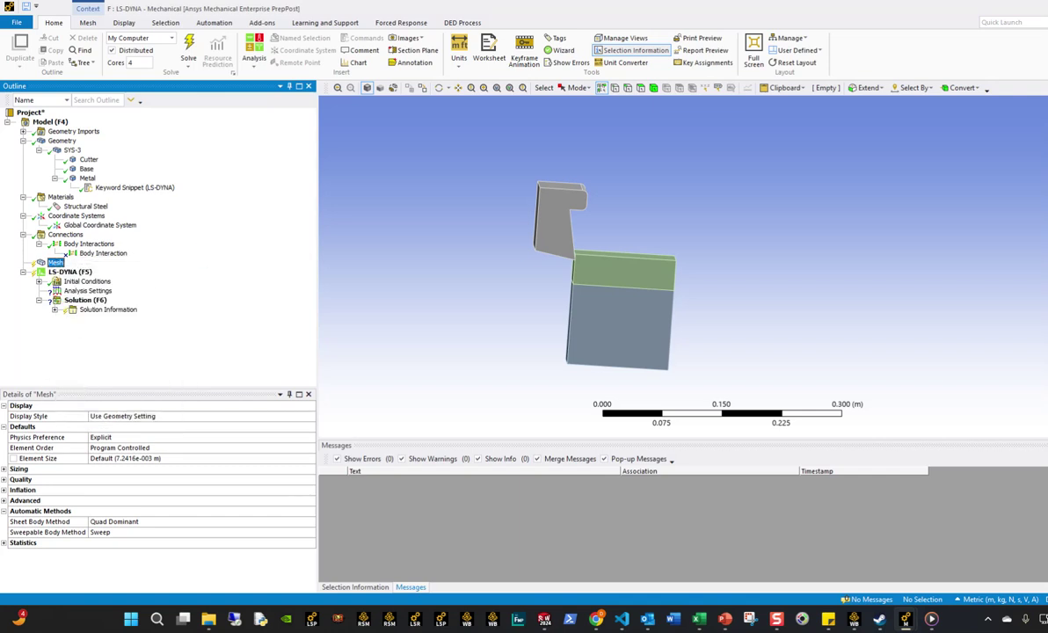
{"action": "left_click", "coordinate": [55, 263]}
{"action": "left_click", "coordinate": [459, 55]}
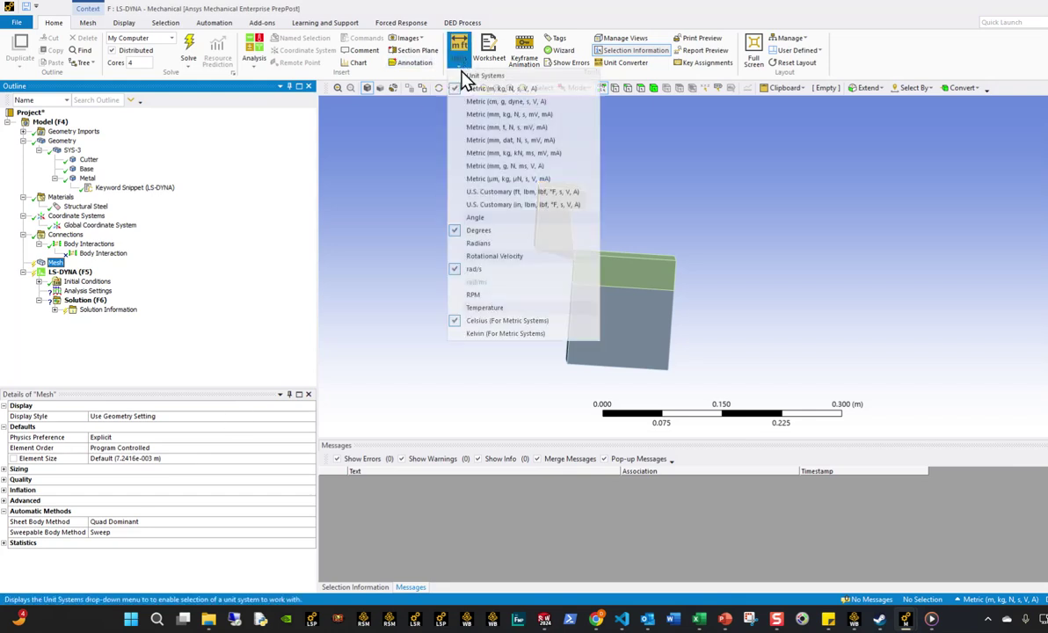
{"action": "left_click", "coordinate": [162, 458]}
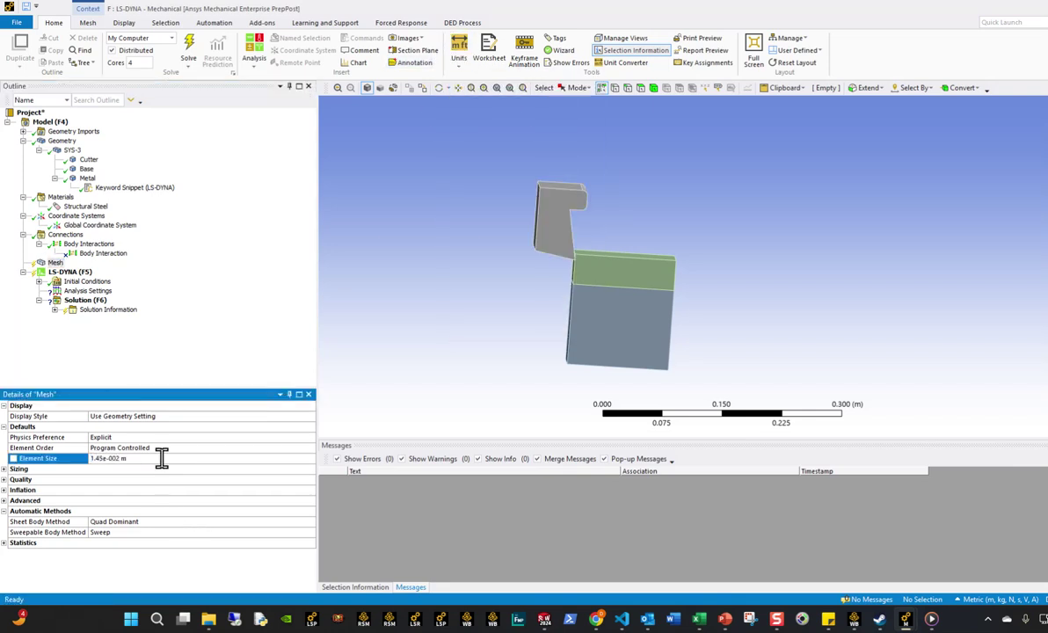
{"action": "left_click", "coordinate": [56, 263]}
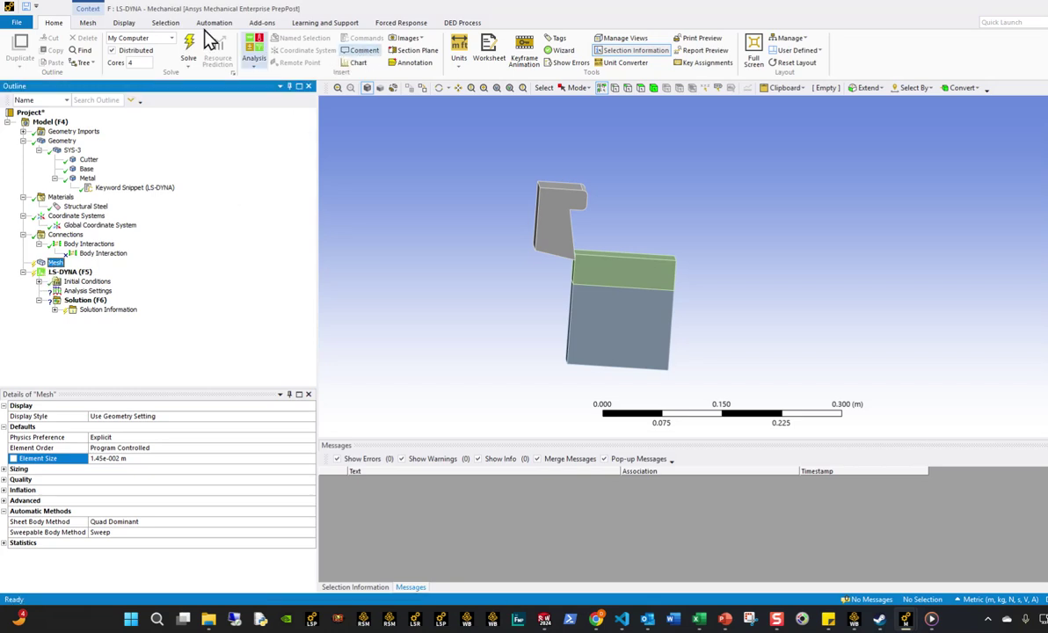
Step: Insert a mesh sizing control scoped to the Metal body
{"action": "left_click", "coordinate": [88, 23]}
{"action": "left_click", "coordinate": [304, 51]}
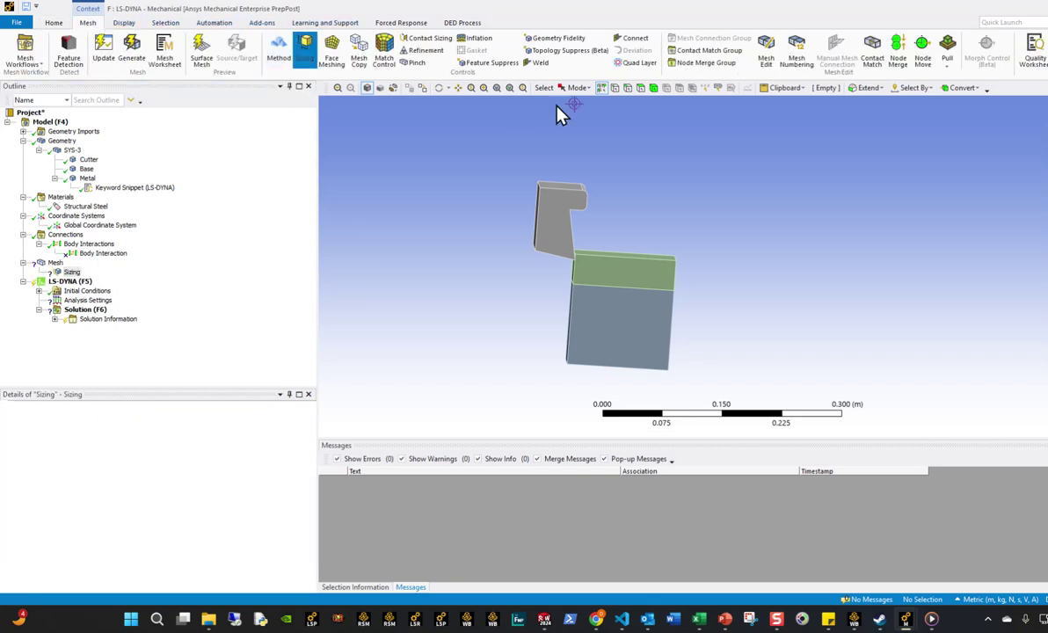
{"action": "left_click", "coordinate": [653, 88]}
{"action": "left_click", "coordinate": [631, 268]}
{"action": "left_click", "coordinate": [136, 427]}
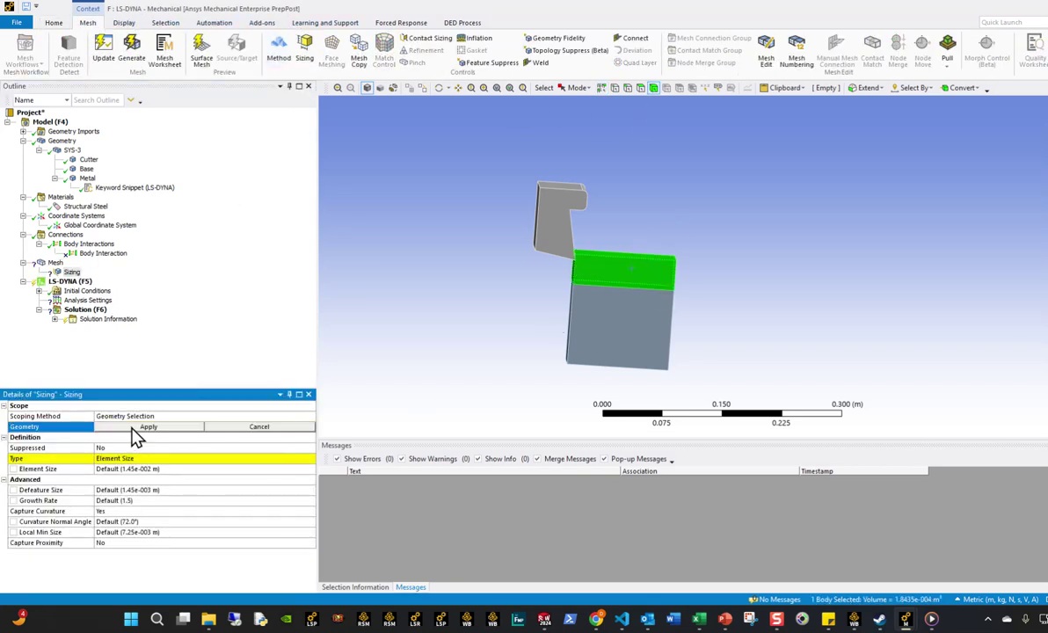
{"action": "left_click", "coordinate": [138, 428]}
Step: Check the Metal body's reference frame options, keeping Lagrangian
{"action": "left_click", "coordinate": [87, 178]}
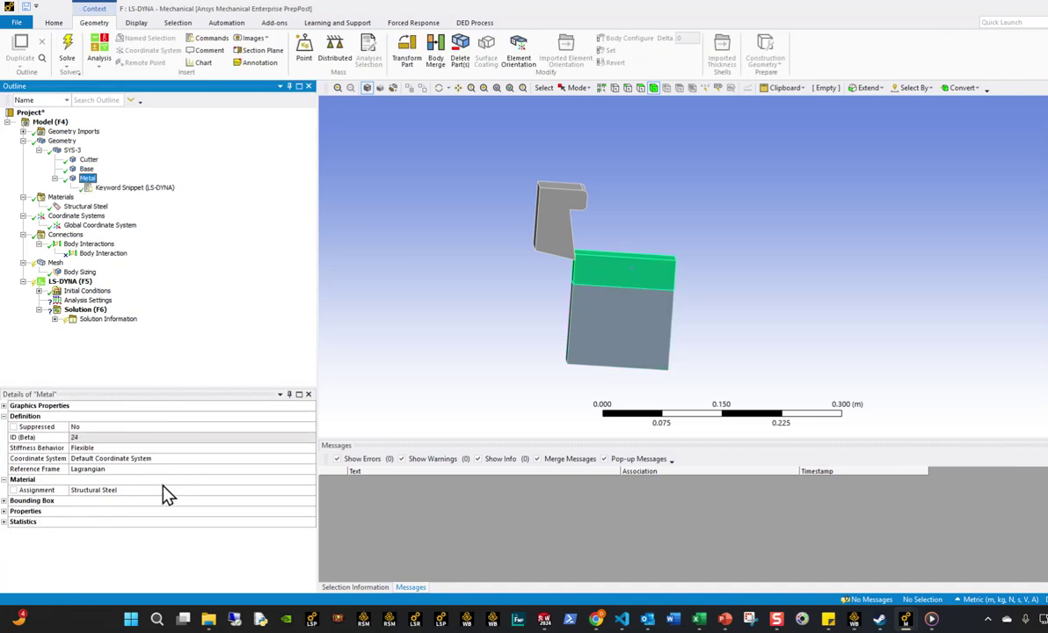
{"action": "left_click", "coordinate": [310, 471]}
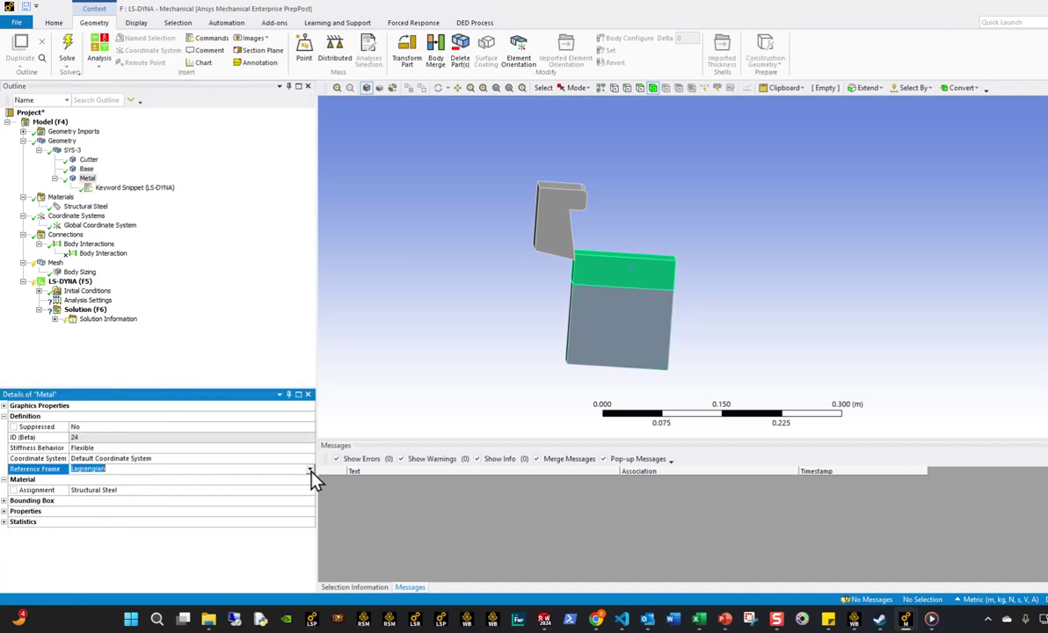
{"action": "left_click", "coordinate": [310, 470]}
{"action": "left_click", "coordinate": [182, 467]}
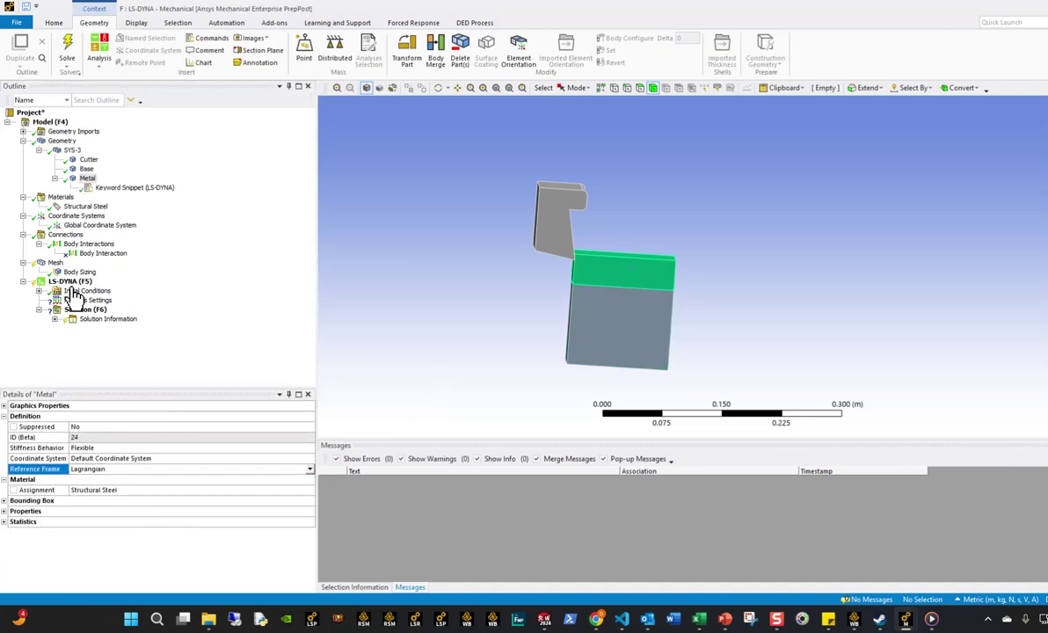
Step: Set the Metal body sizing's element size to 7.5e-004 m
{"action": "left_click", "coordinate": [79, 272]}
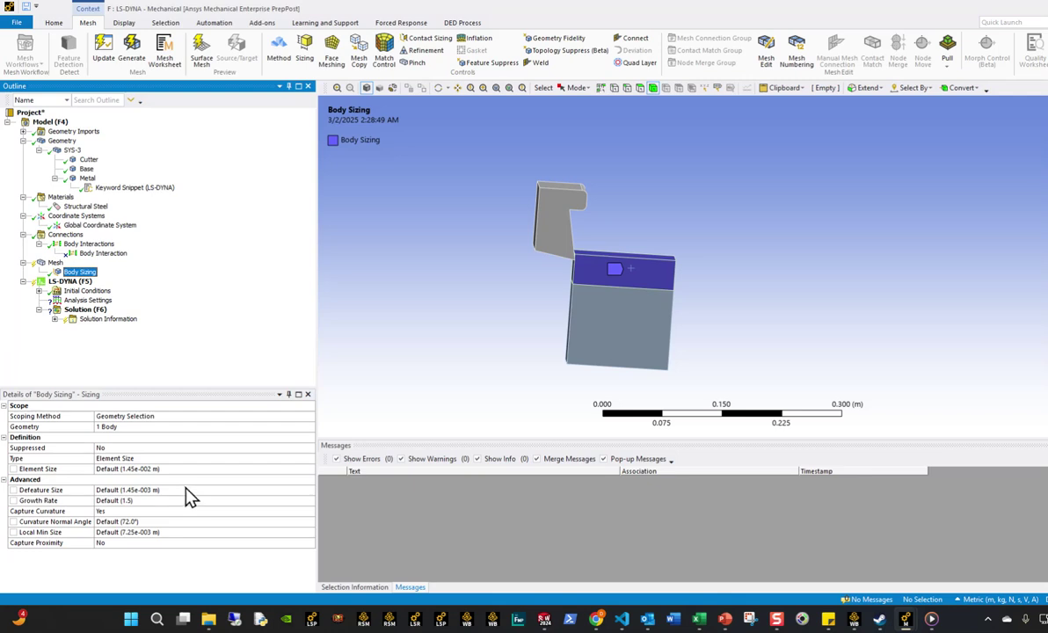
{"action": "scroll", "coordinate": [585, 297], "scroll_direction": "up", "scroll_amount": 3}
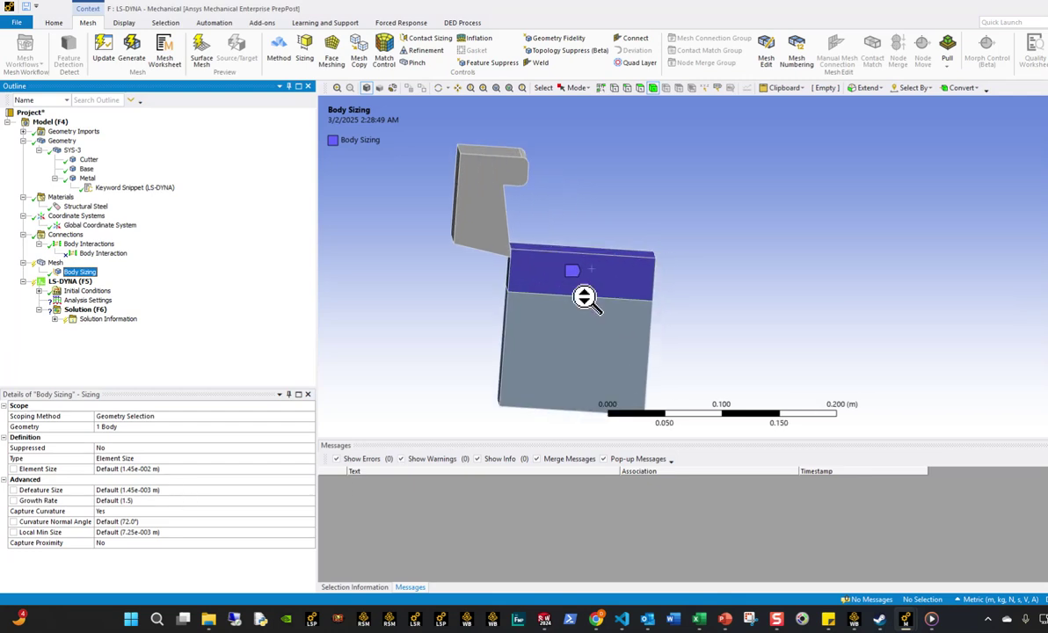
{"action": "scroll", "coordinate": [585, 297], "scroll_direction": "up", "scroll_amount": 5}
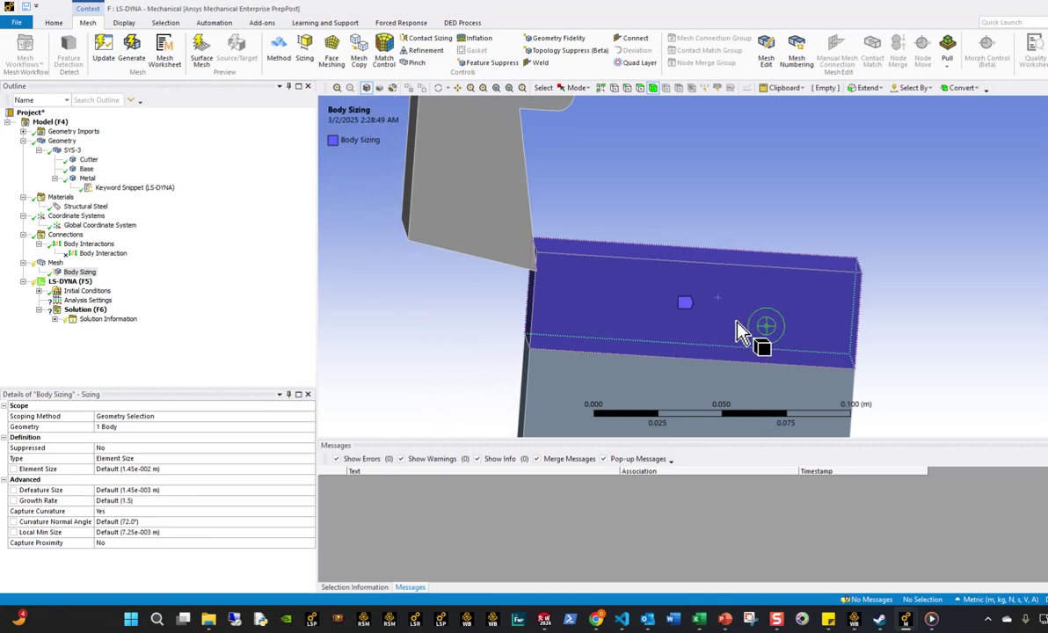
{"action": "scroll", "coordinate": [737, 332], "scroll_direction": "down", "scroll_amount": 4}
{"action": "middle_click_drag", "start_coordinate": [702, 334], "coordinate": [585, 281], "text": "ctrl"}
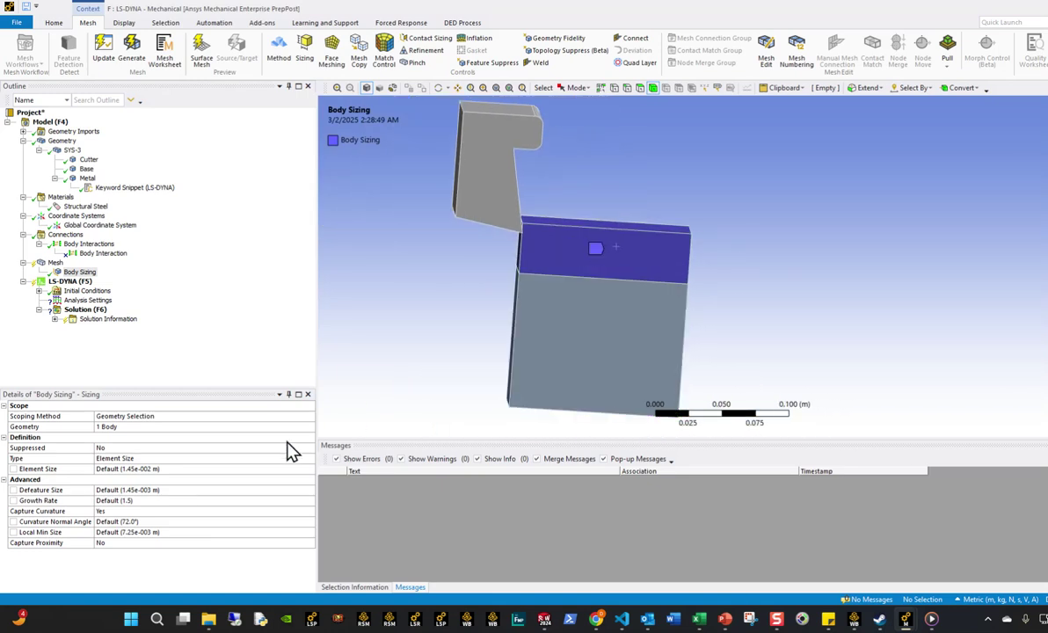
{"action": "left_click", "coordinate": [140, 468]}
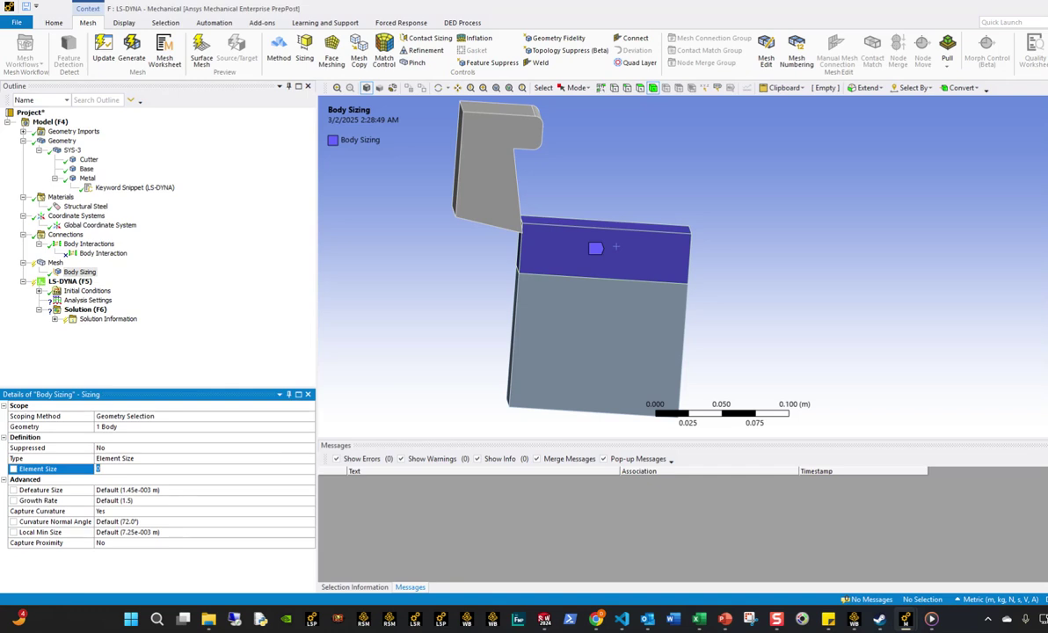
{"action": "key", "text": "Return"}
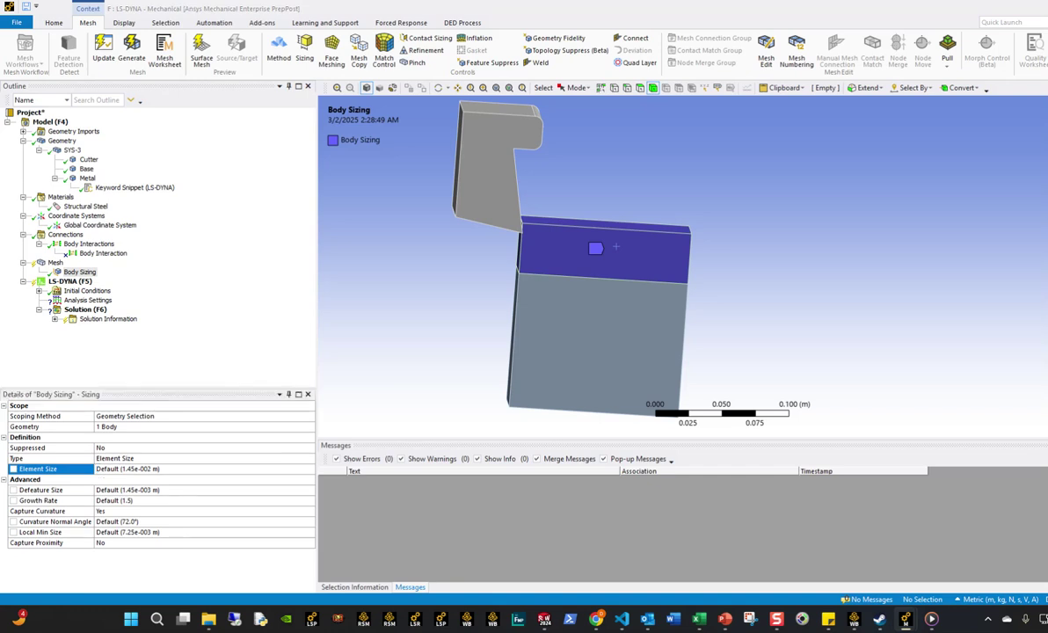
{"action": "left_click", "coordinate": [148, 468]}
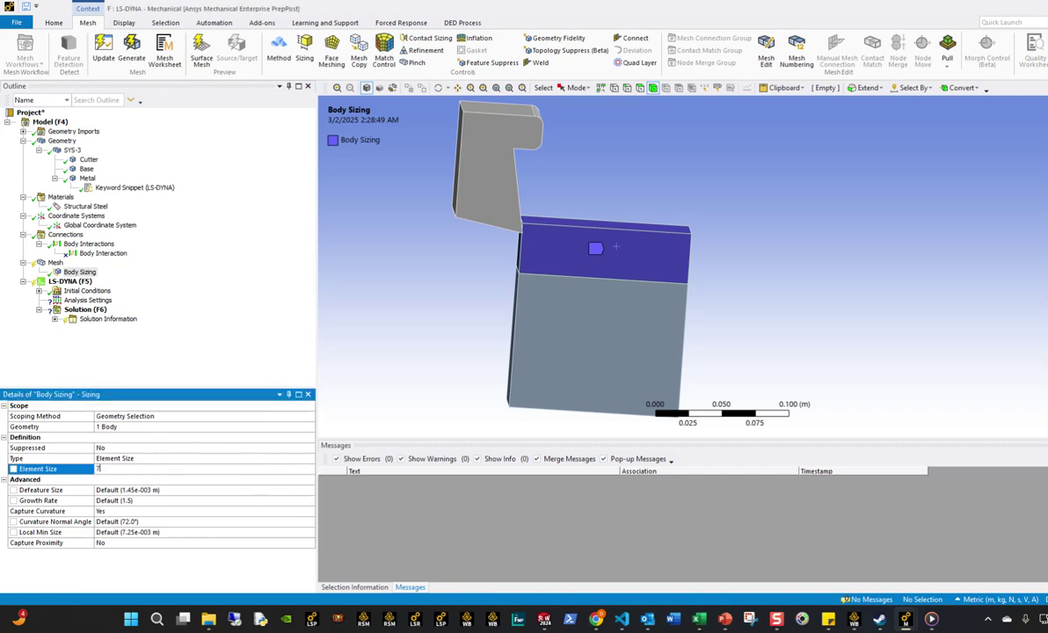
{"action": "type", "text": "7.5E-4"}
{"action": "key", "text": "Return"}
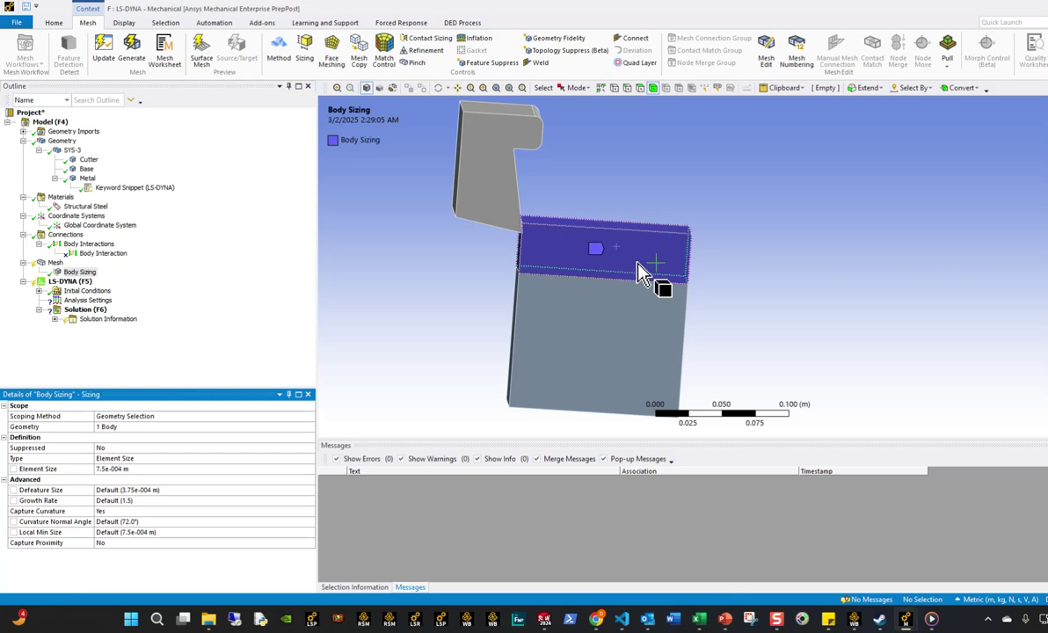
Step: Insert an edge sizing control on the long upper front edge of the Metal block
{"action": "left_click", "coordinate": [53, 264]}
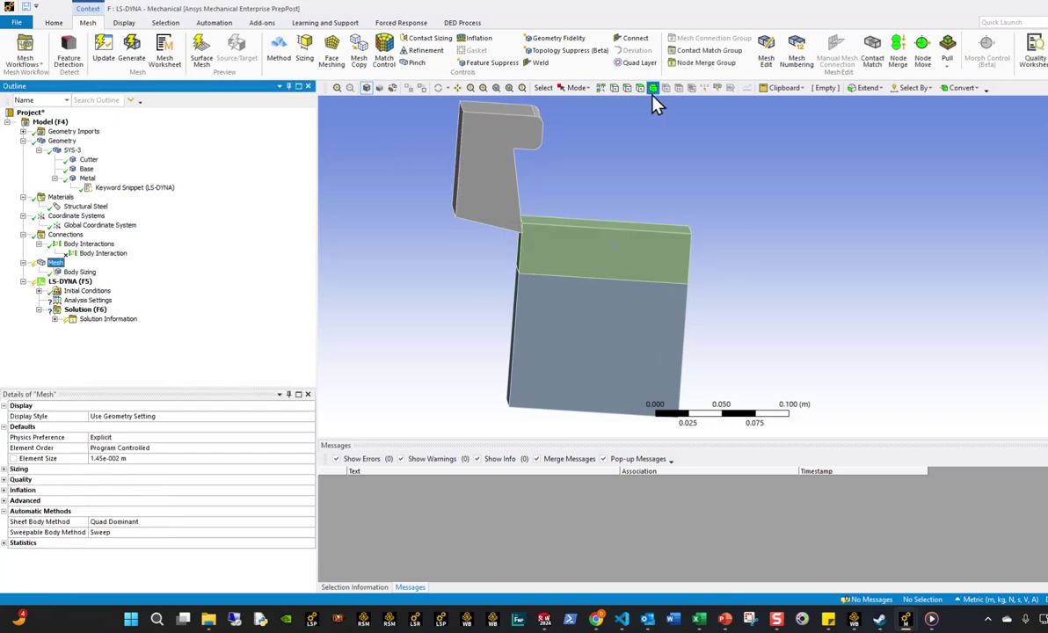
{"action": "left_click", "coordinate": [457, 128]}
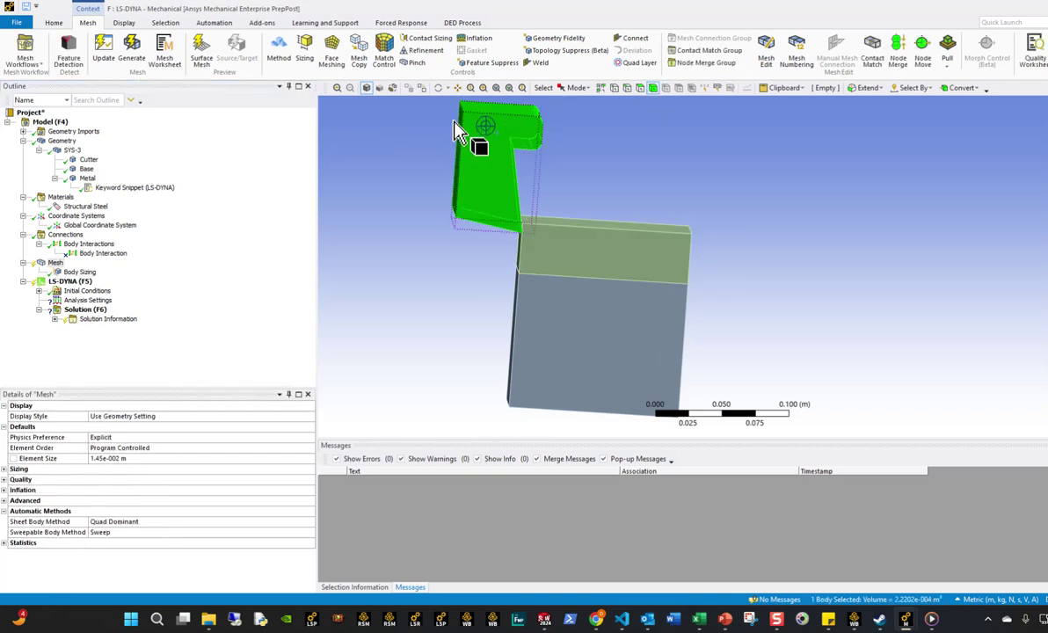
{"action": "left_click", "coordinate": [418, 270]}
{"action": "left_click", "coordinate": [626, 87]}
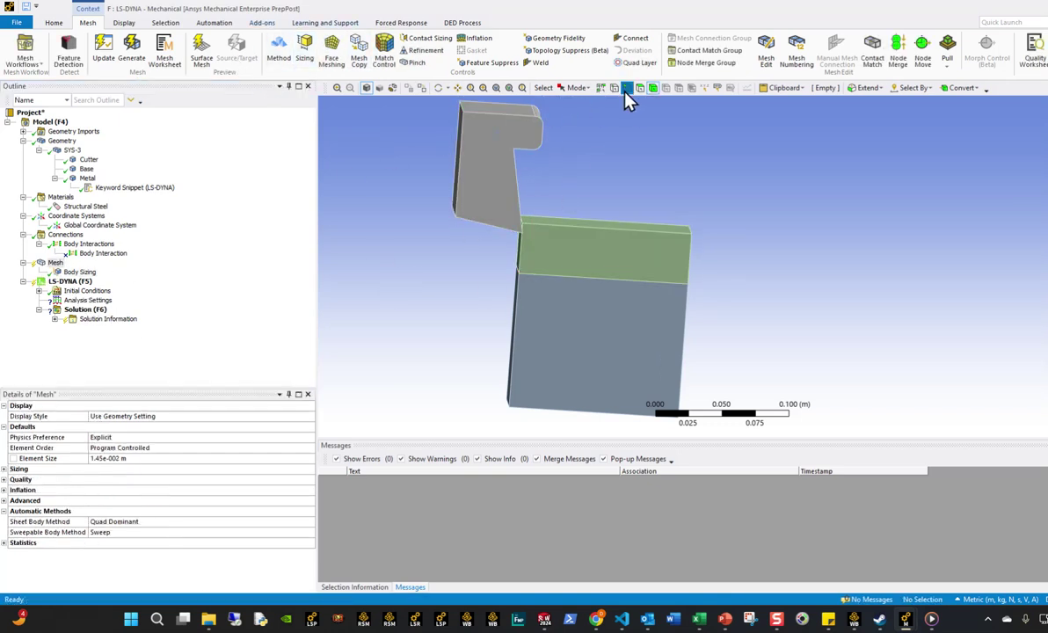
{"action": "left_click", "coordinate": [585, 223]}
{"action": "left_click", "coordinate": [304, 51]}
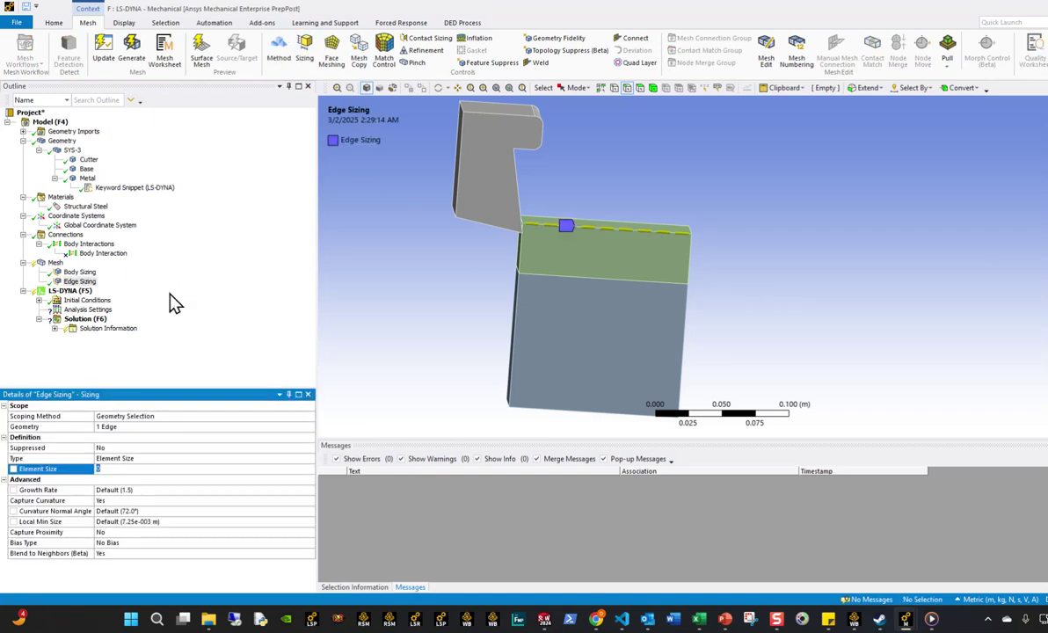
Step: Define the edge sizing by number of divisions and set it to 75
{"action": "left_click", "coordinate": [139, 458]}
{"action": "left_click", "coordinate": [133, 475]}
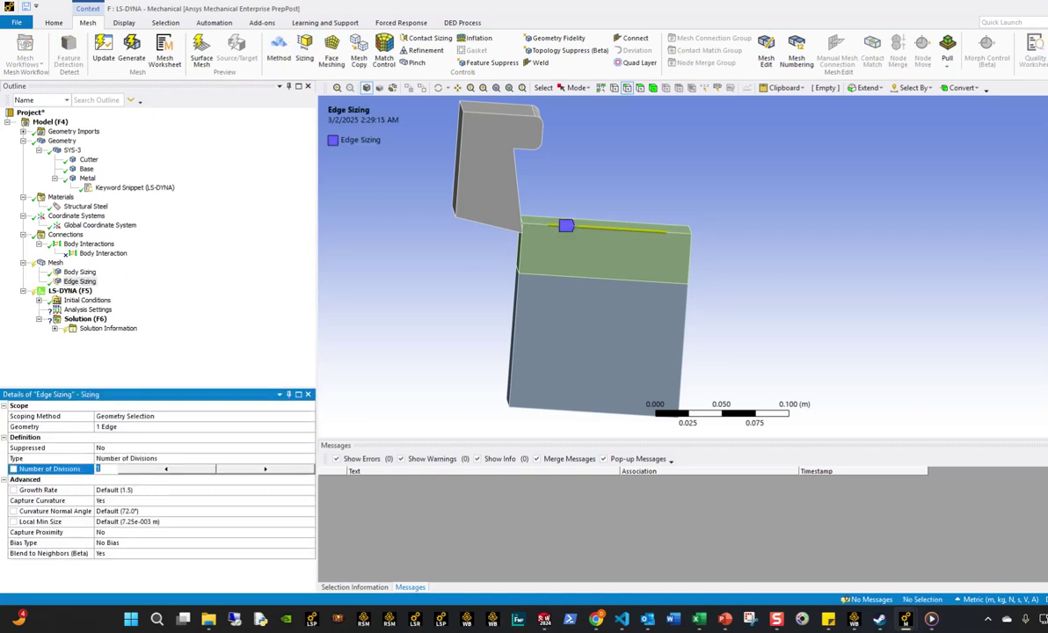
{"action": "type", "text": "75"}
{"action": "key", "text": "Return"}
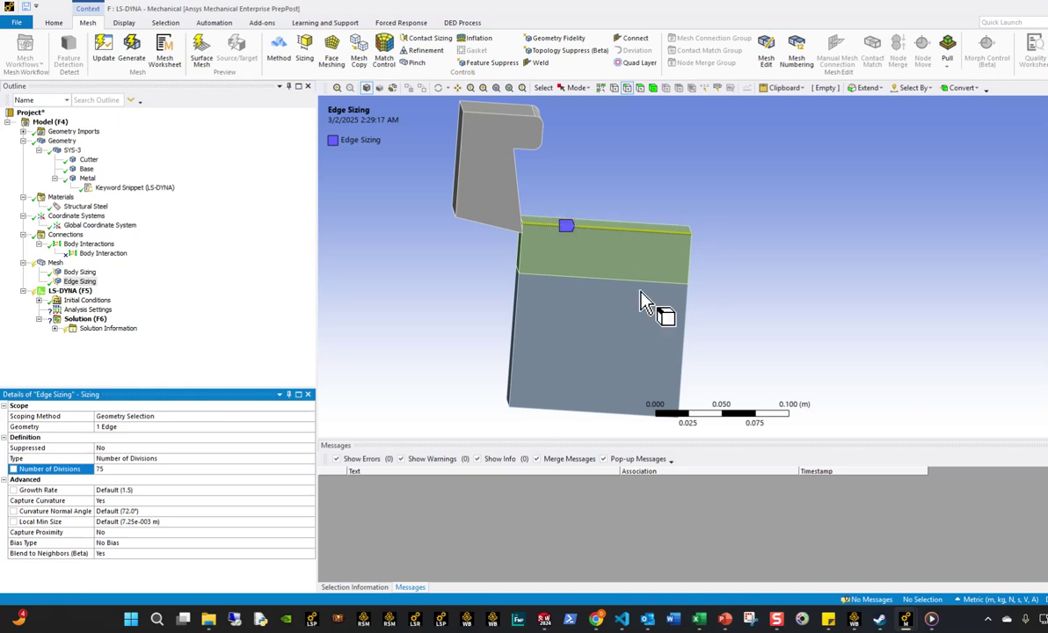
Step: Set the global mesh element order to Linear
{"action": "mouse_move", "coordinate": [610, 293]}
{"action": "middle_mouse_down"}
{"action": "mouse_move", "coordinate": [597, 276]}
{"action": "mouse_move", "coordinate": [596, 345]}
{"action": "mouse_move", "coordinate": [631, 288]}
{"action": "mouse_move", "coordinate": [636, 306]}
{"action": "mouse_move", "coordinate": [621, 306]}
{"action": "middle_mouse_up"}
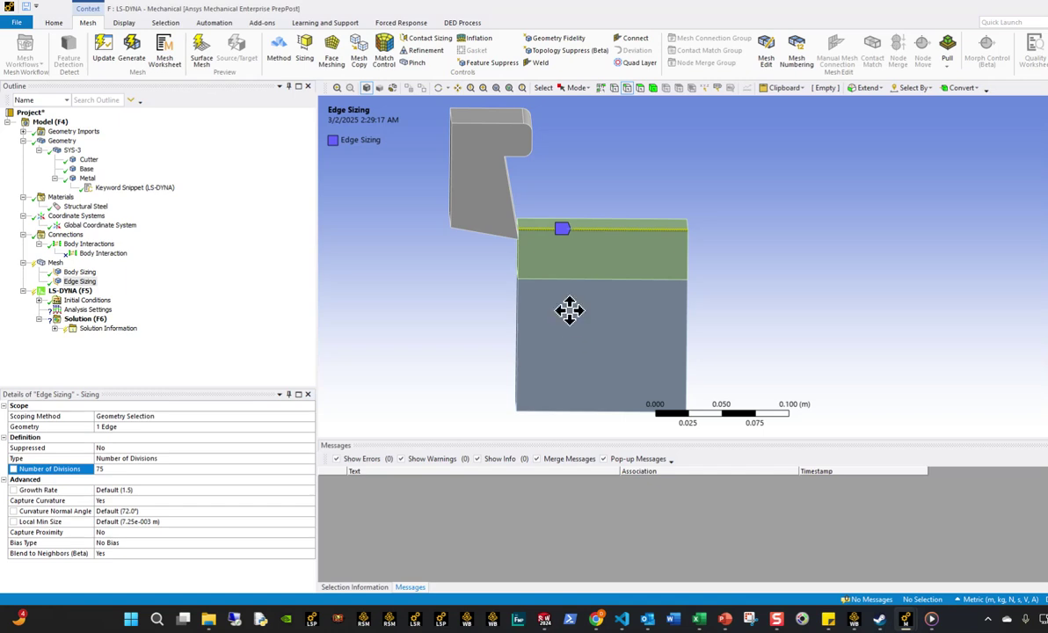
{"action": "middle_click_drag", "start_coordinate": [568, 310], "coordinate": [559, 332], "text": "ctrl"}
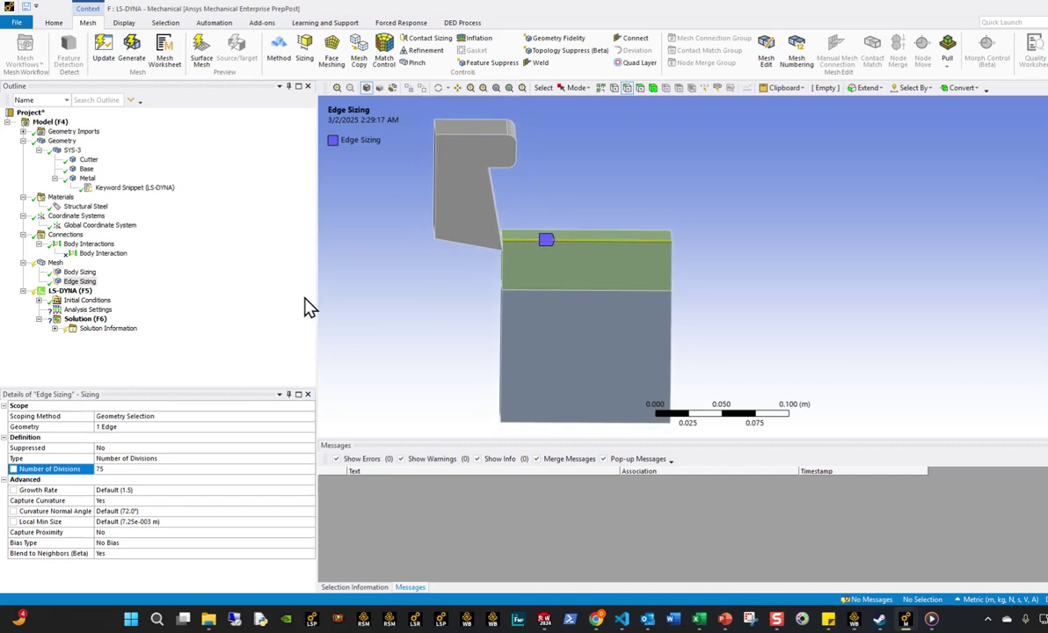
{"action": "left_click", "coordinate": [54, 264]}
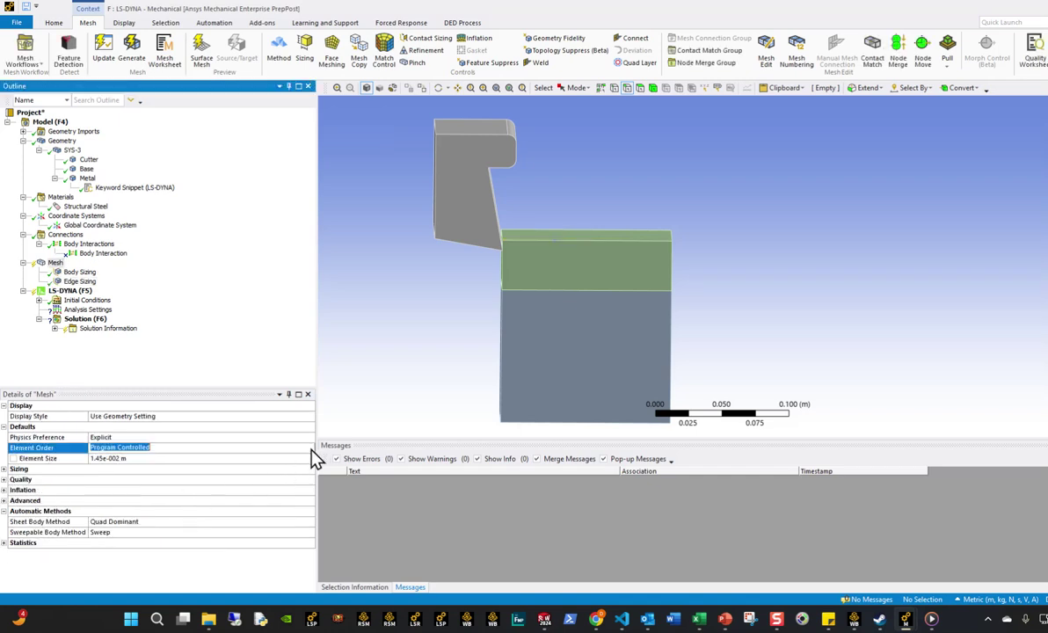
{"action": "left_click", "coordinate": [193, 448]}
{"action": "left_click", "coordinate": [100, 465]}
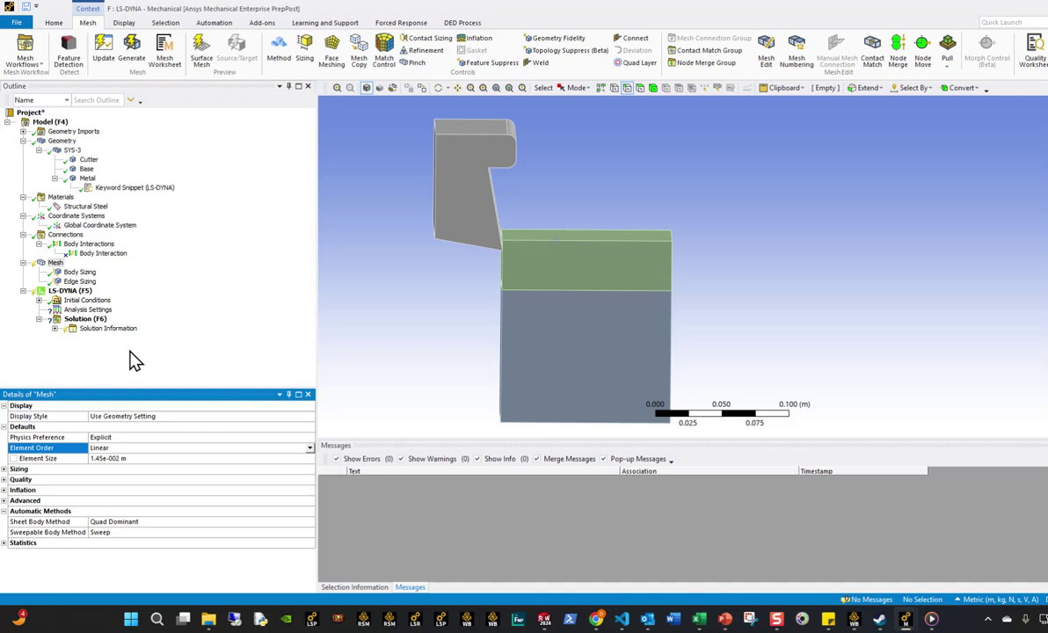
{"action": "left_click", "coordinate": [58, 272]}
{"action": "left_click", "coordinate": [52, 263]}
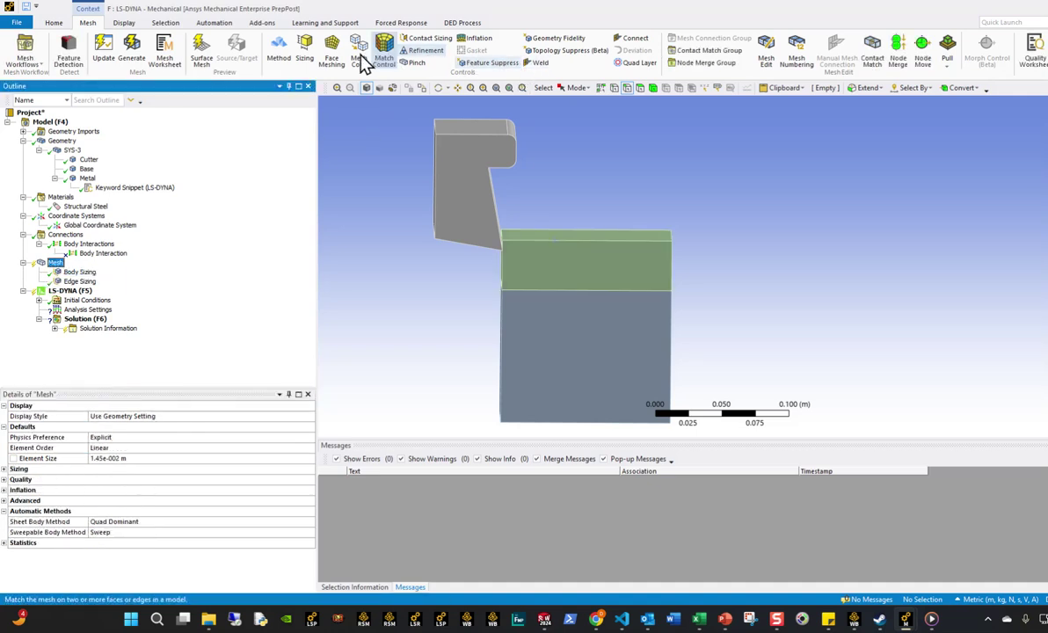
{"action": "left_click", "coordinate": [330, 58]}
{"action": "right_click", "coordinate": [83, 290]}
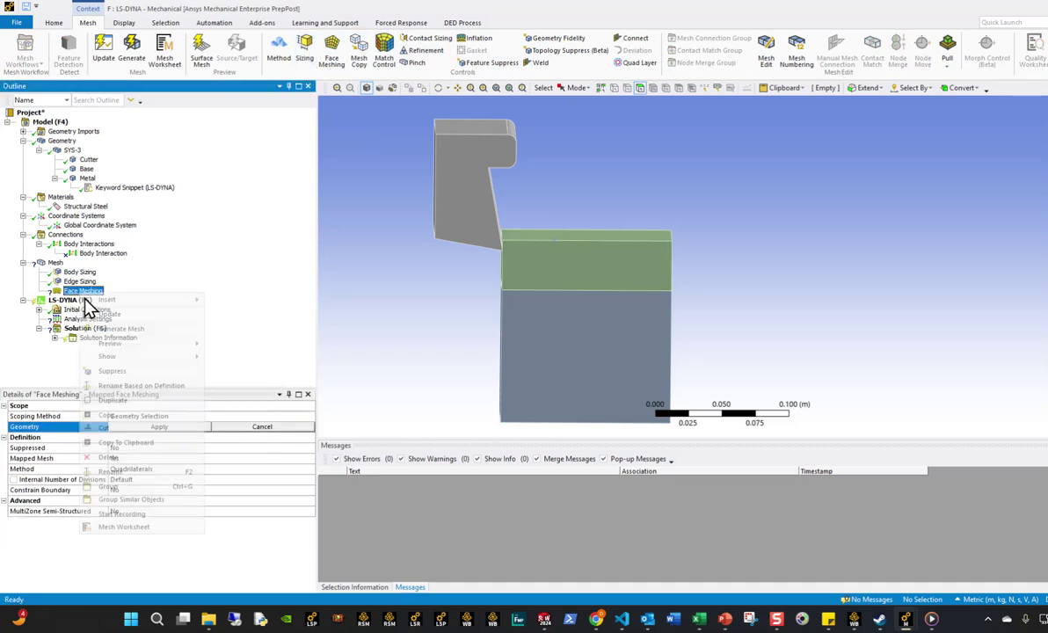
{"action": "left_click", "coordinate": [109, 457]}
{"action": "left_click", "coordinate": [563, 348]}
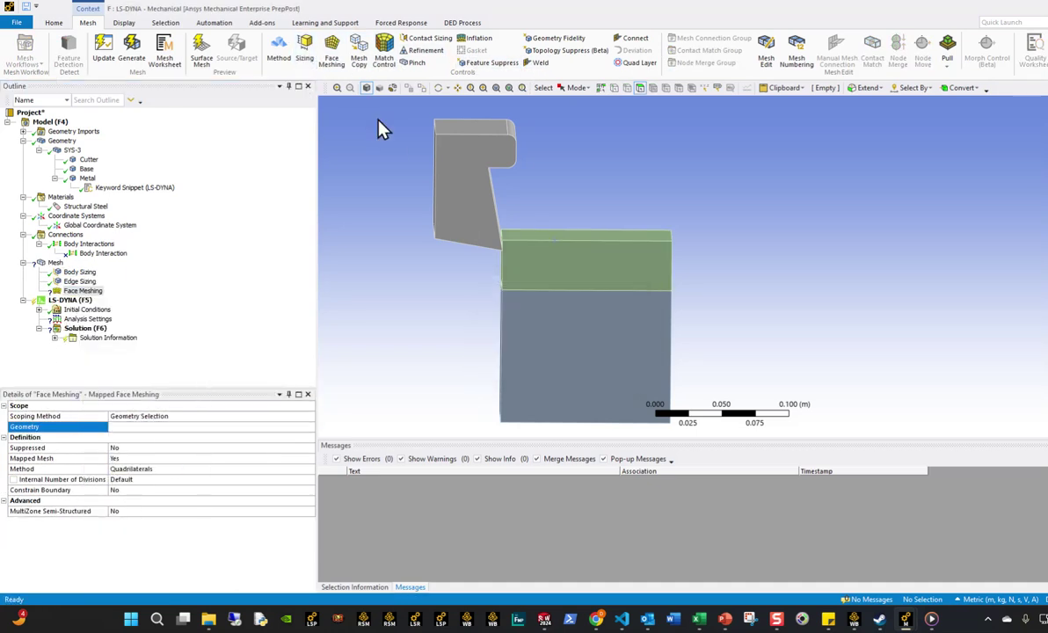
Step: Insert a second body sizing control scoped to the Cutter body
{"action": "left_click", "coordinate": [304, 51]}
{"action": "left_click", "coordinate": [466, 189]}
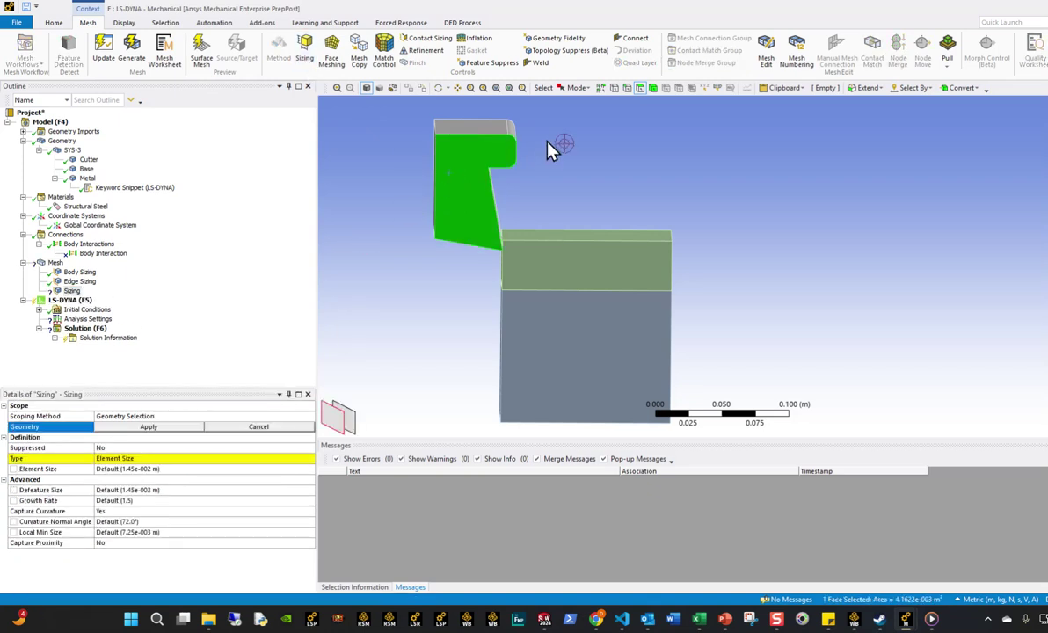
{"action": "left_click", "coordinate": [653, 88]}
{"action": "left_click", "coordinate": [479, 176]}
{"action": "left_click", "coordinate": [148, 426]}
Step: Set the Cutter body sizing's element size to 2.54e-003 m
{"action": "left_click", "coordinate": [126, 458]}
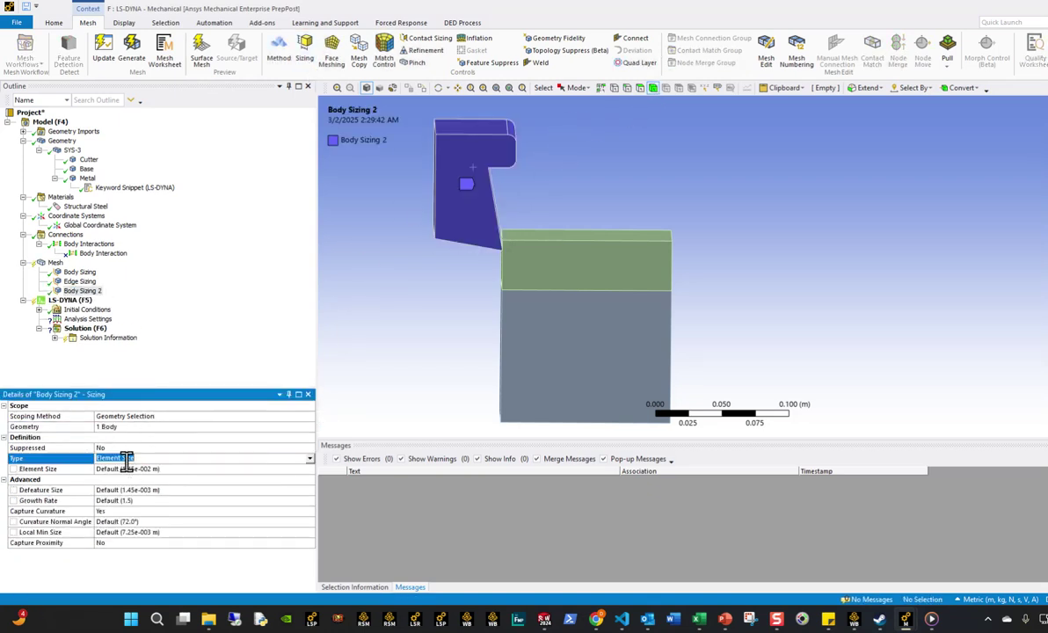
{"action": "left_click", "coordinate": [127, 469]}
{"action": "key", "text": "Return"}
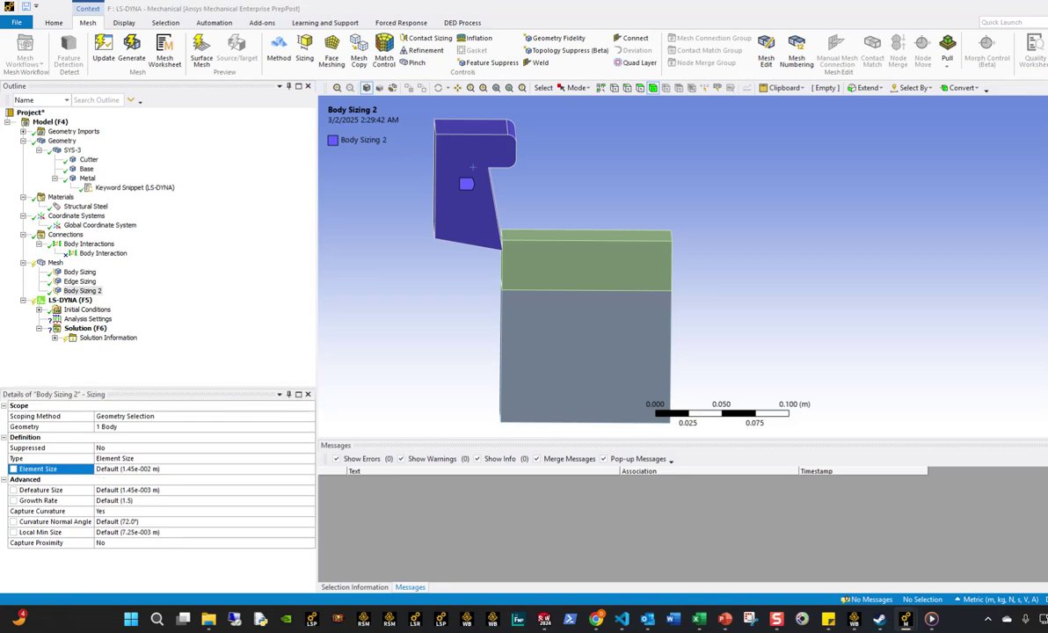
{"action": "left_click", "coordinate": [152, 470]}
{"action": "type", "text": "2.54e-003 m"}
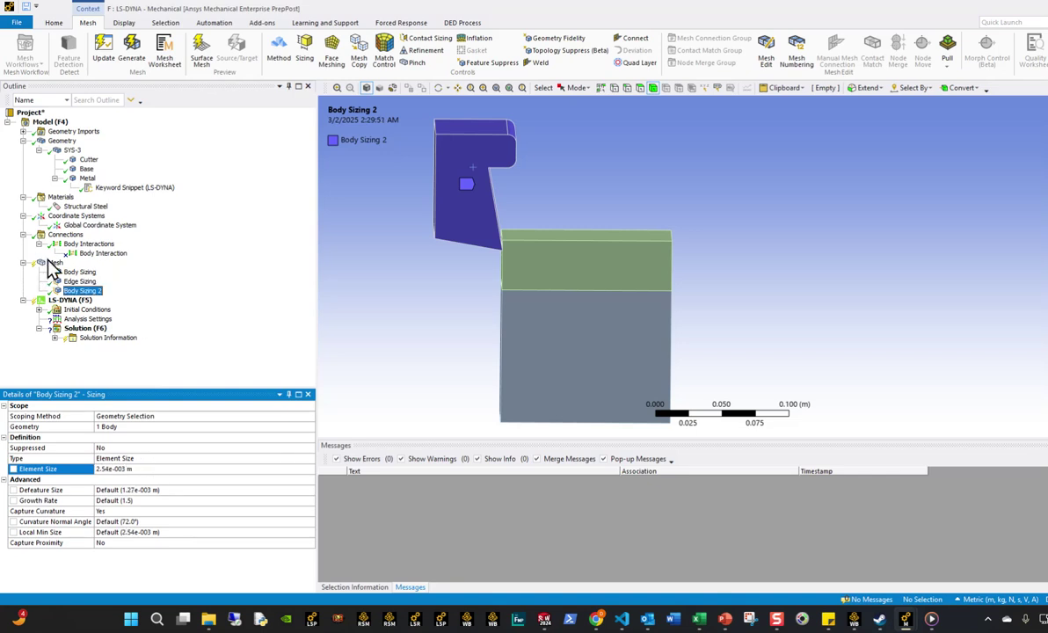
Step: Generate the mesh and inspect the elements of the Metal block and around the Cutter's tip
{"action": "right_click", "coordinate": [51, 263]}
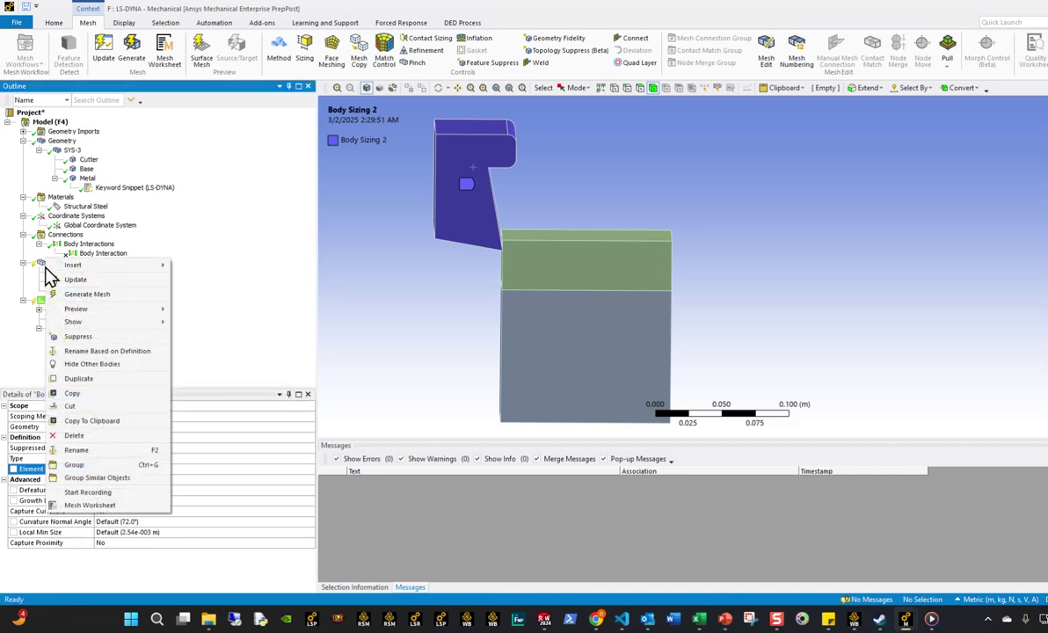
{"action": "left_click", "coordinate": [84, 303]}
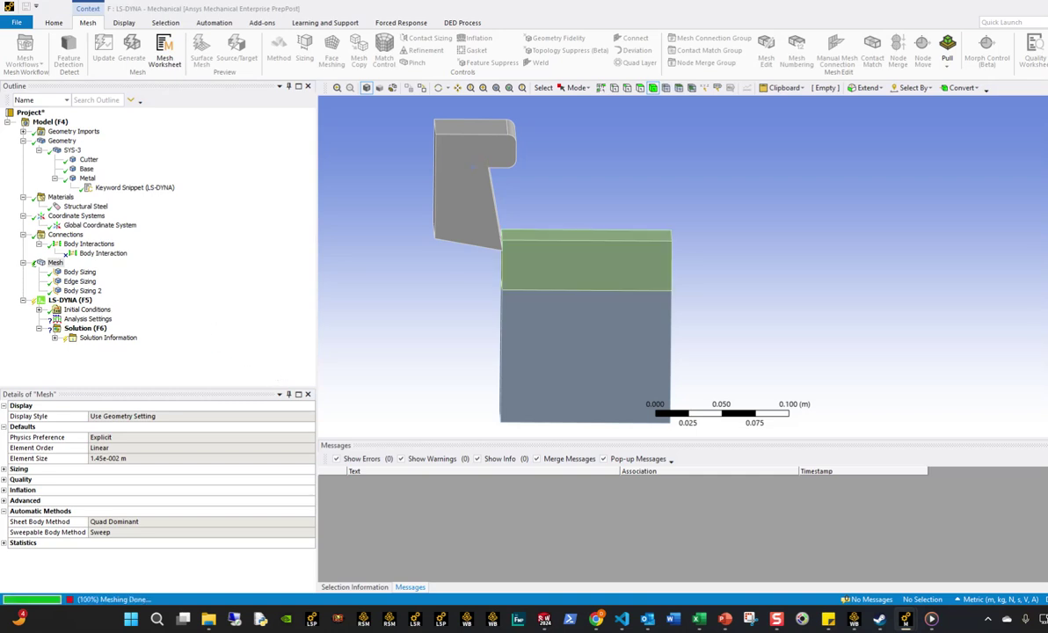
{"action": "scroll", "coordinate": [487, 290], "scroll_direction": "up", "scroll_amount": 8}
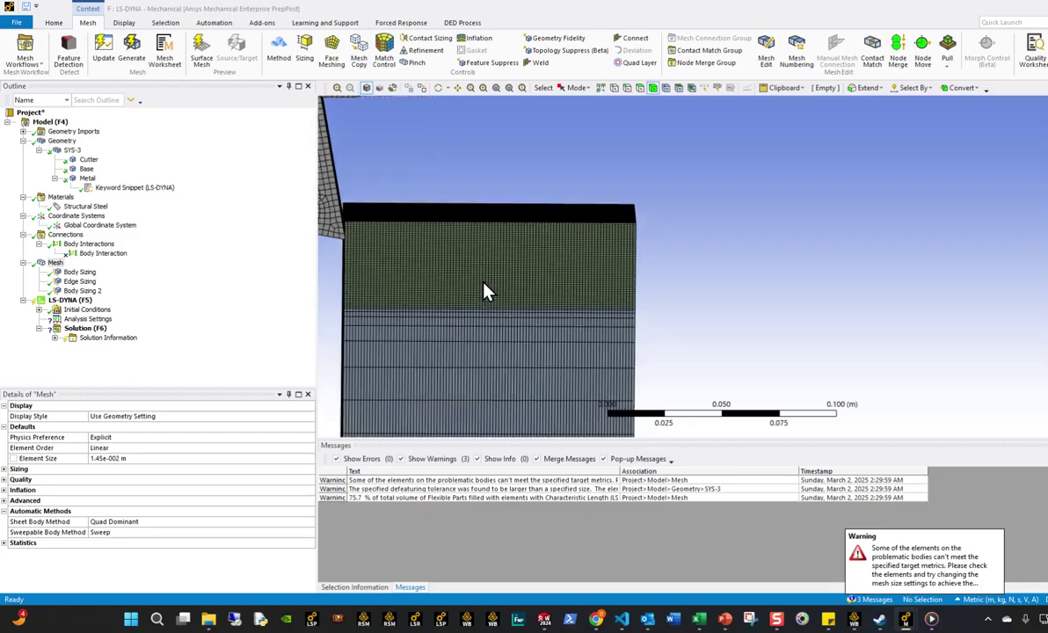
{"action": "scroll", "coordinate": [492, 293], "scroll_direction": "up", "scroll_amount": 2}
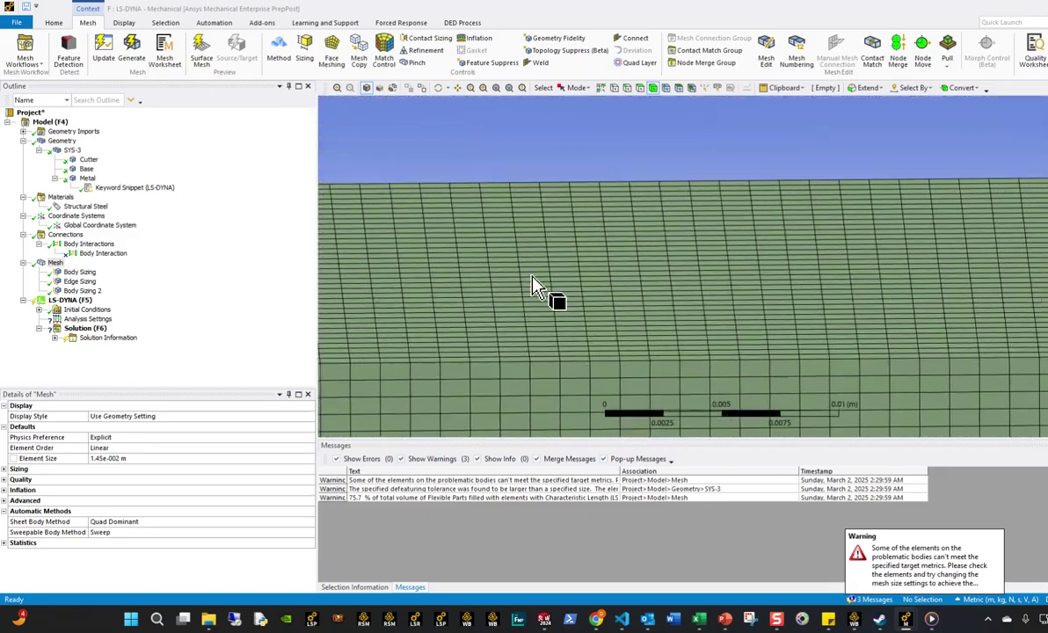
{"action": "scroll", "coordinate": [545, 283], "scroll_direction": "down", "scroll_amount": 5}
{"action": "scroll", "coordinate": [616, 299], "scroll_direction": "up", "scroll_amount": 5}
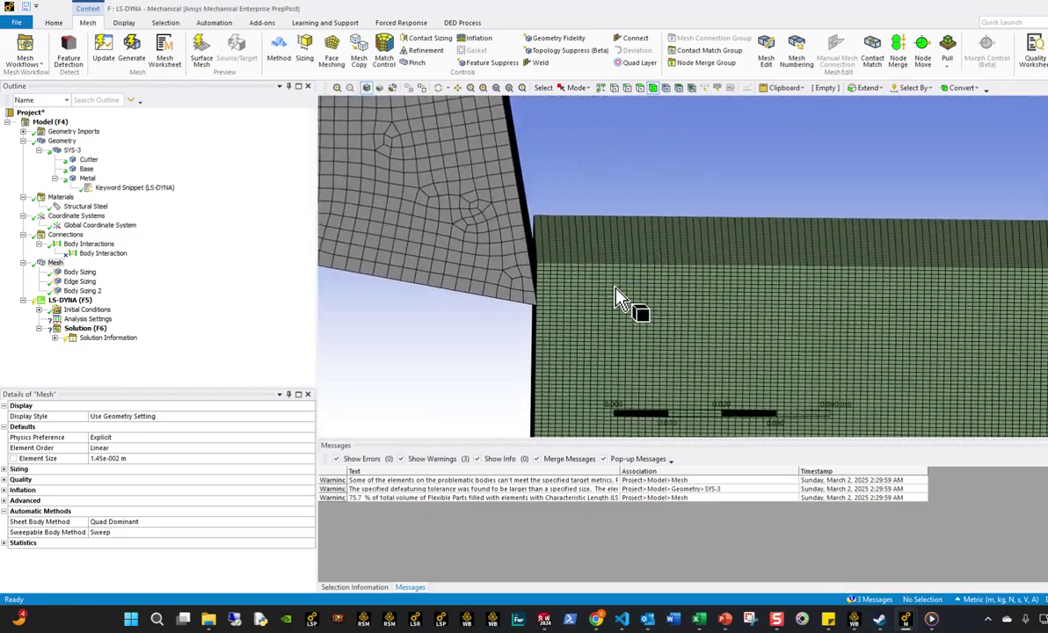
Step: Examine the mesh where the Cutter's tip meets the Metal block and across the block's elements
{"action": "middle_click_drag", "start_coordinate": [528, 299], "coordinate": [651, 321]}
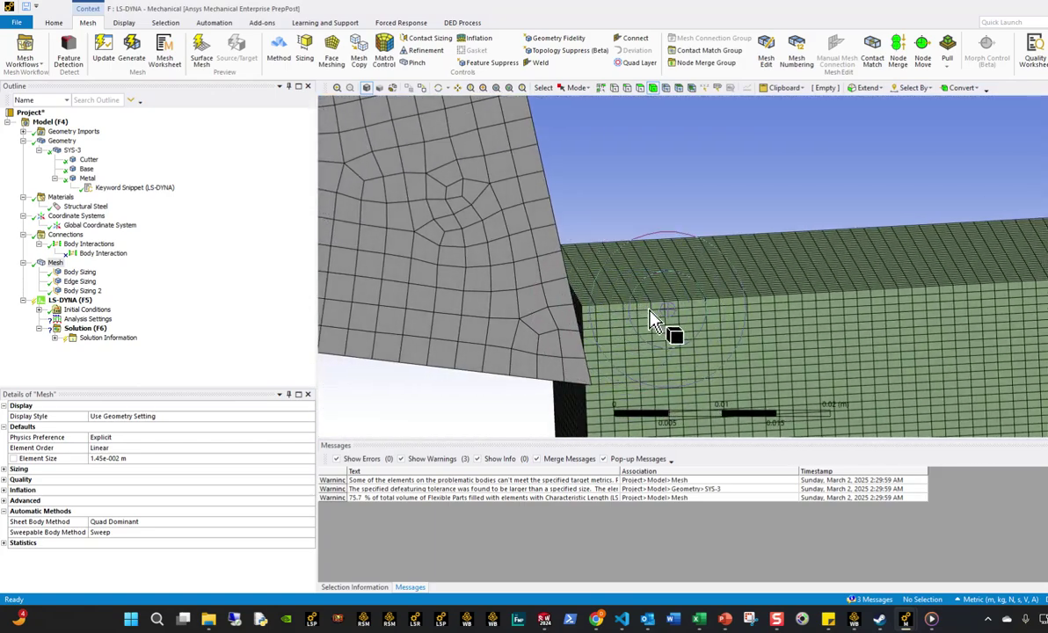
{"action": "scroll", "coordinate": [739, 344], "scroll_direction": "down", "scroll_amount": 6}
{"action": "scroll", "coordinate": [737, 350], "scroll_direction": "up", "scroll_amount": 4}
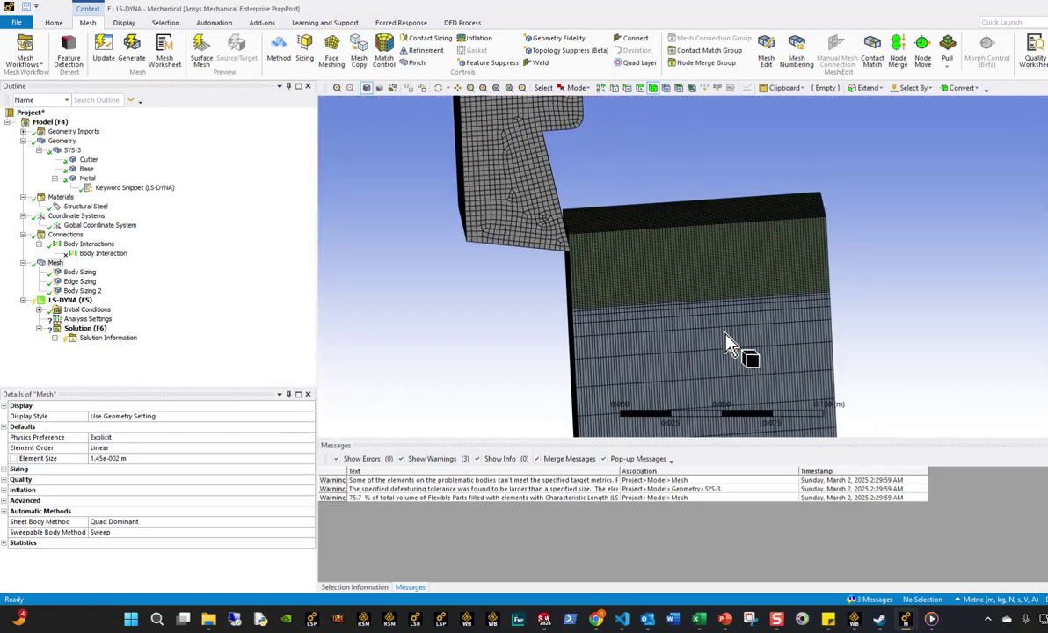
{"action": "mouse_move", "coordinate": [686, 276]}
{"action": "middle_mouse_down"}
{"action": "mouse_move", "coordinate": [664, 299]}
{"action": "mouse_move", "coordinate": [491, 236]}
{"action": "mouse_move", "coordinate": [498, 217]}
{"action": "mouse_move", "coordinate": [608, 301]}
{"action": "middle_mouse_up"}
{"action": "scroll", "coordinate": [444, 167], "scroll_direction": "up", "scroll_amount": 1}
{"action": "scroll", "coordinate": [553, 297], "scroll_direction": "up", "scroll_amount": 2}
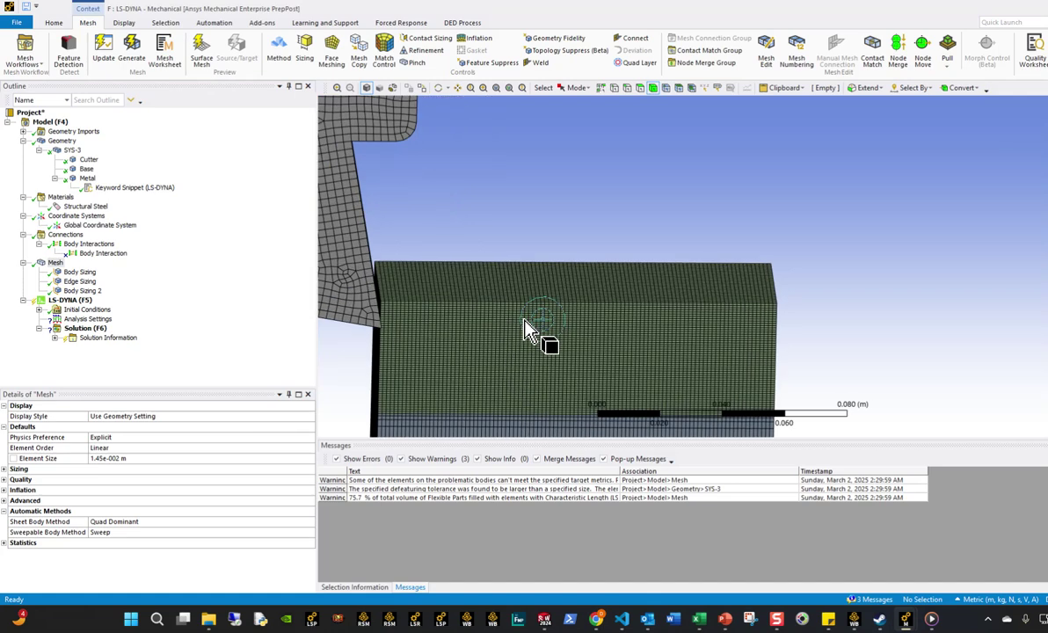
{"action": "middle_click_drag", "start_coordinate": [562, 305], "coordinate": [534, 341]}
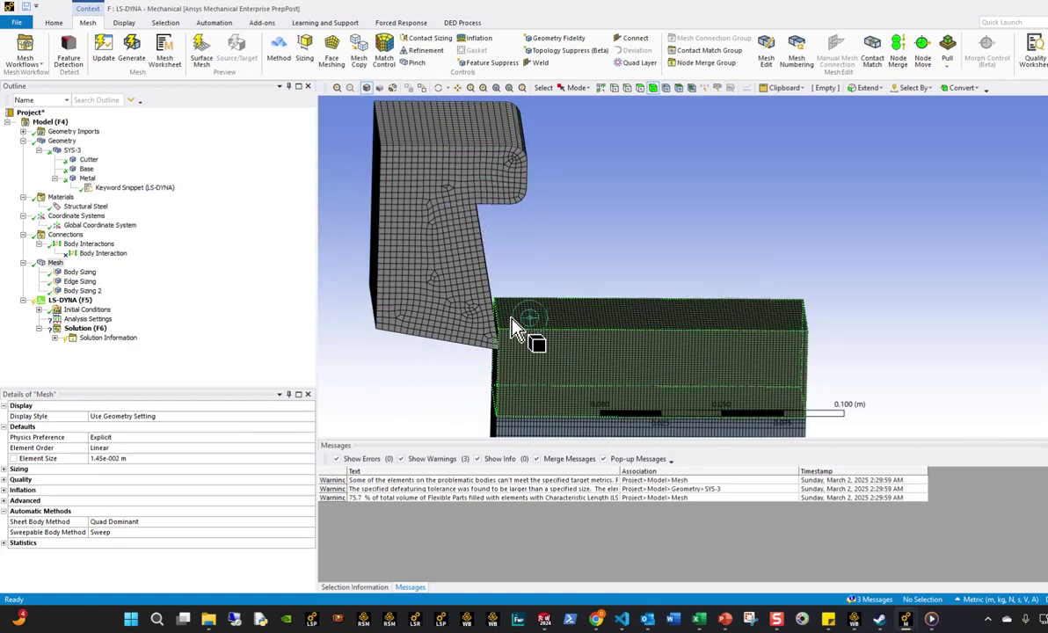
Step: Select the Metal block body in the mesh display
{"action": "left_click", "coordinate": [66, 272]}
{"action": "left_click", "coordinate": [54, 264]}
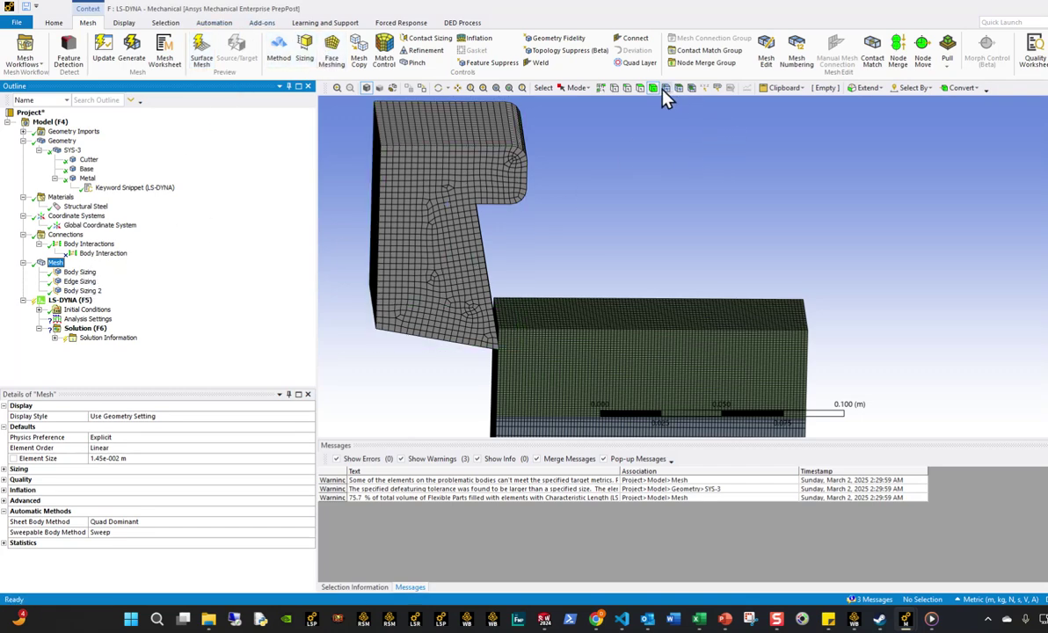
{"action": "left_click", "coordinate": [631, 368]}
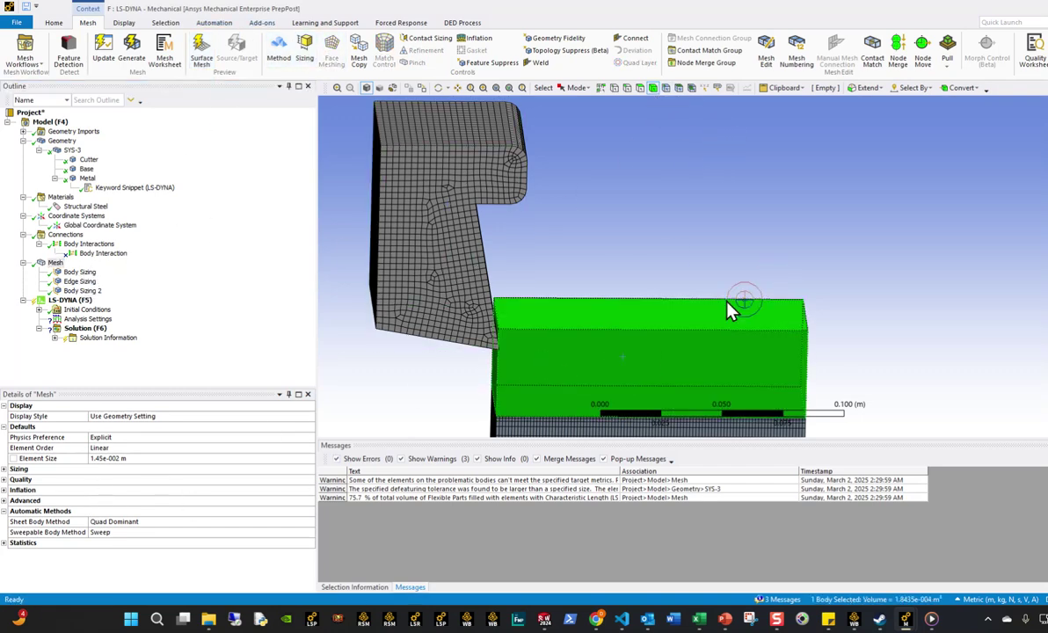
{"action": "middle_click_drag", "start_coordinate": [634, 309], "coordinate": [613, 276], "text": "ctrl"}
{"action": "scroll", "coordinate": [612, 276], "scroll_direction": "down", "scroll_amount": 2}
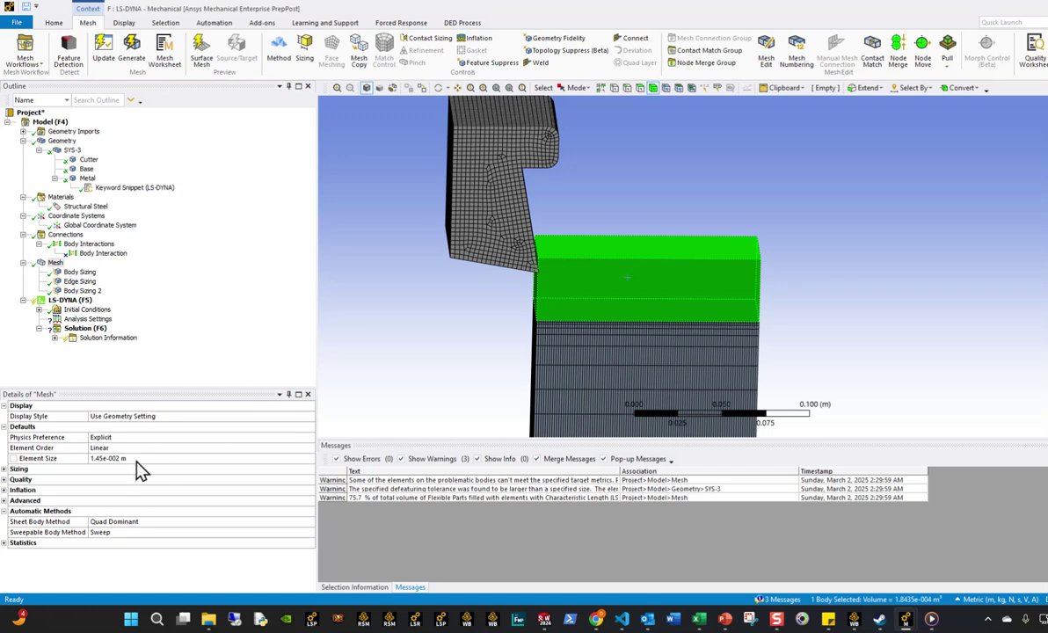
{"action": "right_click", "coordinate": [673, 273]}
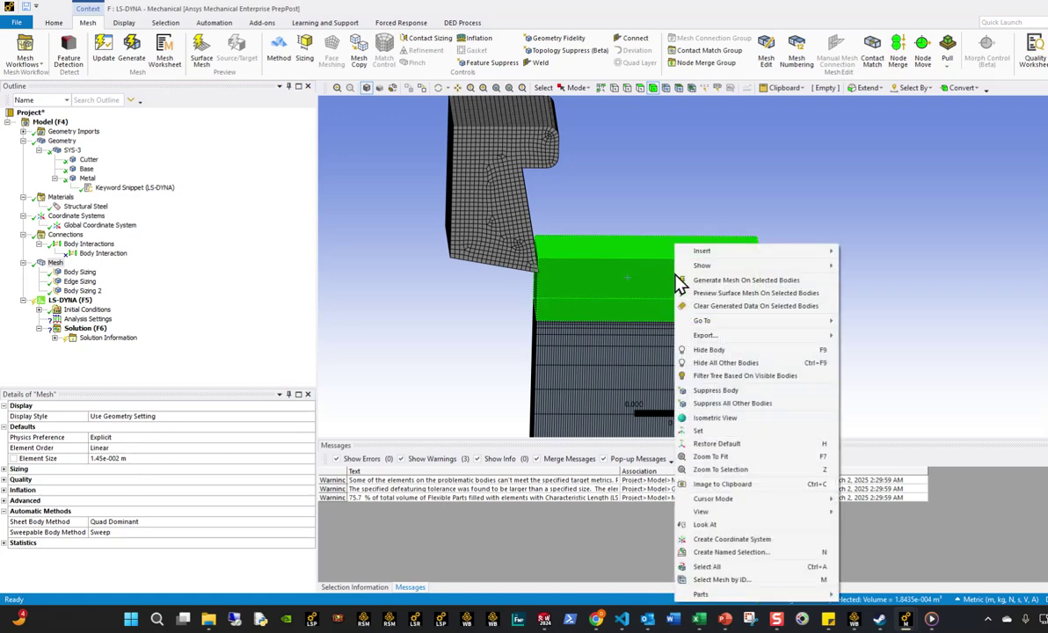
{"action": "mouse_move", "coordinate": [764, 341]}
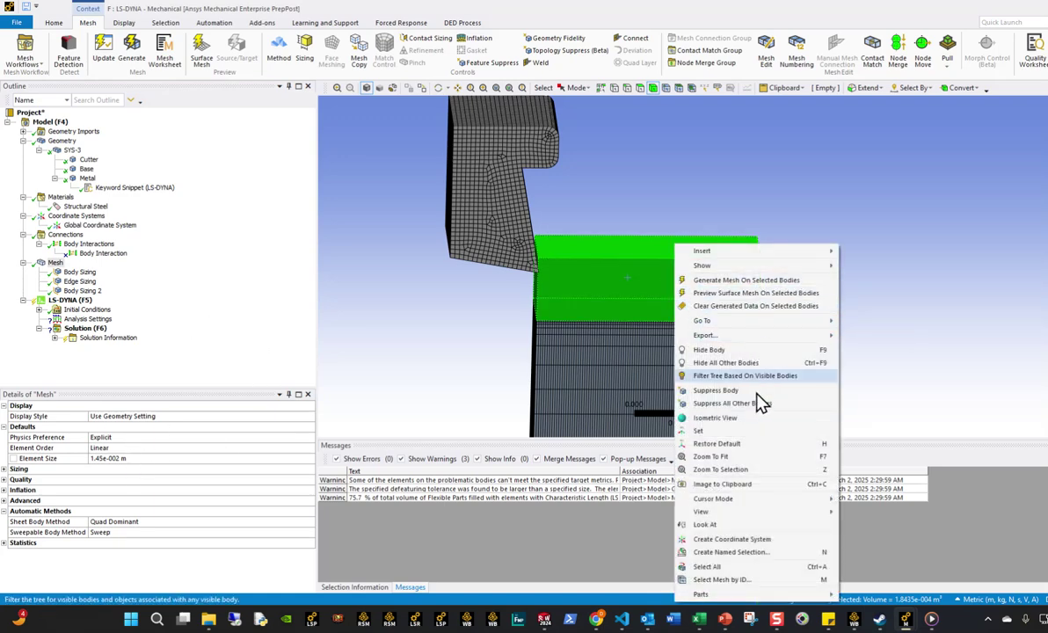
{"action": "left_click", "coordinate": [563, 303]}
{"action": "key", "text": "ctrl+i"}
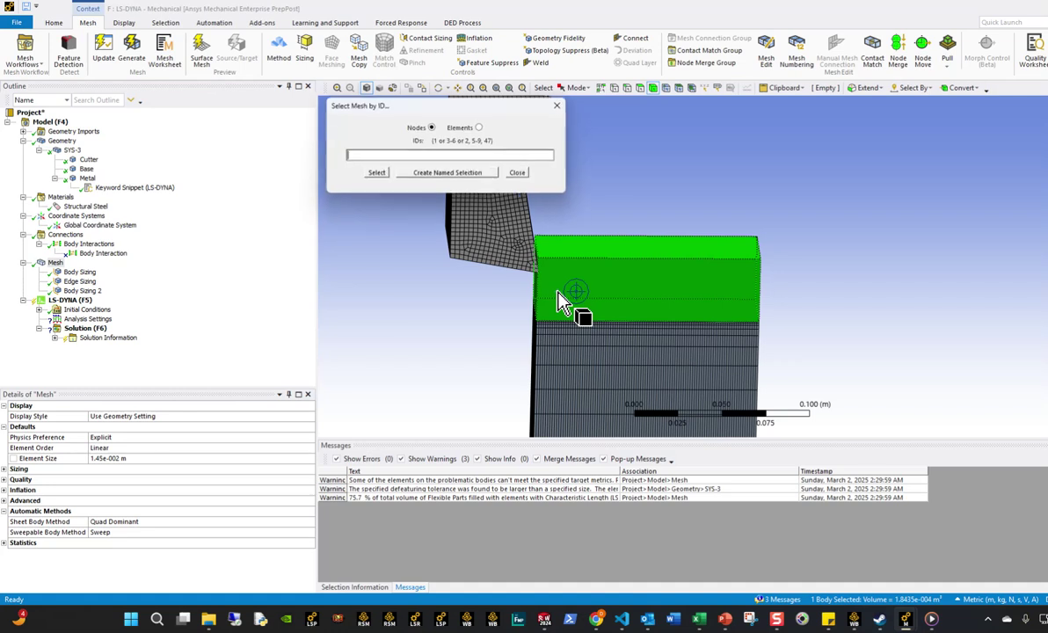
{"action": "type", "text": "nb"}
{"action": "key", "text": "BackSpace"}
{"action": "key", "text": "BackSpace"}
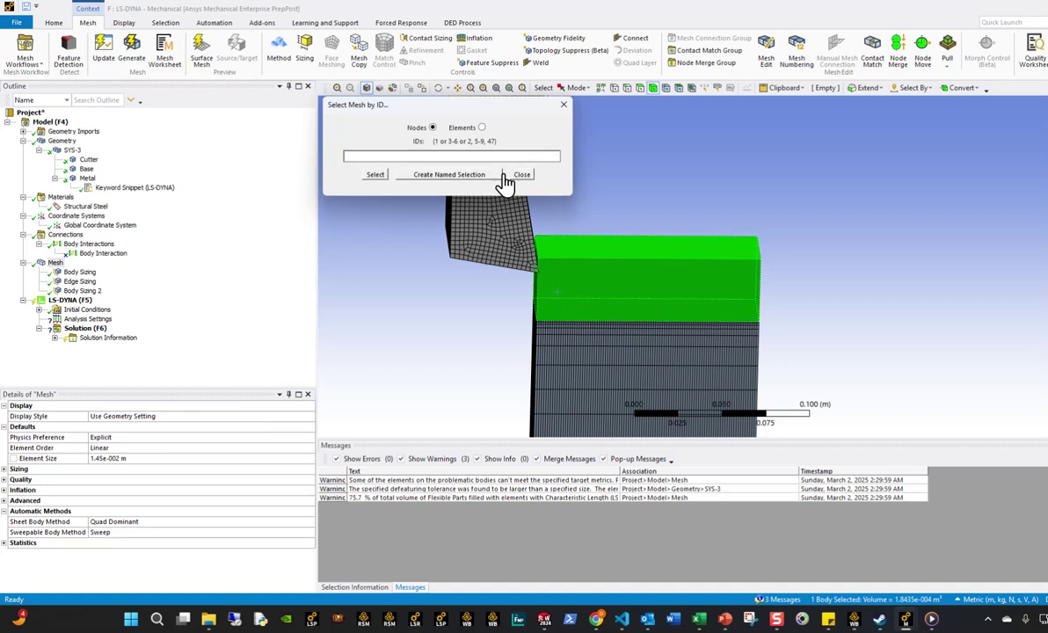
{"action": "left_click", "coordinate": [521, 174]}
Step: Create a named selection called Body_Metal from the selected Metal body
{"action": "key", "text": "n"}
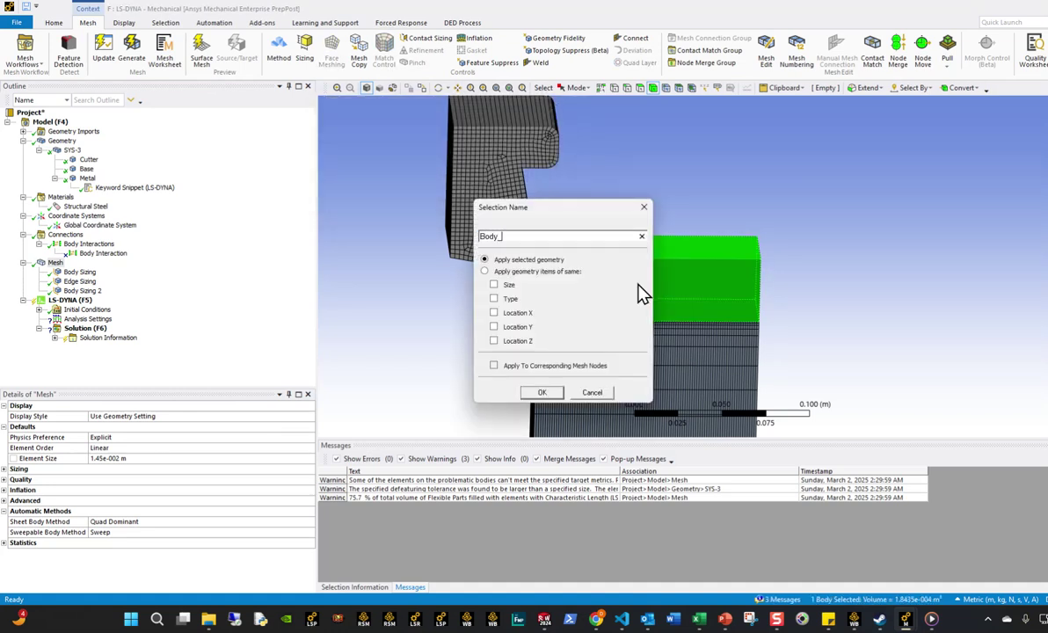
{"action": "type", "text": "Body_Metal"}
{"action": "key", "text": "Return"}
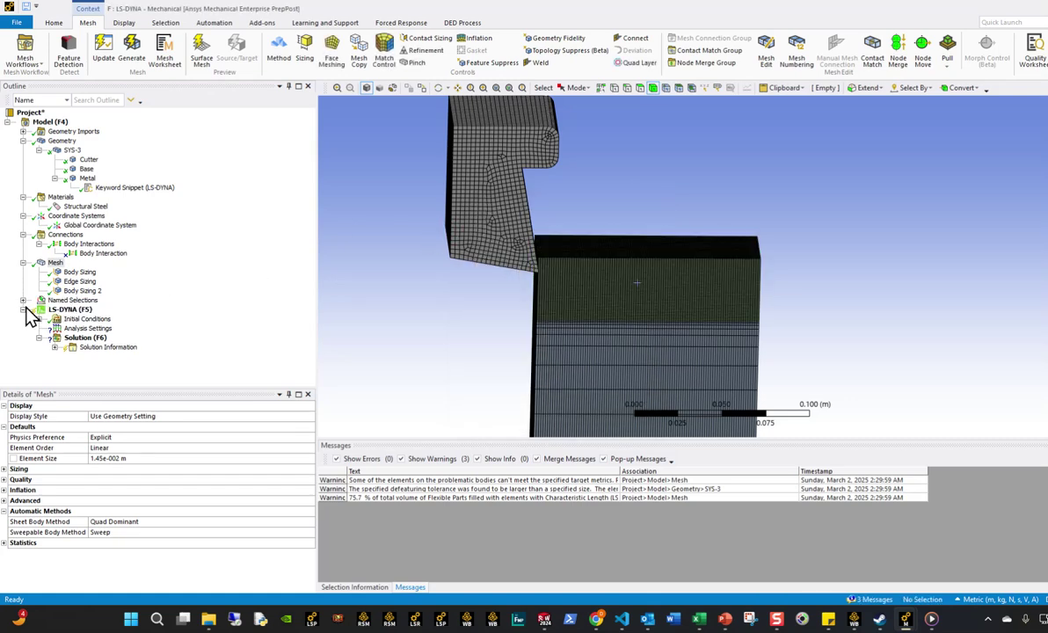
Step: Create a named selection called Body_Cutter from the Cutter body
{"action": "left_click", "coordinate": [23, 300]}
{"action": "left_click", "coordinate": [491, 215]}
{"action": "type", "text": "nBN"}
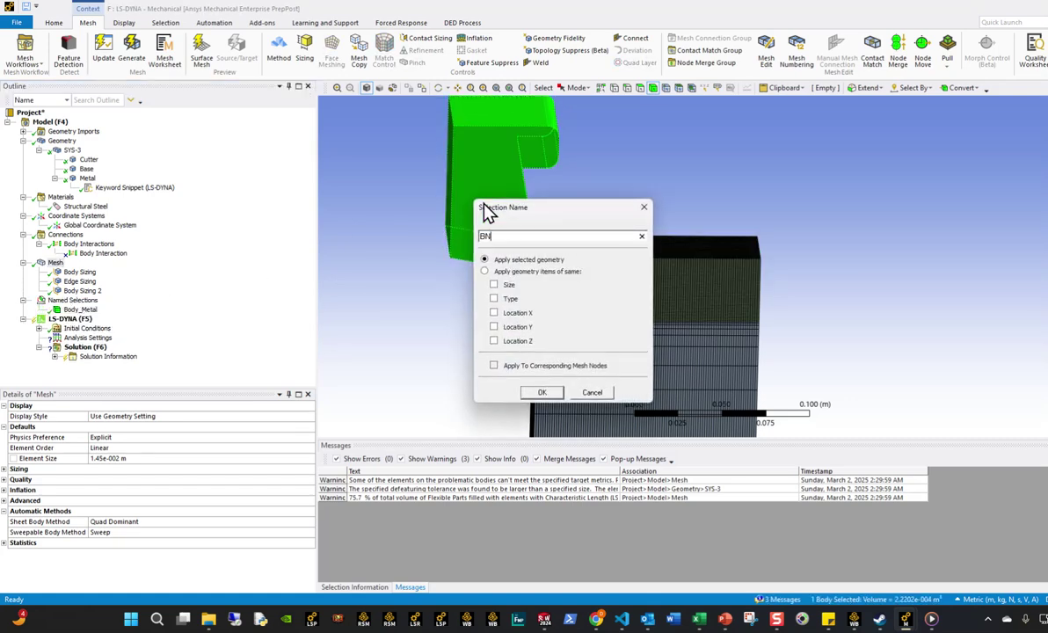
{"action": "type", "text": "dy_Cutter"}
{"action": "key", "text": "Return"}
Step: Derive a mesh-node named selection from Body_Metal and rename it Body_Metal_Nodes
{"action": "left_click", "coordinate": [81, 309]}
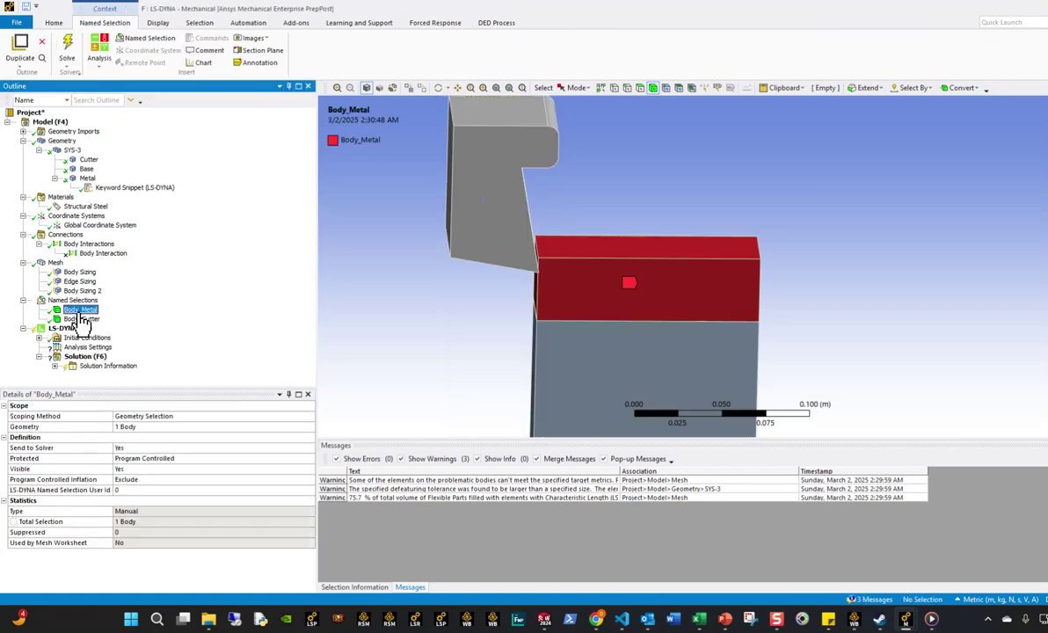
{"action": "right_click", "coordinate": [81, 309]}
{"action": "left_click", "coordinate": [141, 374]}
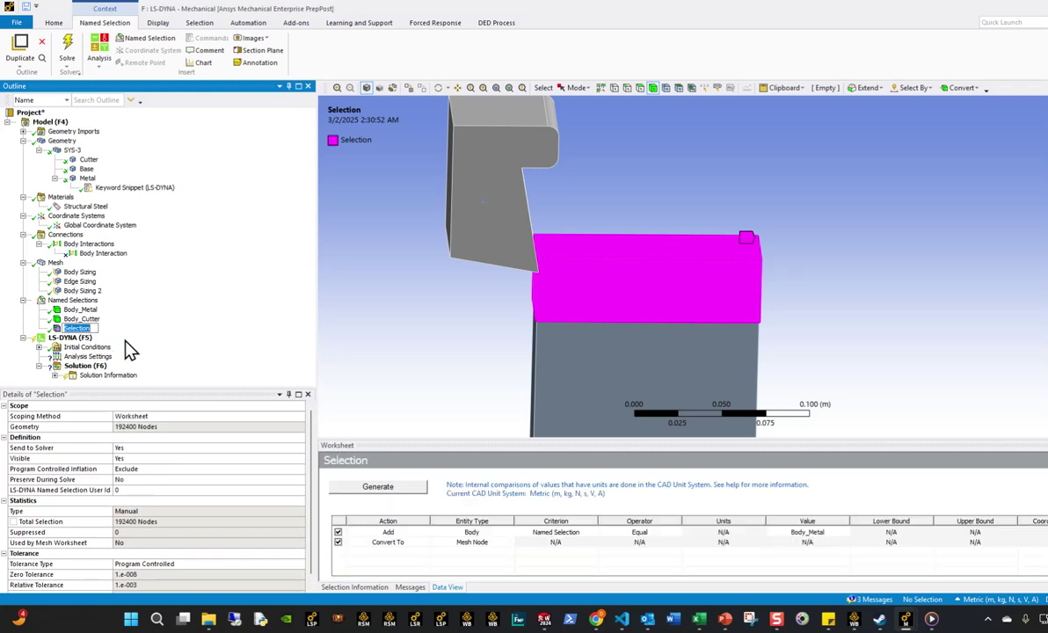
{"action": "key", "text": "F2"}
{"action": "type", "text": "Body_Metal_Nodes"}
{"action": "key", "text": "Return"}
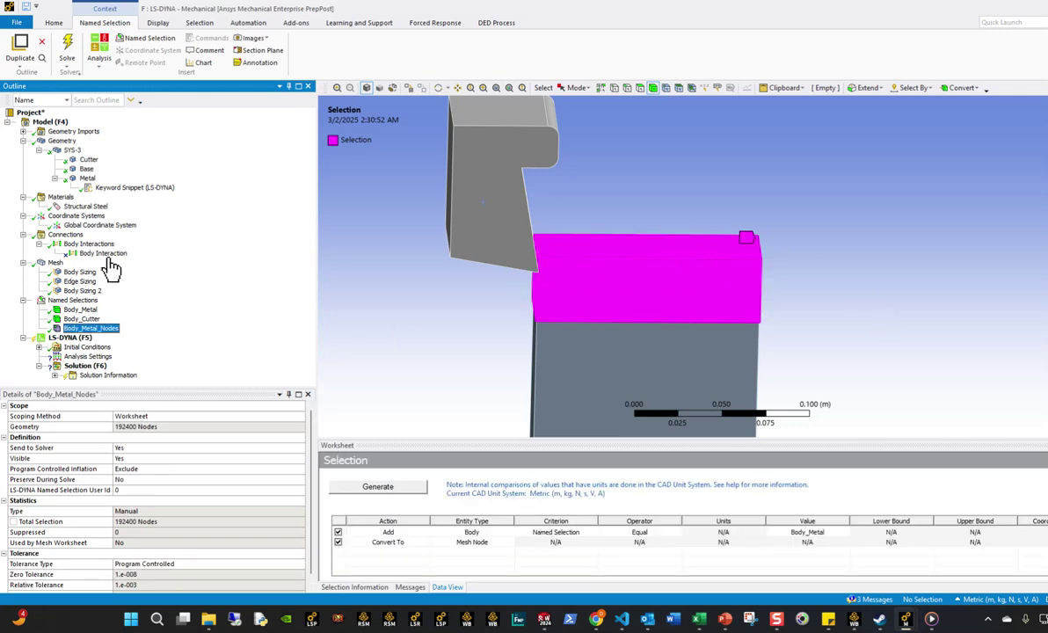
Step: Insert a frictionless contact scoped by named selection, with Body_Metal_Nodes as its contact side
{"action": "left_click", "coordinate": [60, 235]}
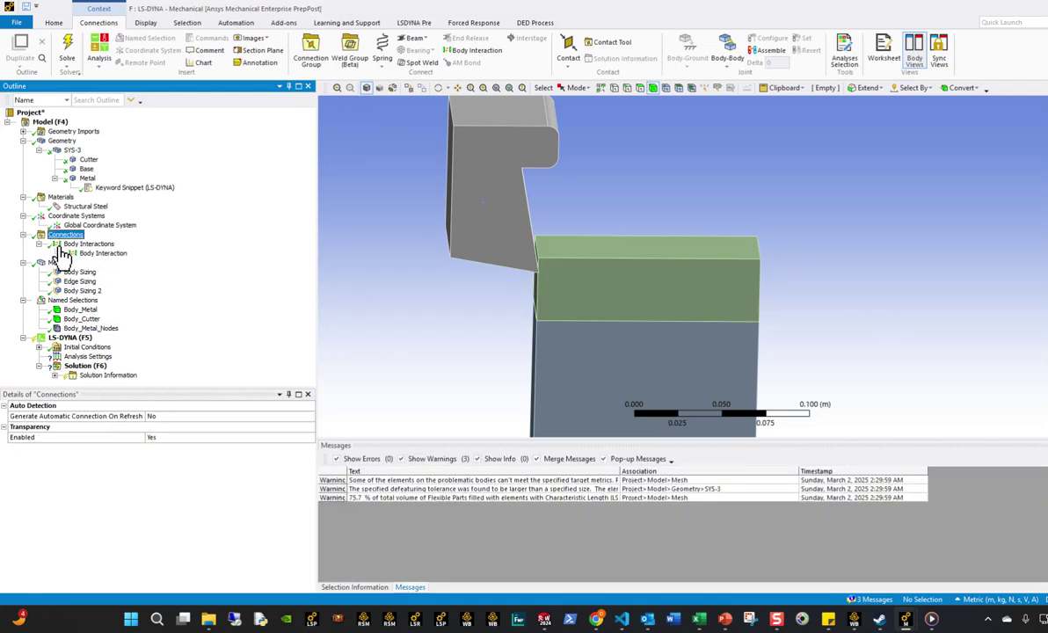
{"action": "left_click", "coordinate": [569, 57]}
{"action": "left_click", "coordinate": [583, 102]}
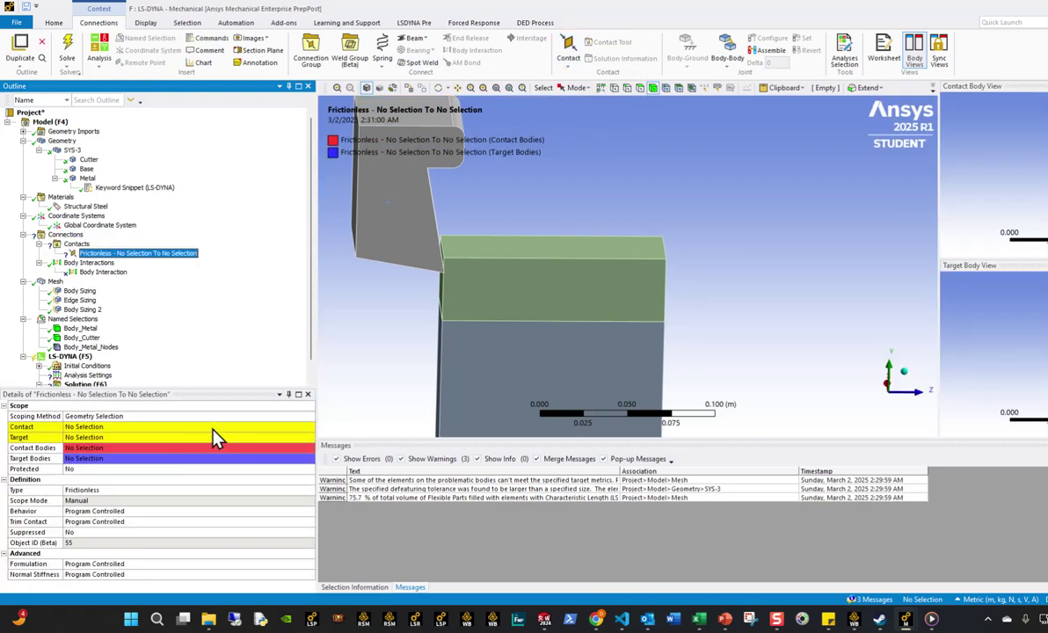
{"action": "left_click", "coordinate": [203, 416]}
{"action": "left_click", "coordinate": [281, 437]}
{"action": "left_click", "coordinate": [309, 426]}
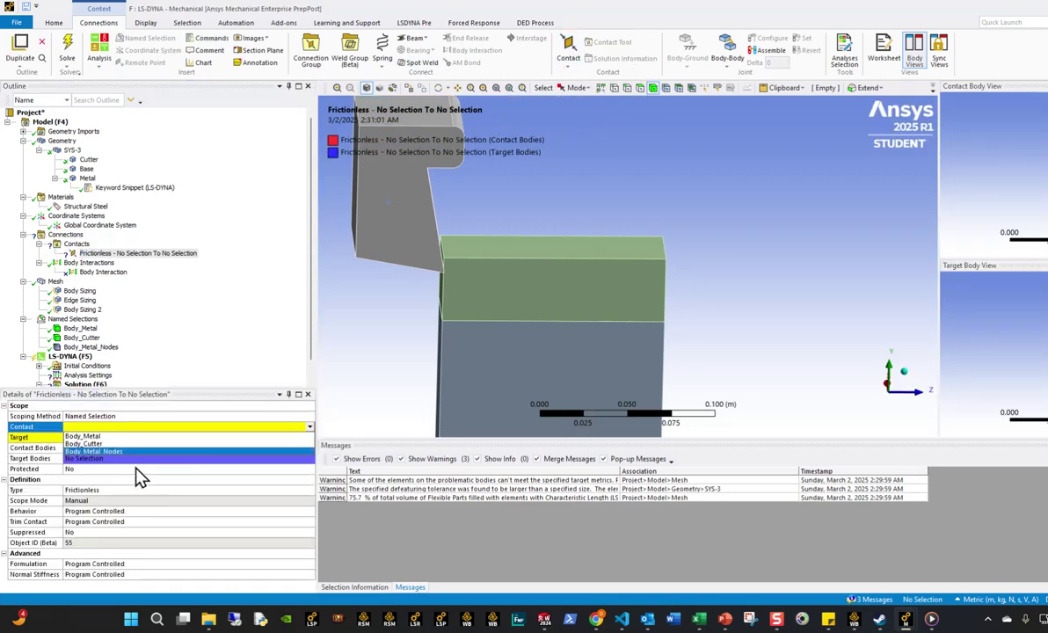
{"action": "left_click", "coordinate": [116, 451]}
Step: Set the frictionless contact's target to the Body_Cutter named selection and check both sides in the model
{"action": "left_click", "coordinate": [211, 437]}
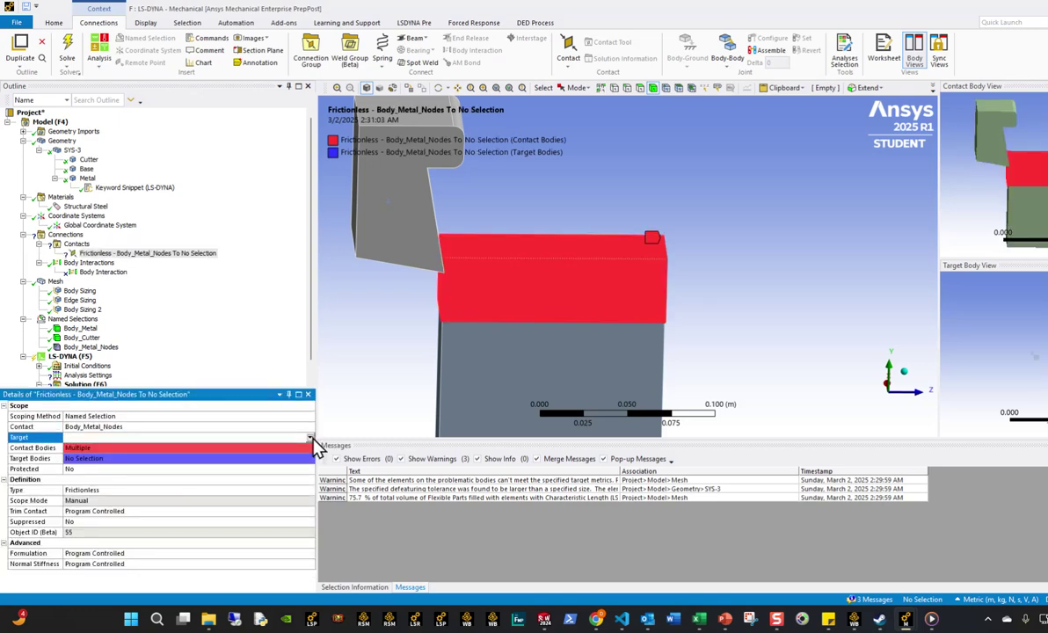
{"action": "left_click", "coordinate": [309, 437]}
{"action": "left_click", "coordinate": [110, 459]}
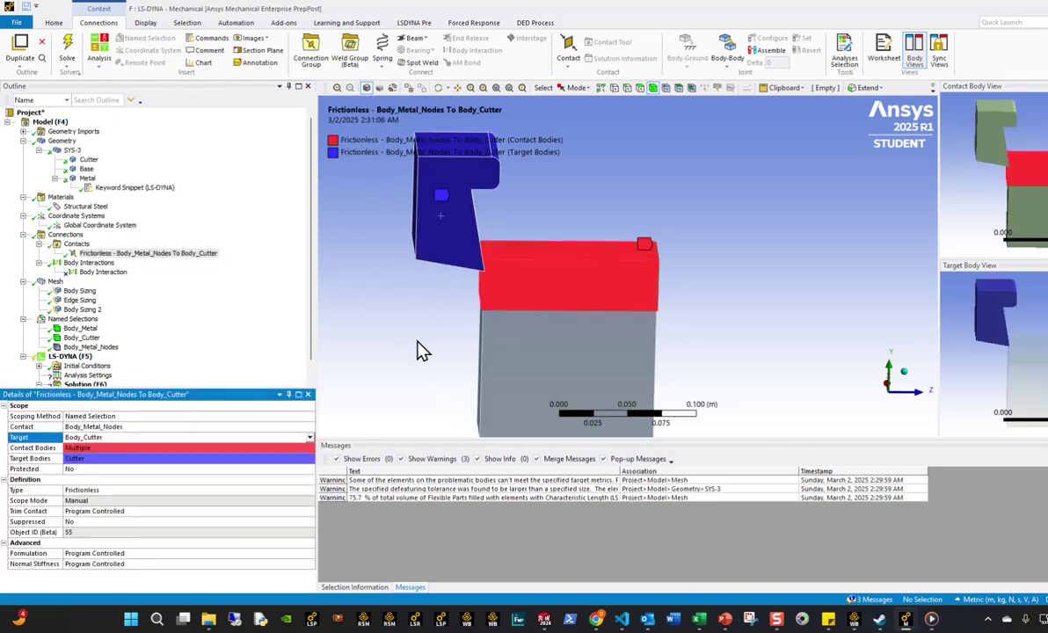
{"action": "middle_click_drag", "start_coordinate": [505, 362], "coordinate": [518, 319]}
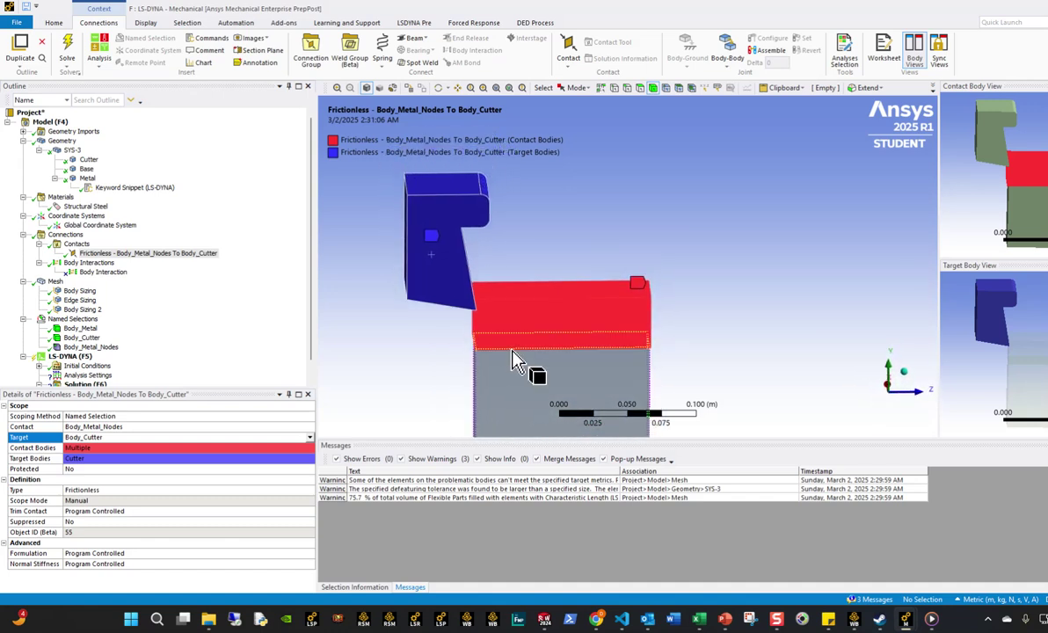
{"action": "middle_click_drag", "start_coordinate": [514, 360], "coordinate": [501, 264]}
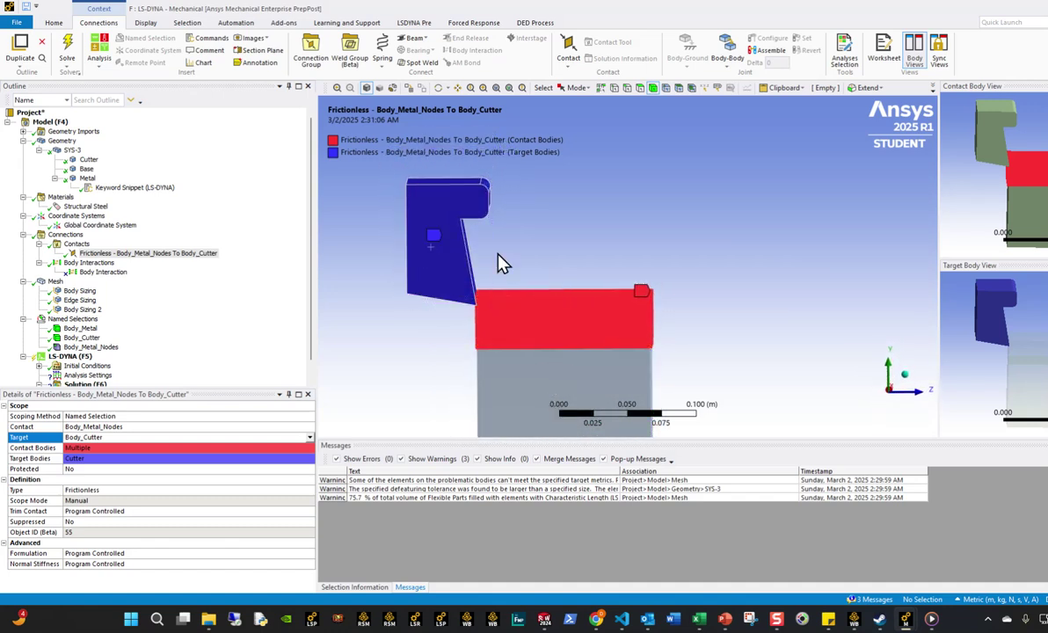
{"action": "middle_click_drag", "start_coordinate": [561, 346], "coordinate": [716, 284]}
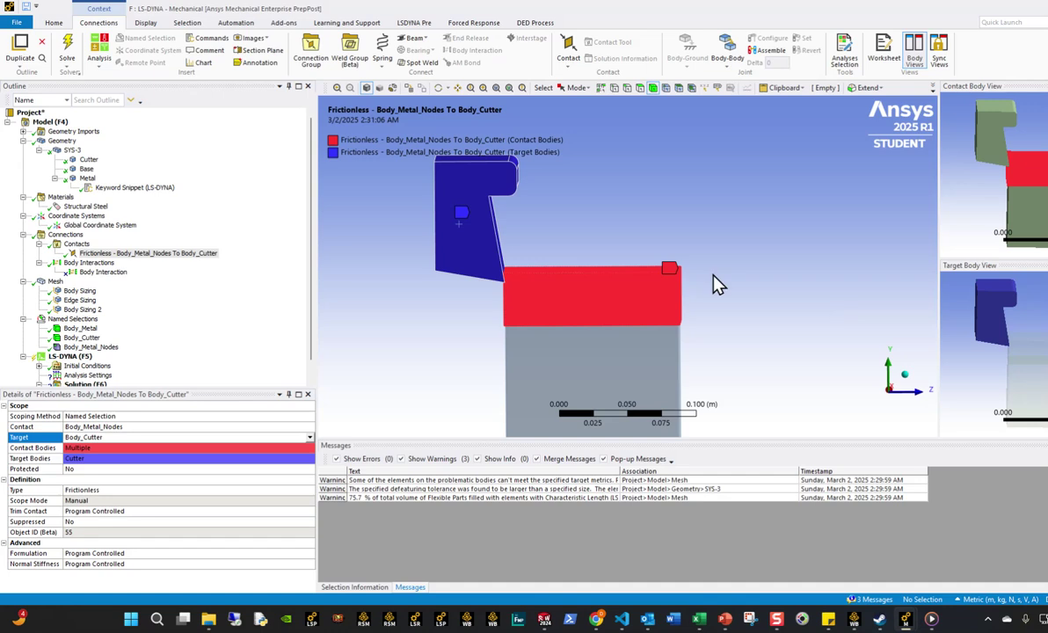
Step: Set the end time in the LS-DYNA analysis settings to 0.1 s
{"action": "scroll", "coordinate": [180, 358], "scroll_direction": "down", "scroll_amount": 1}
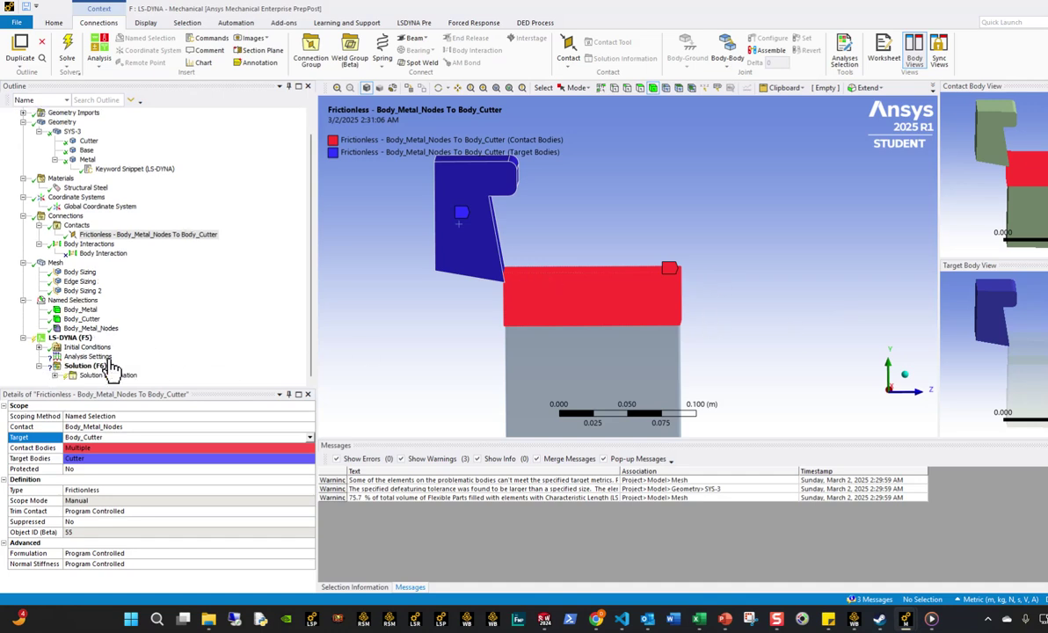
{"action": "left_click", "coordinate": [39, 355]}
{"action": "left_click", "coordinate": [92, 356]}
{"action": "left_click", "coordinate": [140, 416]}
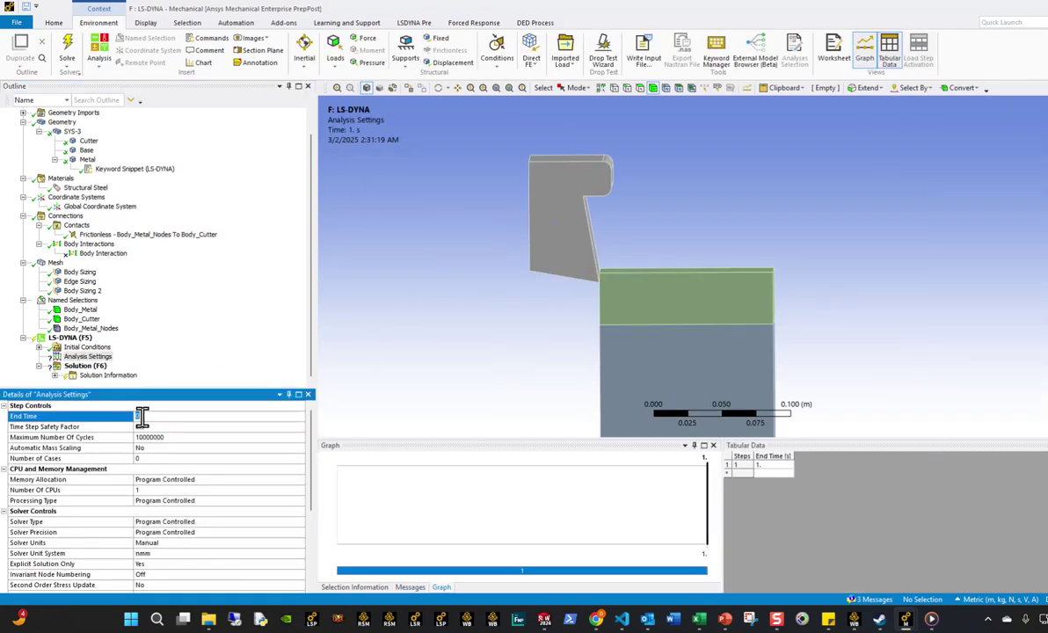
{"action": "type", "text": "0.1"}
{"action": "key", "text": "Return"}
Step: Set the solver unit system in the analysis settings to mks
{"action": "left_click", "coordinate": [191, 553]}
{"action": "left_click", "coordinate": [300, 553]}
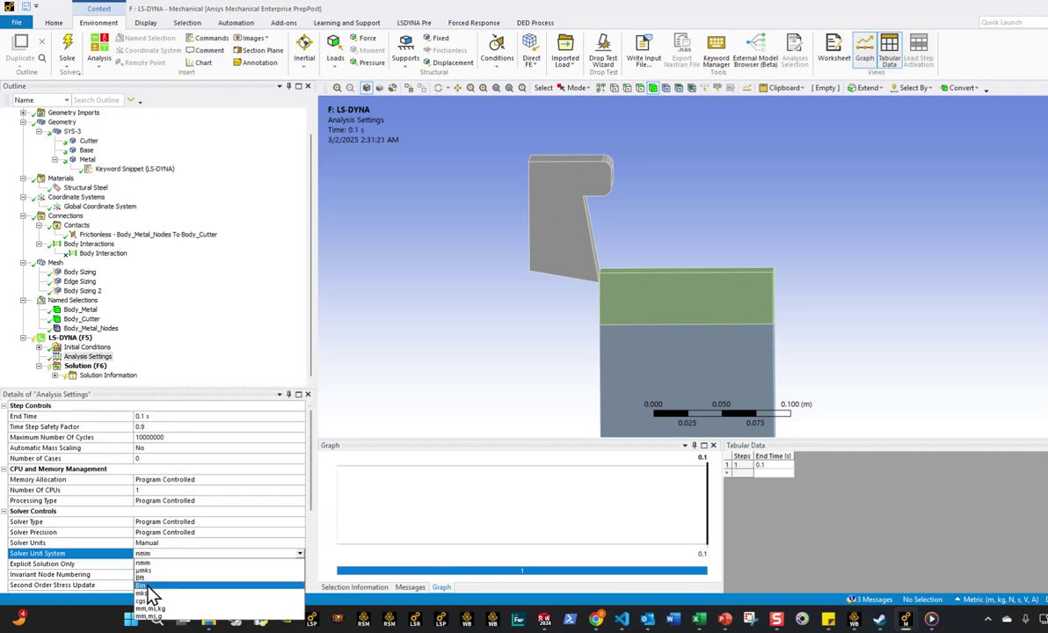
{"action": "left_click", "coordinate": [146, 593]}
{"action": "scroll", "coordinate": [236, 532], "scroll_direction": "down", "scroll_amount": 2}
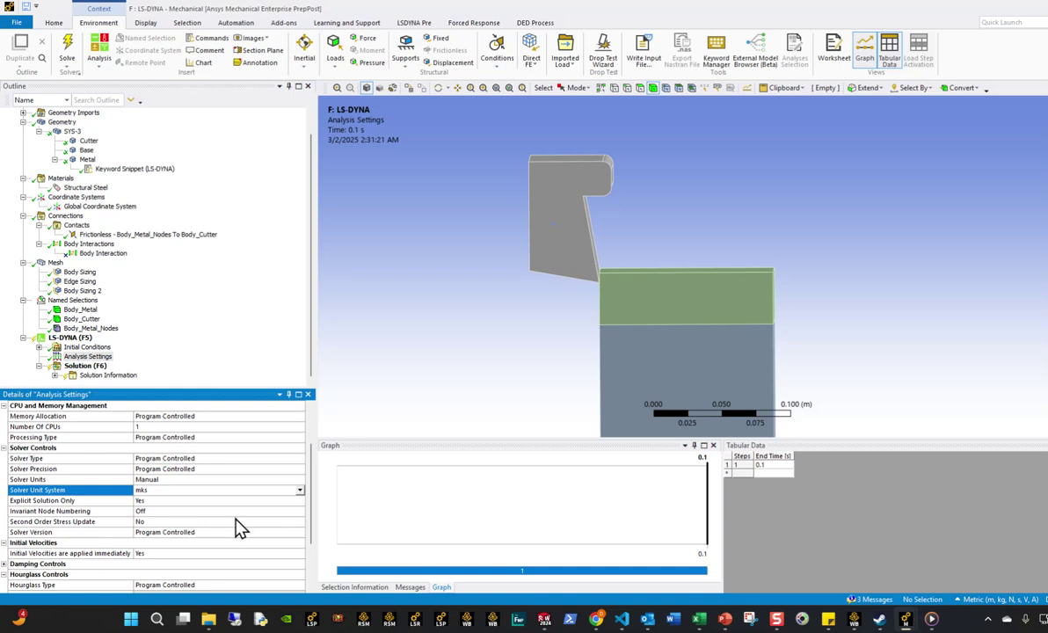
{"action": "scroll", "coordinate": [237, 545], "scroll_direction": "down", "scroll_amount": 2}
{"action": "scroll", "coordinate": [202, 492], "scroll_direction": "up", "scroll_amount": 3}
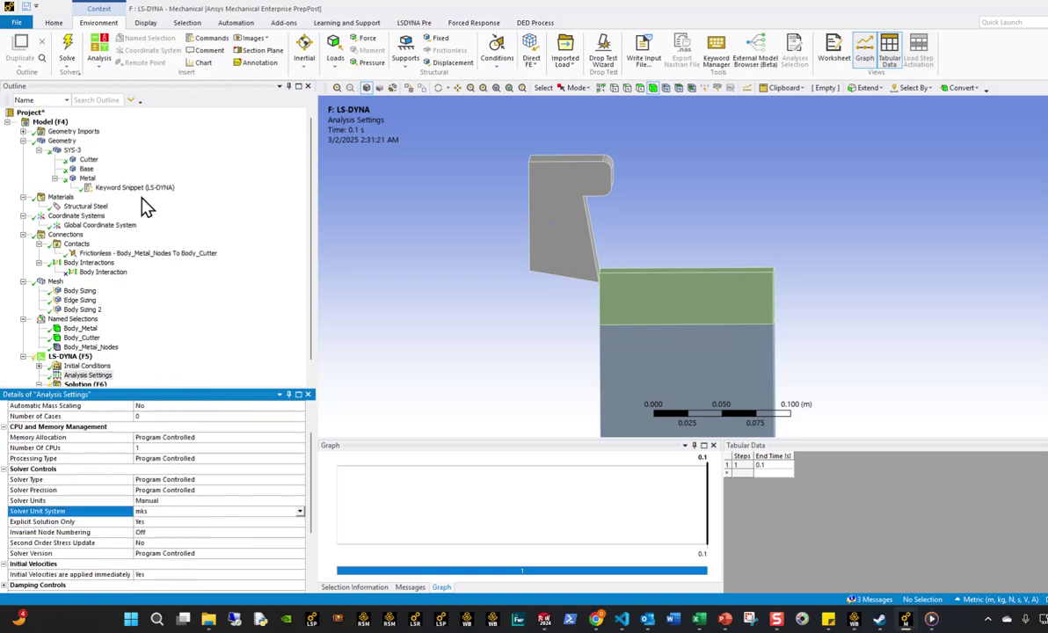
Step: Add a fixed support to the underside face of the Base body
{"action": "left_click", "coordinate": [71, 337]}
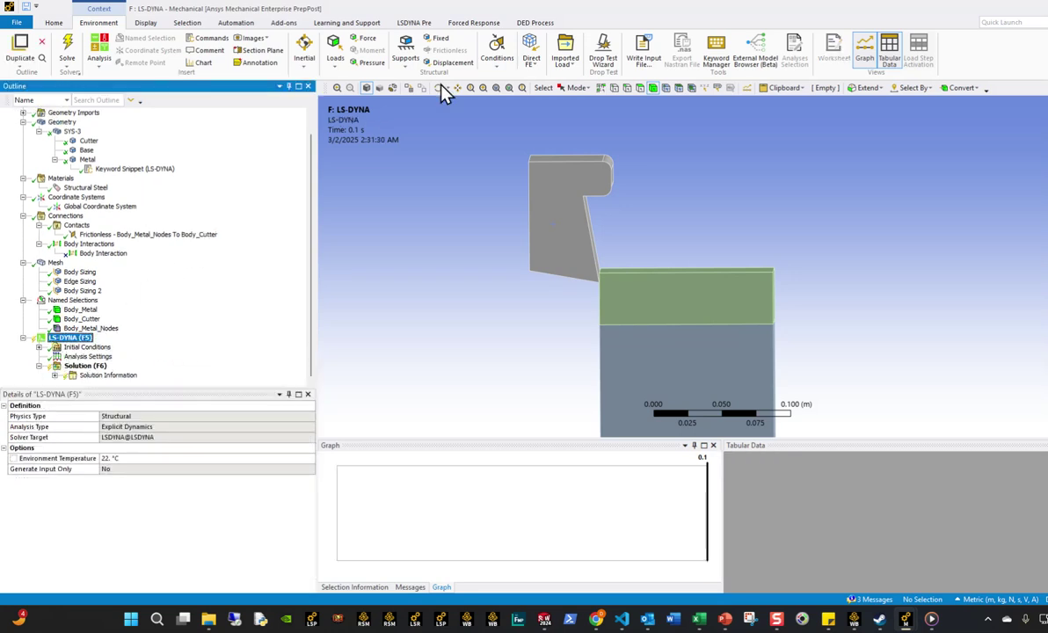
{"action": "left_click", "coordinate": [436, 39]}
{"action": "middle_click_drag", "start_coordinate": [532, 245], "coordinate": [659, 345]}
{"action": "left_click", "coordinate": [654, 339]}
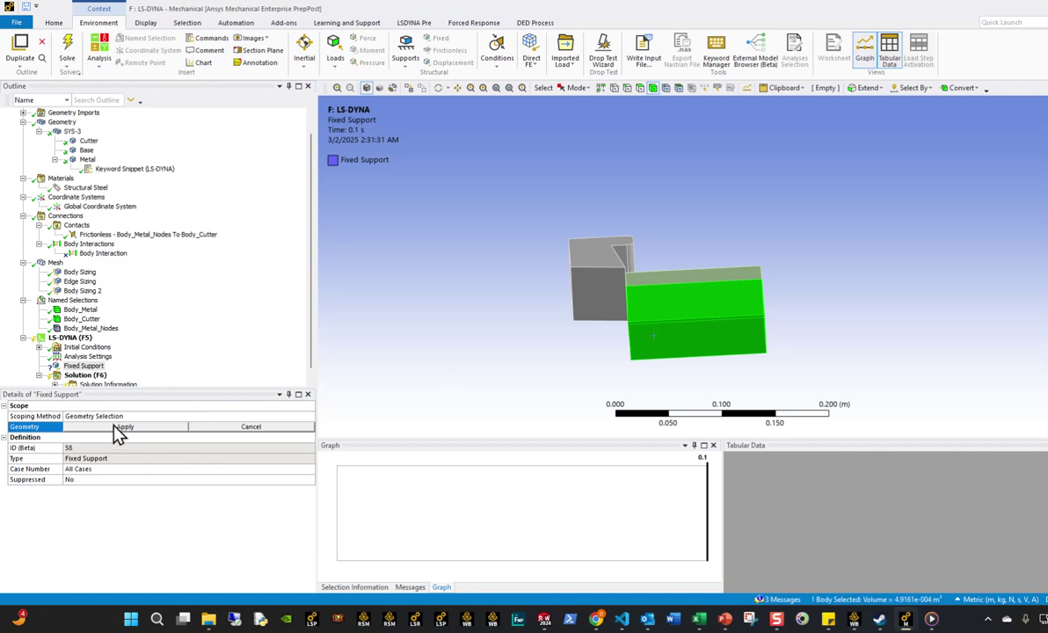
{"action": "left_click", "coordinate": [639, 87]}
{"action": "left_click", "coordinate": [661, 348]}
{"action": "left_click", "coordinate": [102, 428]}
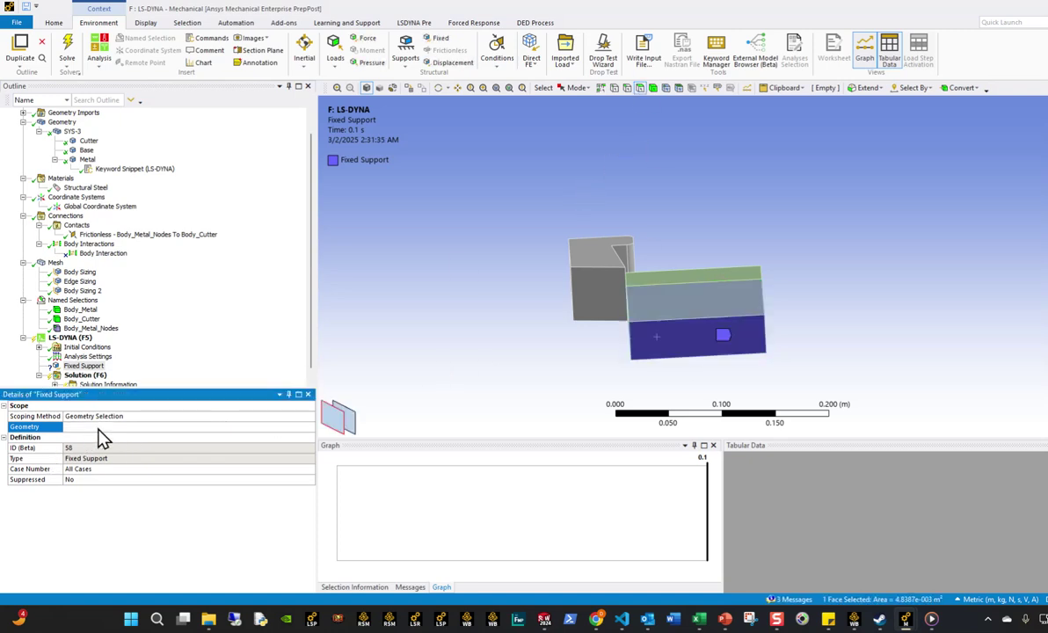
Step: Add a velocity support to the Cutter's back face, on the side facing away from the Metal body
{"action": "middle_click_drag", "start_coordinate": [655, 243], "coordinate": [685, 219]}
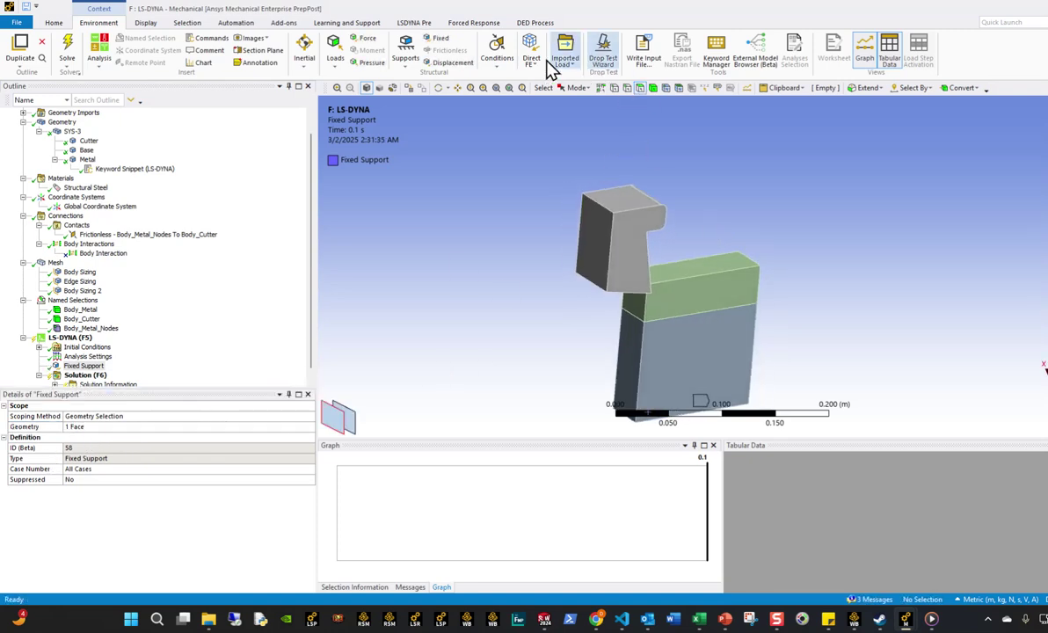
{"action": "left_click", "coordinate": [405, 56]}
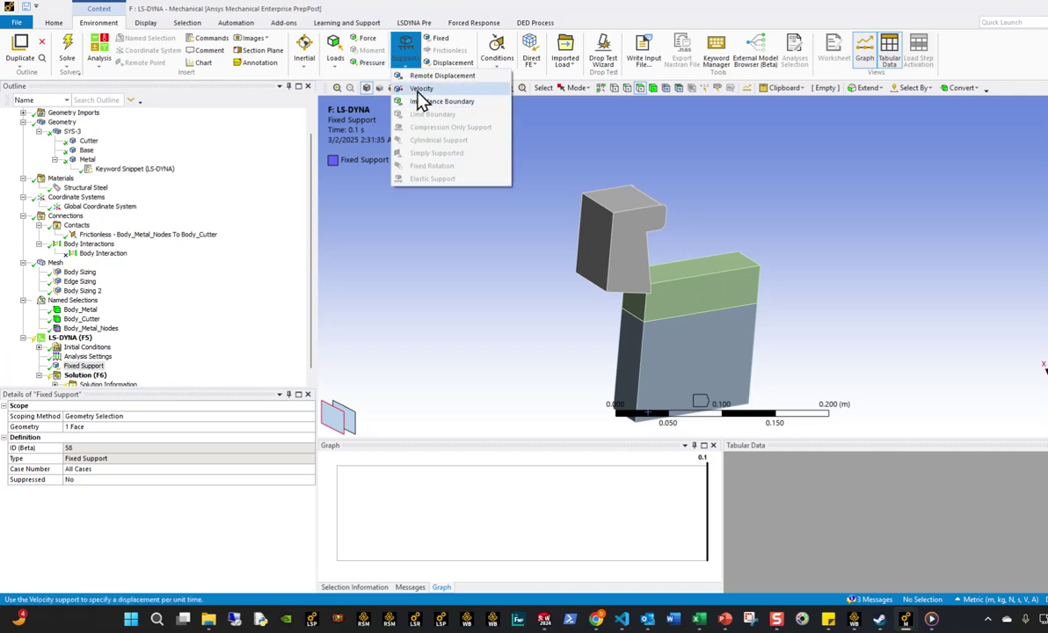
{"action": "left_click", "coordinate": [421, 103]}
{"action": "left_click", "coordinate": [592, 259]}
{"action": "left_click", "coordinate": [101, 427]}
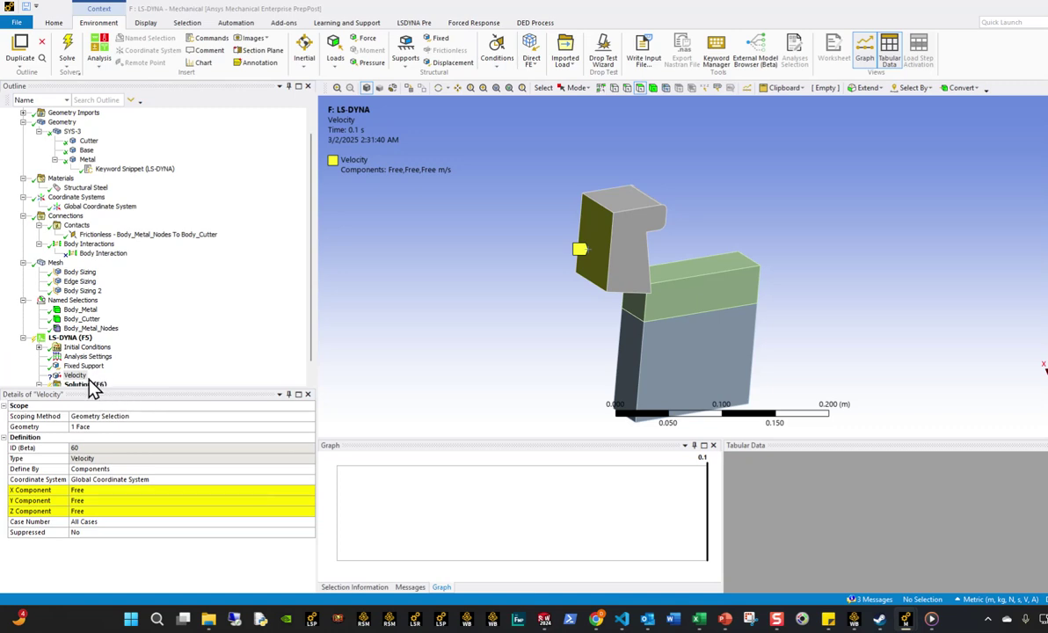
Step: Define the velocity's Z component as tabular over time: 0 m/s at 0 s, 1.27 at 0.001 s, 1.27 at 0.099 s, 0 at 0.1 s
{"action": "left_click", "coordinate": [153, 511]}
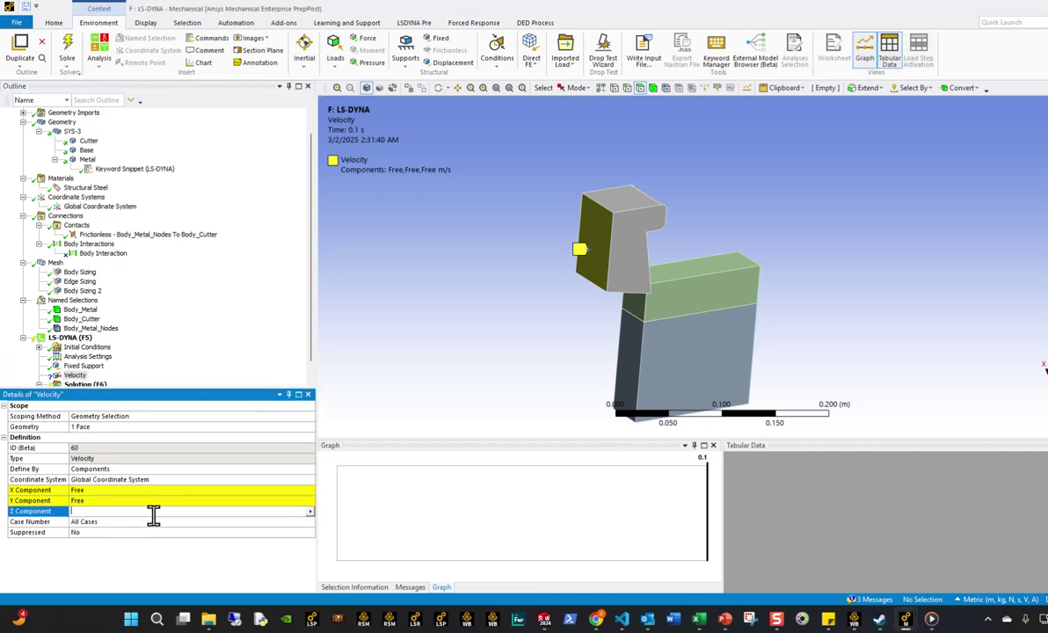
{"action": "left_click", "coordinate": [308, 511]}
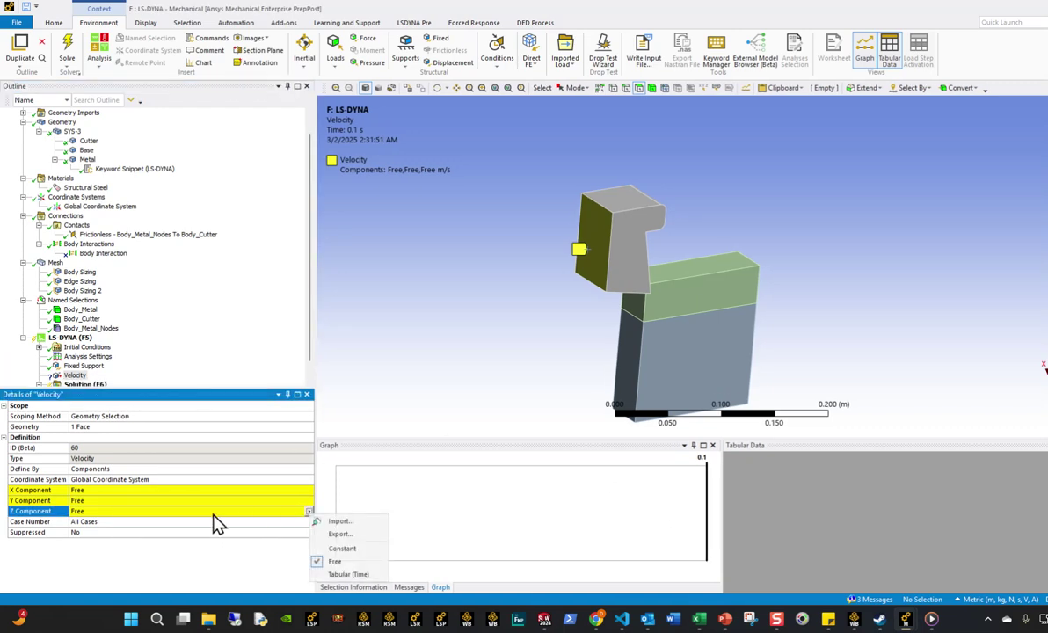
{"action": "left_click", "coordinate": [348, 574]}
{"action": "type", "text": "1.e-003\t1.27 9.9e-002\t1.27 0.1\t0."}
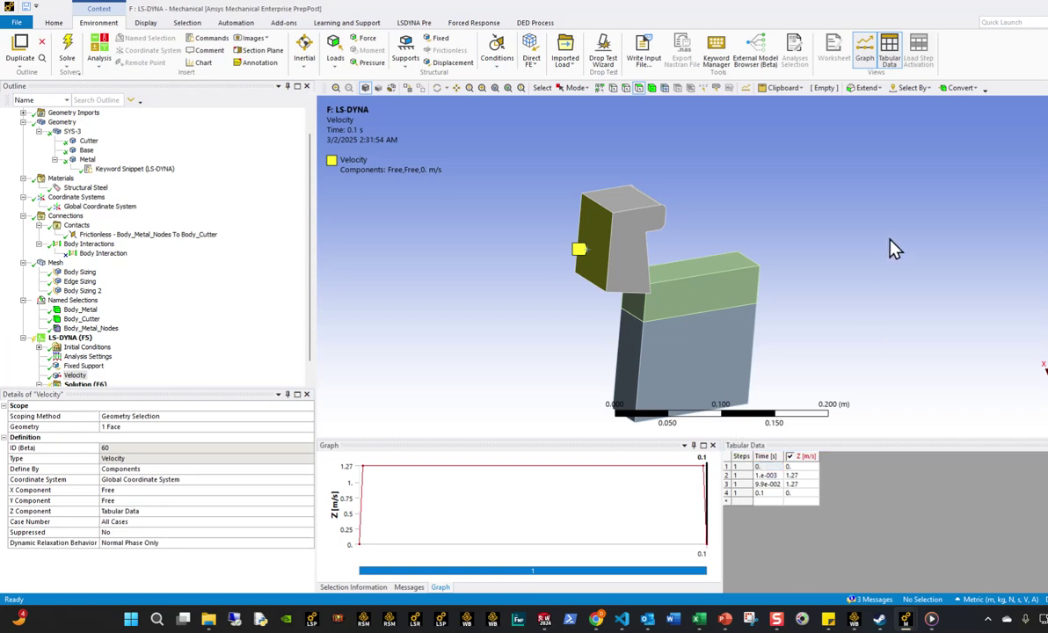
{"action": "middle_click_drag", "start_coordinate": [822, 378], "coordinate": [694, 347]}
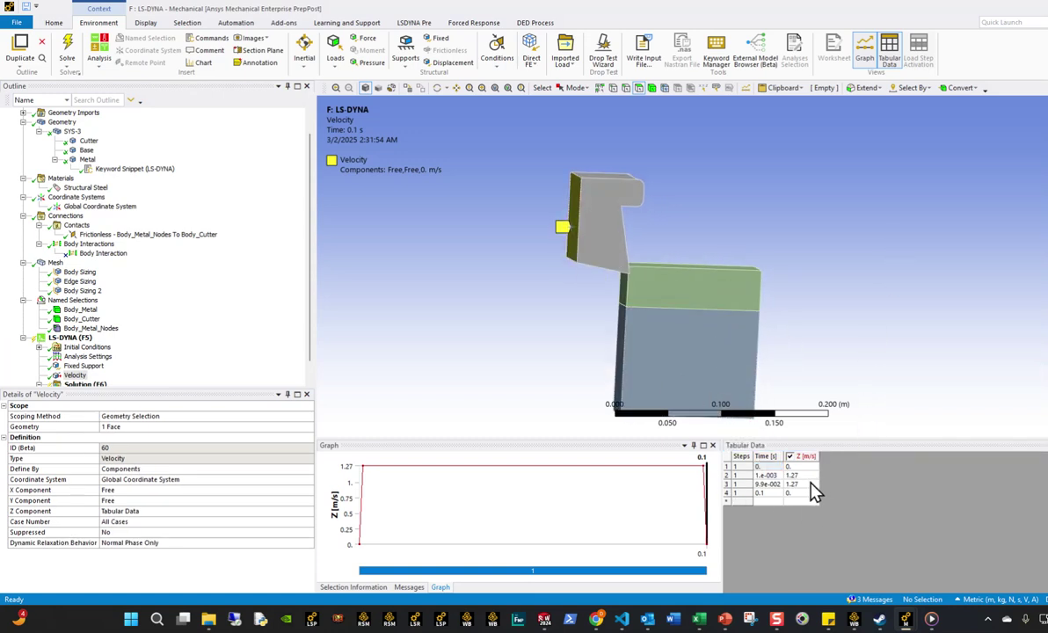
{"action": "middle_click_drag", "start_coordinate": [768, 280], "coordinate": [738, 311]}
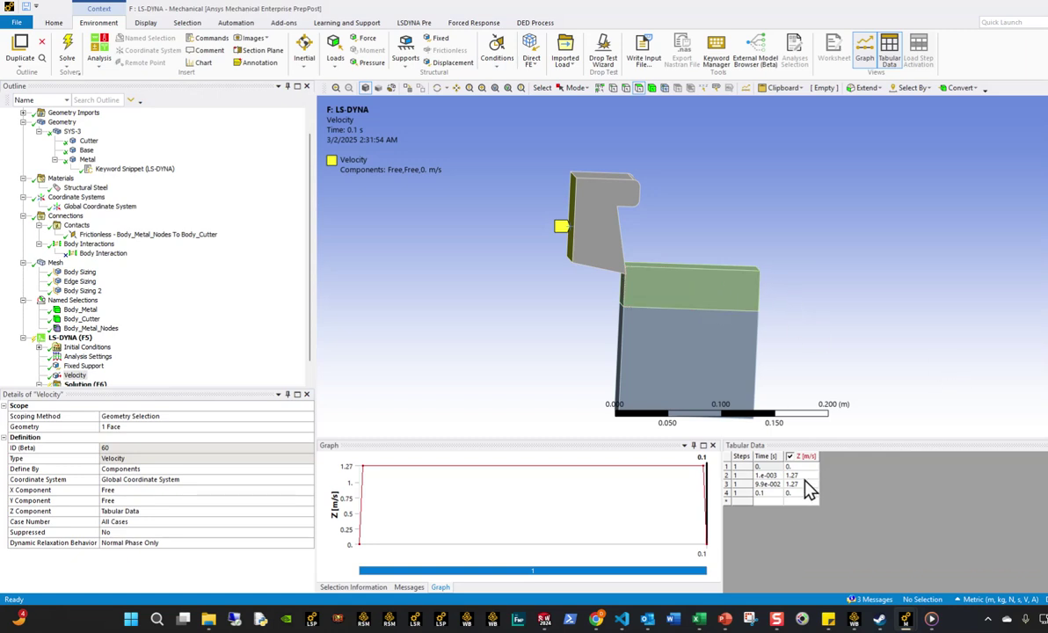
Step: Add an LS-DYNA section to the analysis, scope it to the Metal body and set its method to SPG
{"action": "scroll", "coordinate": [220, 373], "scroll_direction": "down", "scroll_amount": 1}
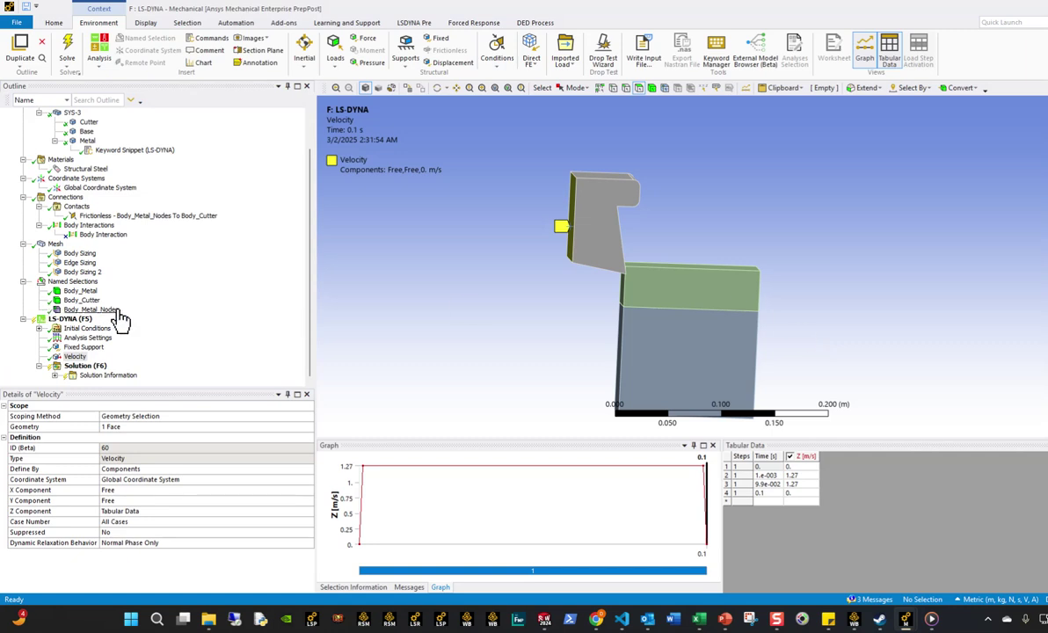
{"action": "left_click", "coordinate": [98, 347]}
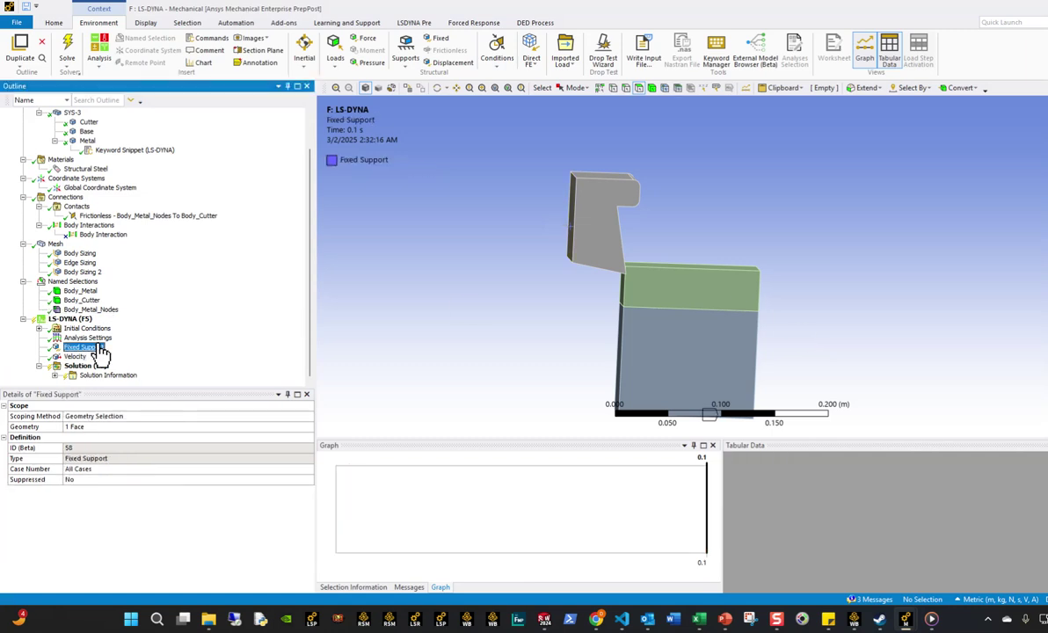
{"action": "left_click", "coordinate": [72, 318]}
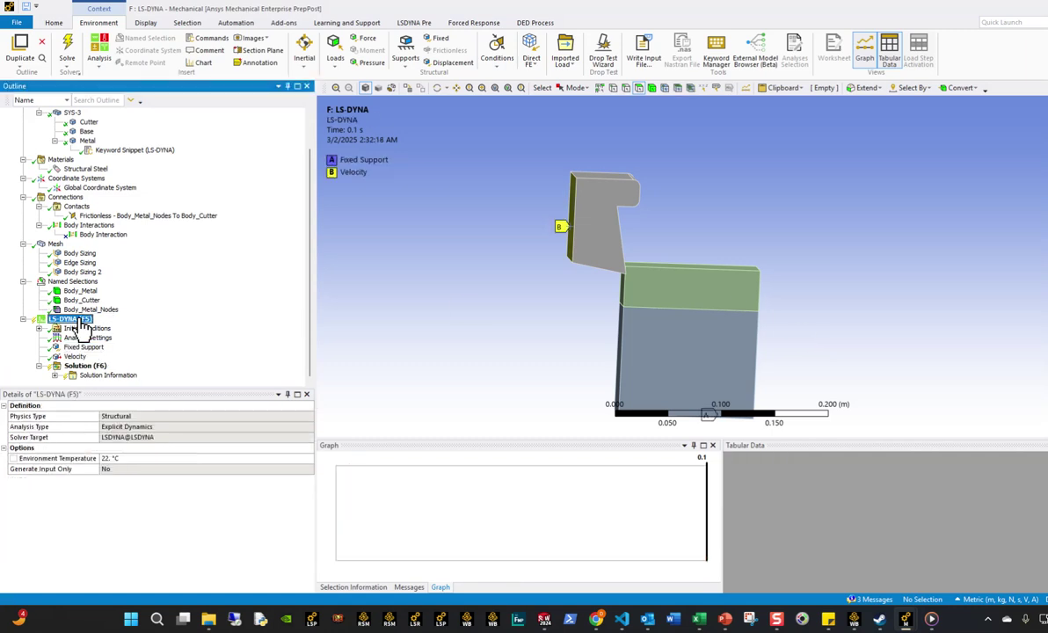
{"action": "left_click", "coordinate": [416, 25]}
{"action": "left_click", "coordinate": [50, 51]}
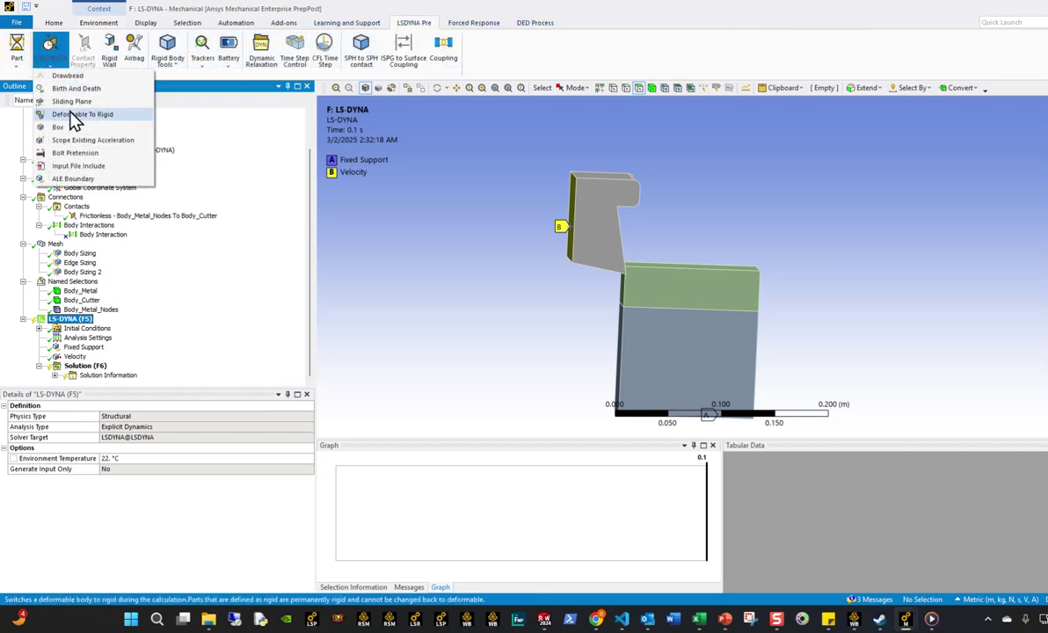
{"action": "left_click", "coordinate": [17, 49]}
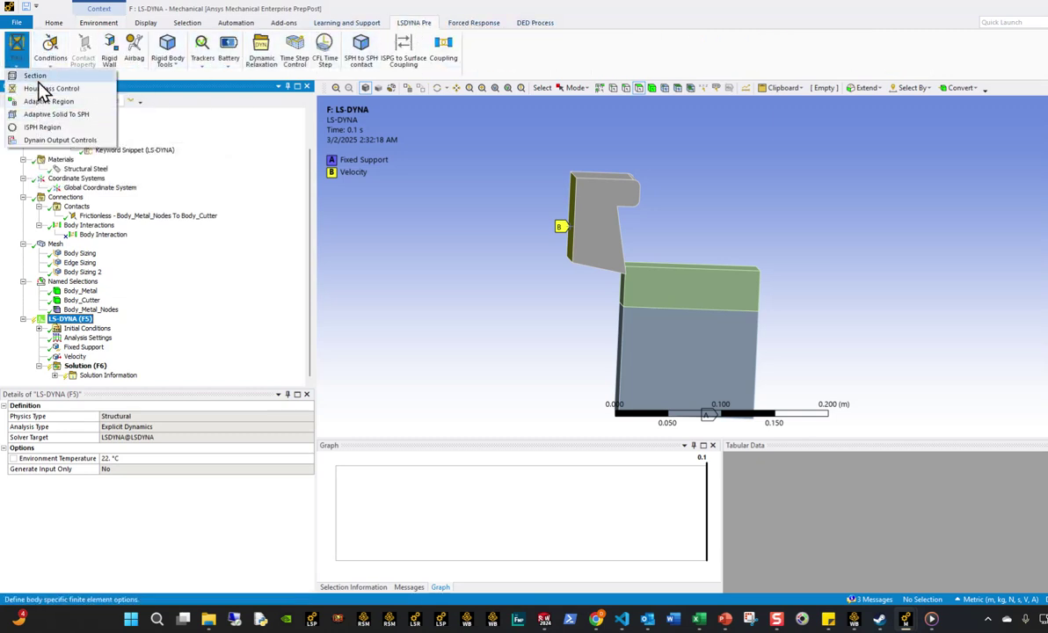
{"action": "left_click", "coordinate": [35, 76]}
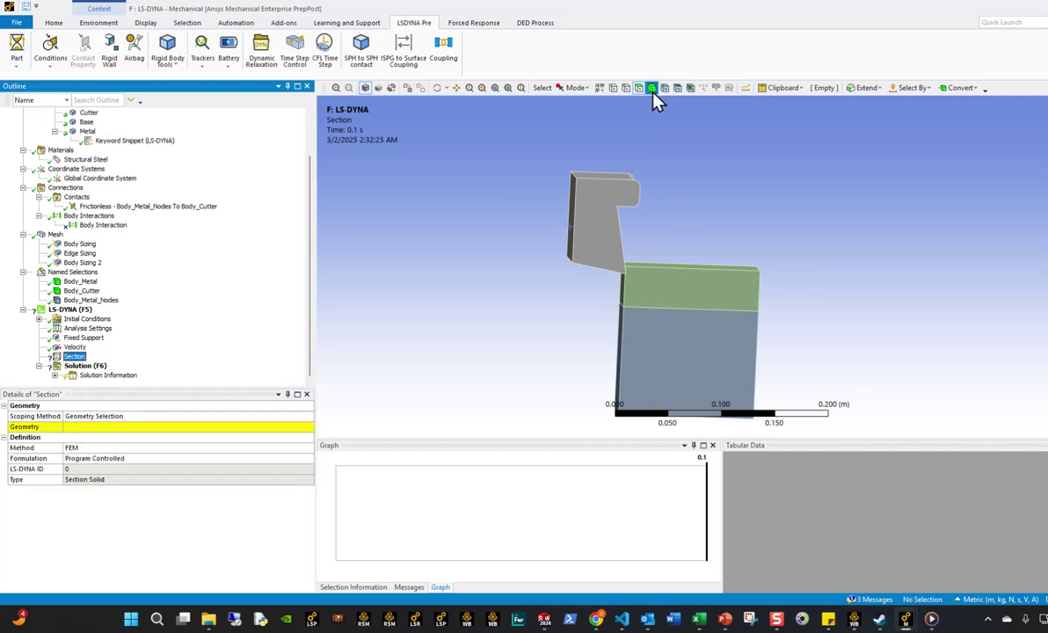
{"action": "left_click", "coordinate": [660, 281]}
{"action": "left_click", "coordinate": [88, 426]}
{"action": "left_click", "coordinate": [118, 426]}
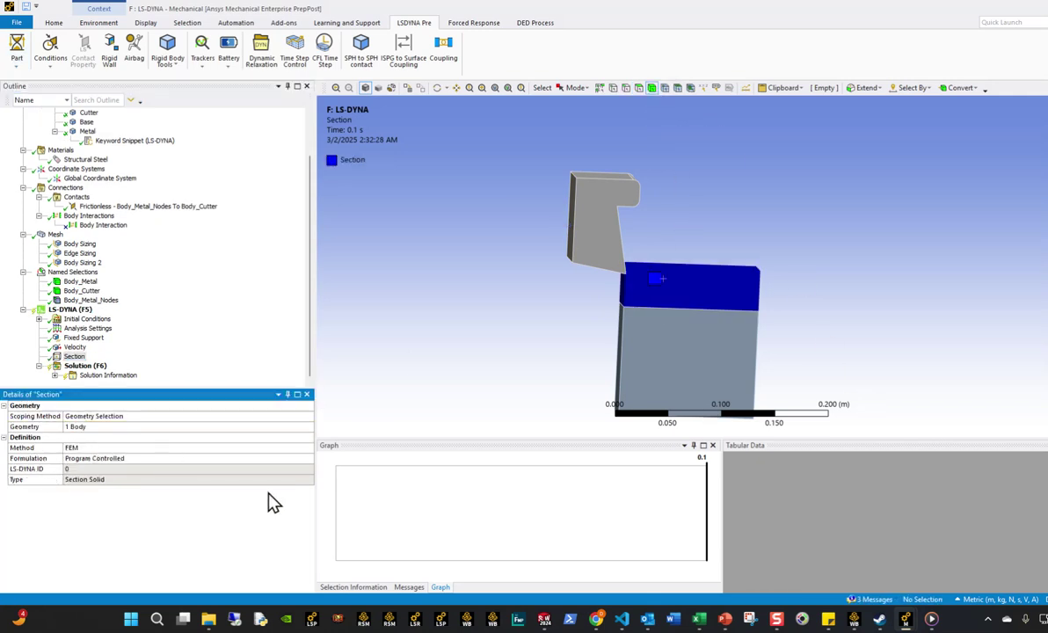
{"action": "left_click", "coordinate": [297, 447]}
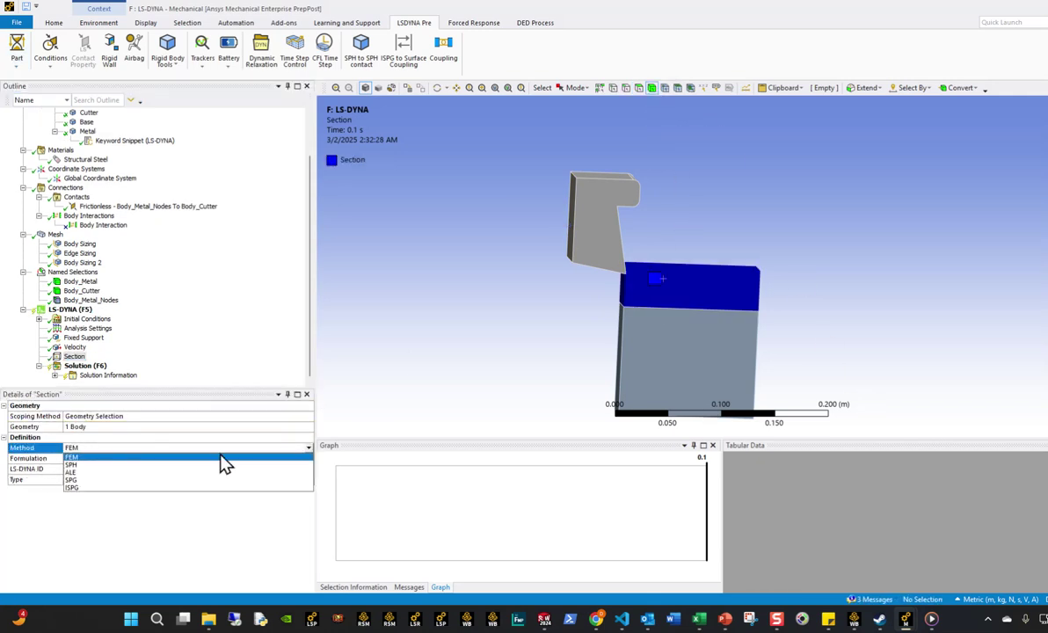
{"action": "left_click", "coordinate": [99, 485]}
Step: Set the SPG section's Dilation X, Y and Z to 1.5
{"action": "scroll", "coordinate": [172, 521], "scroll_direction": "down", "scroll_amount": 2}
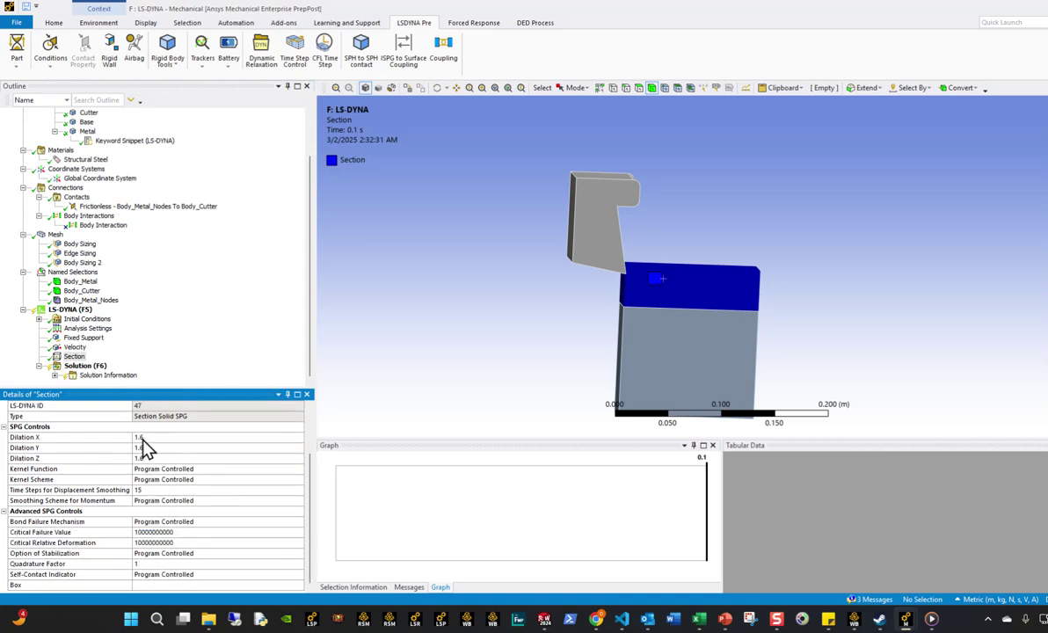
{"action": "left_click", "coordinate": [161, 436]}
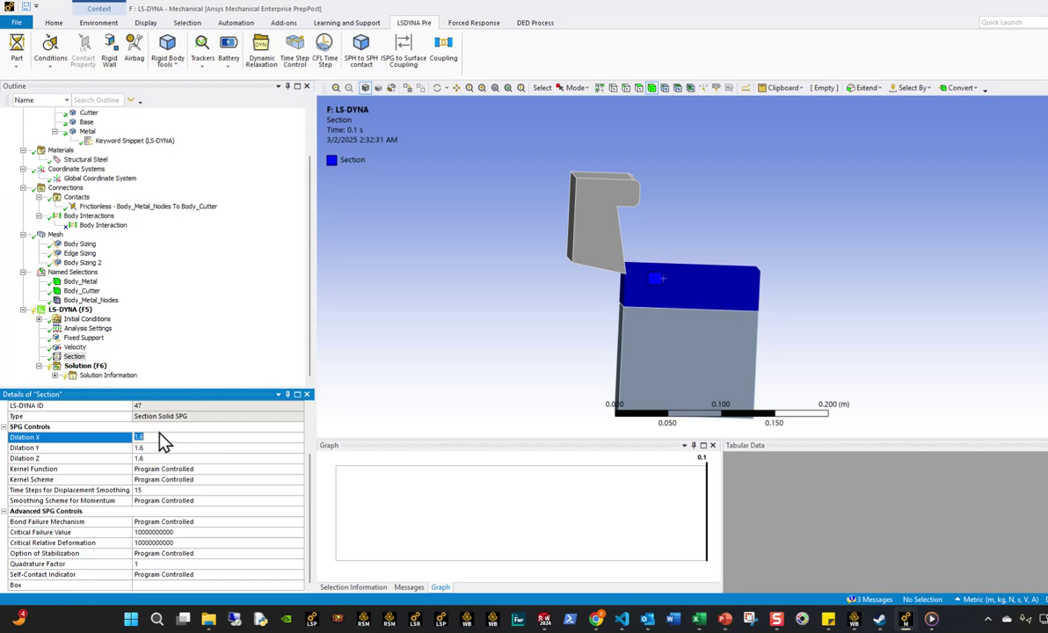
{"action": "key", "text": "Return"}
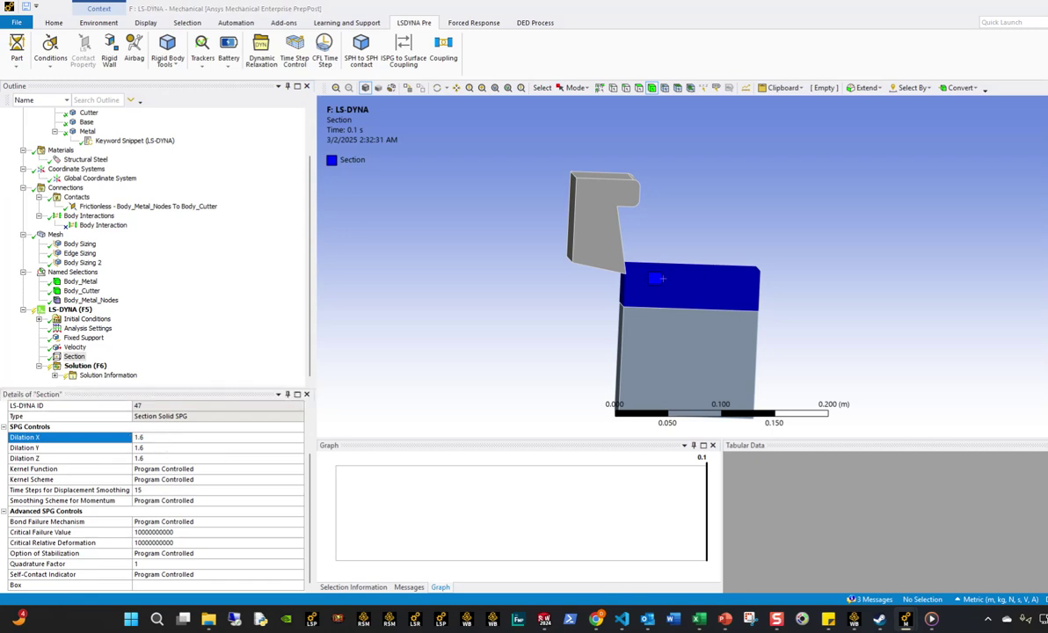
{"action": "left_click", "coordinate": [153, 437]}
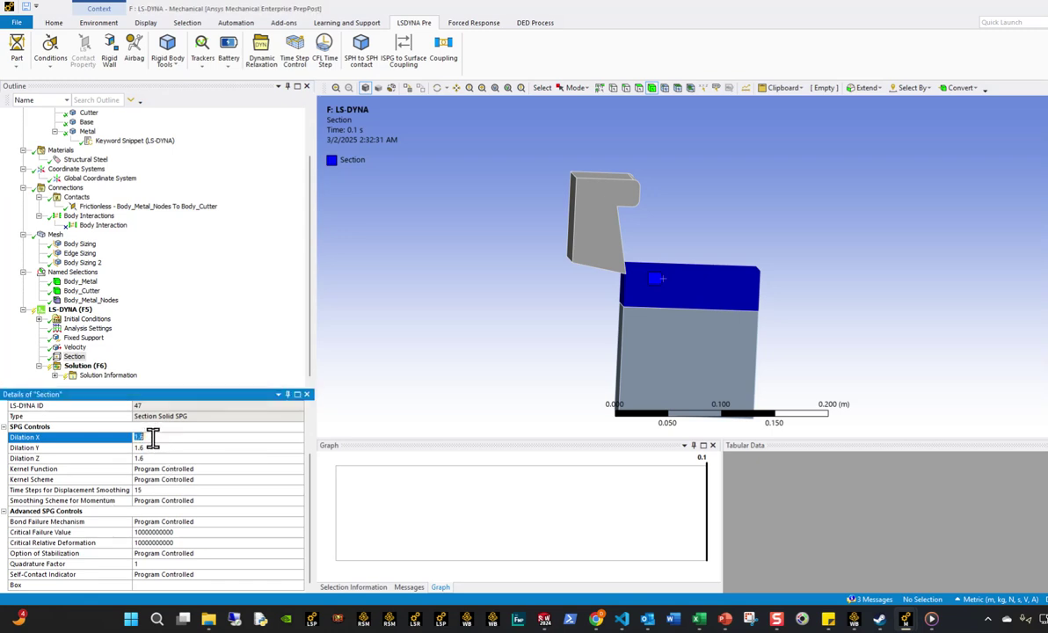
{"action": "scroll", "coordinate": [149, 435], "scroll_direction": "up", "scroll_amount": 2}
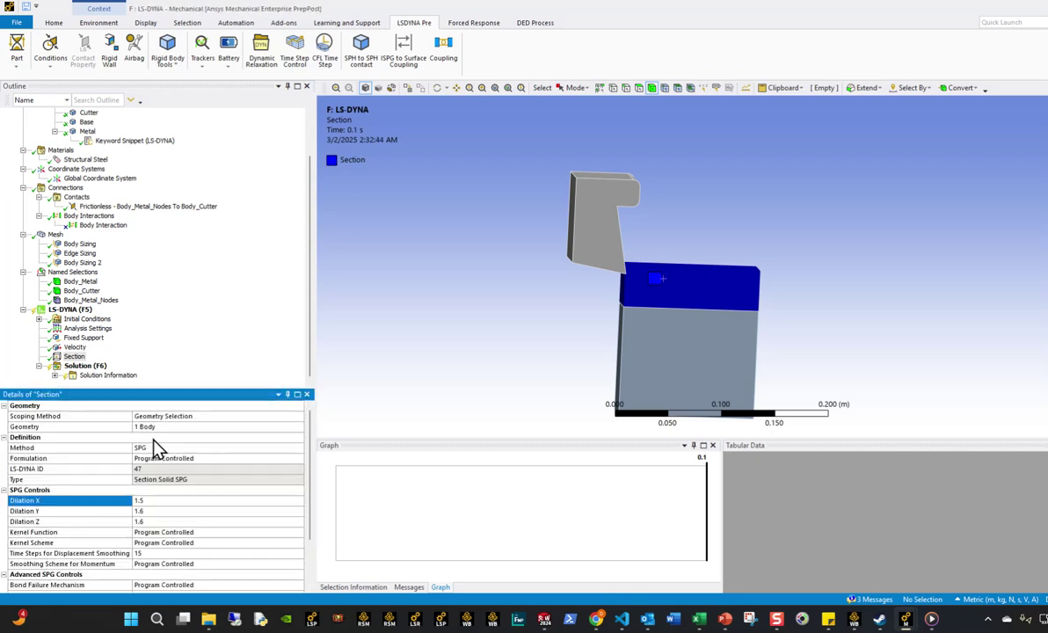
{"action": "type", "text": "1.5"}
{"action": "left_click", "coordinate": [145, 510]}
{"action": "type", "text": "1.5"}
{"action": "left_click", "coordinate": [145, 521]}
{"action": "type", "text": "1.5"}
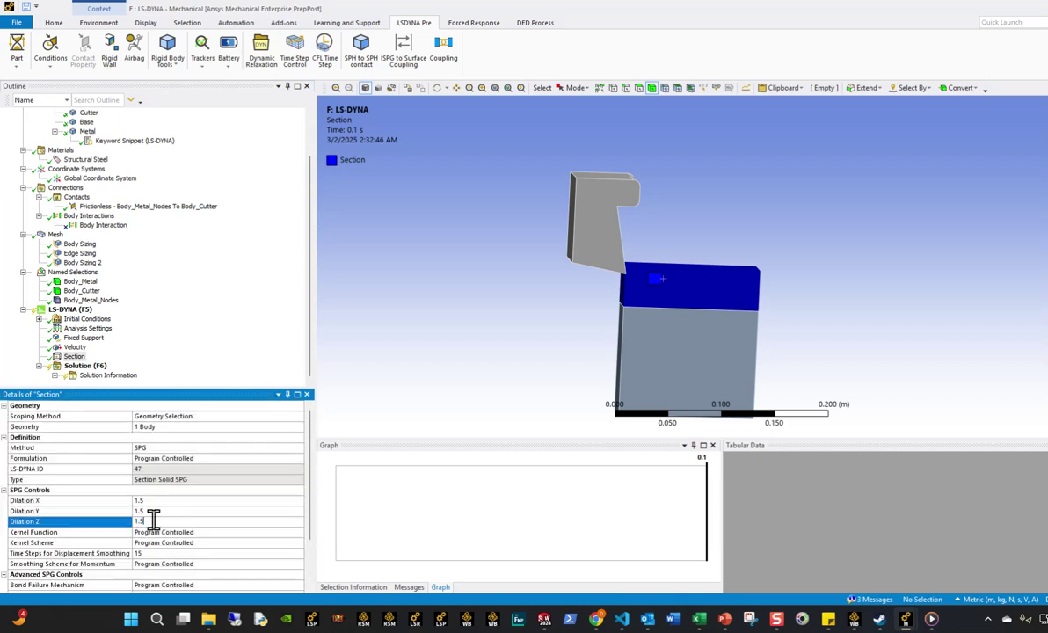
Step: Set the SPG section's kernel function to Cubic and its kernel scheme to Pseudo Lagrangian
{"action": "scroll", "coordinate": [158, 545], "scroll_direction": "down", "scroll_amount": 2}
{"action": "scroll", "coordinate": [194, 509], "scroll_direction": "up", "scroll_amount": 2}
{"action": "left_click", "coordinate": [288, 478]}
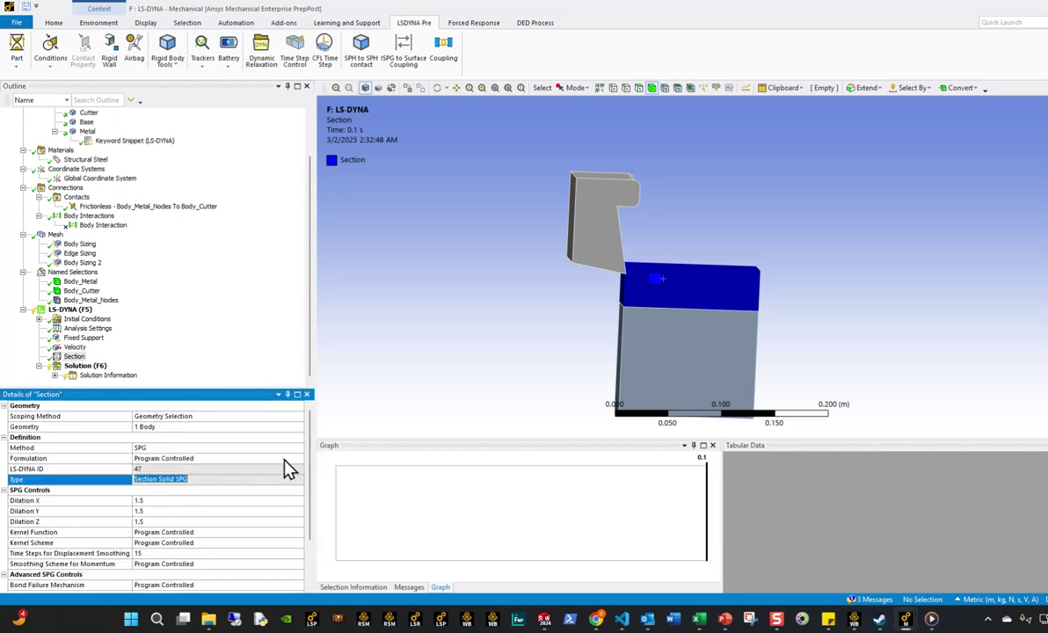
{"action": "scroll", "coordinate": [281, 538], "scroll_direction": "down", "scroll_amount": 2}
{"action": "left_click", "coordinate": [297, 522]}
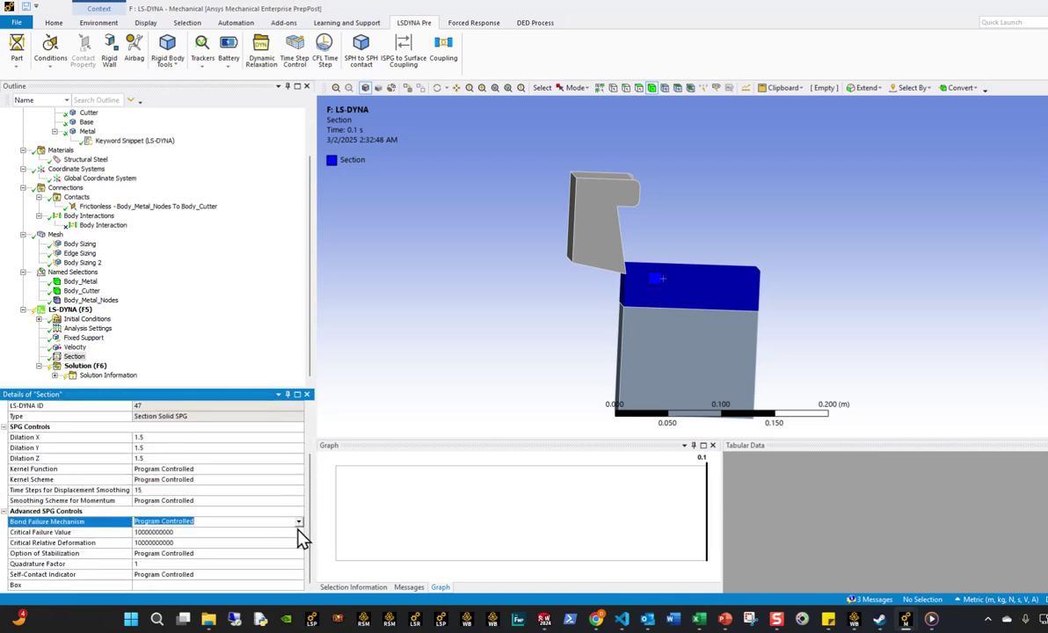
{"action": "left_click", "coordinate": [299, 474]}
{"action": "left_click", "coordinate": [299, 474]}
{"action": "left_click", "coordinate": [175, 495]}
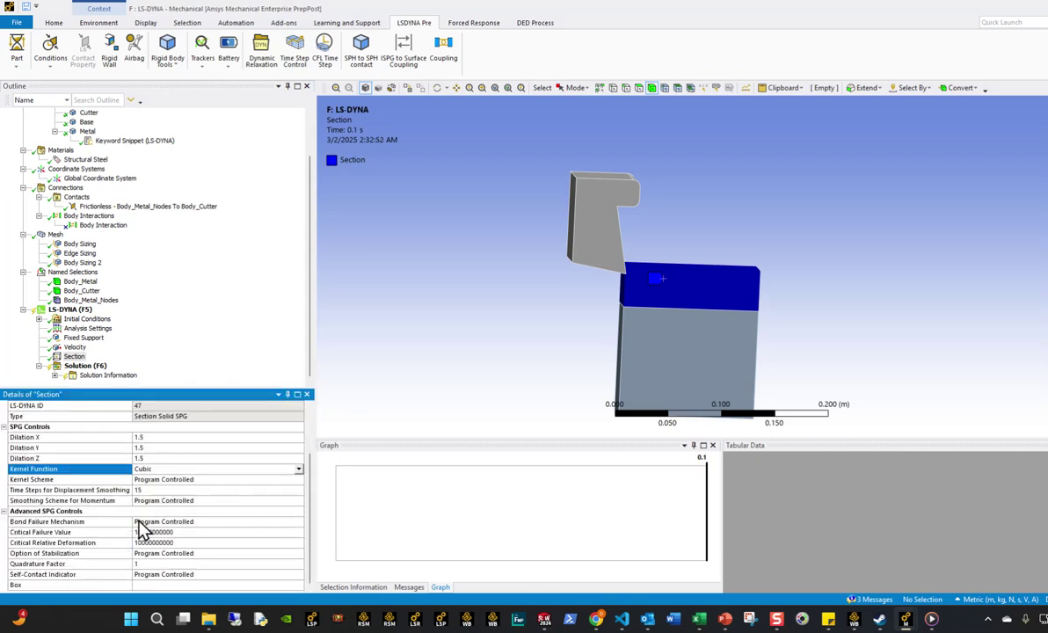
{"action": "left_click", "coordinate": [195, 486]}
{"action": "left_click", "coordinate": [299, 479]}
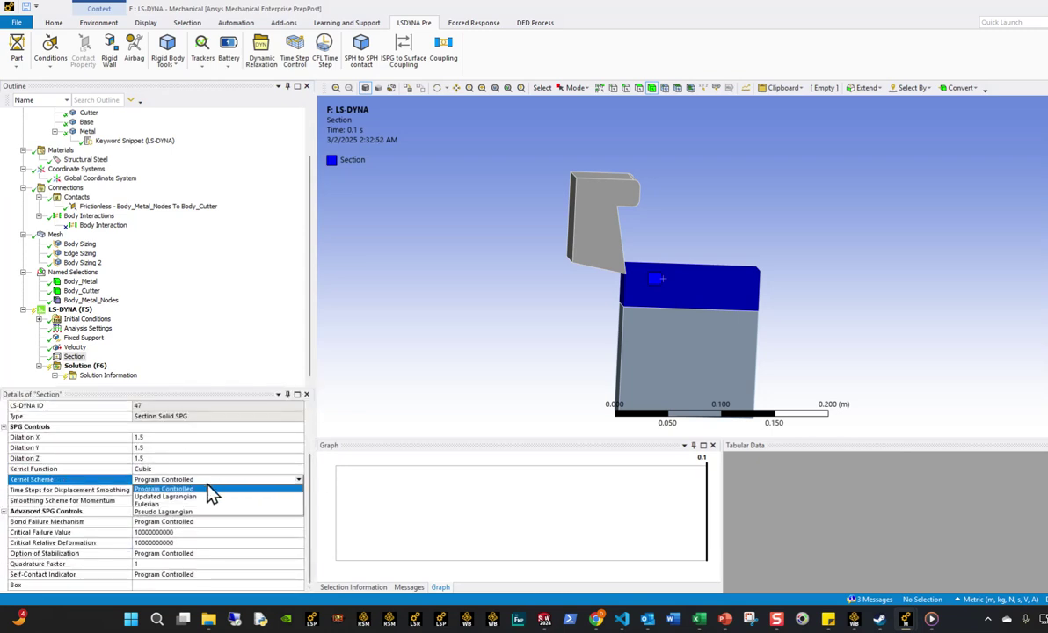
{"action": "left_click", "coordinate": [194, 511]}
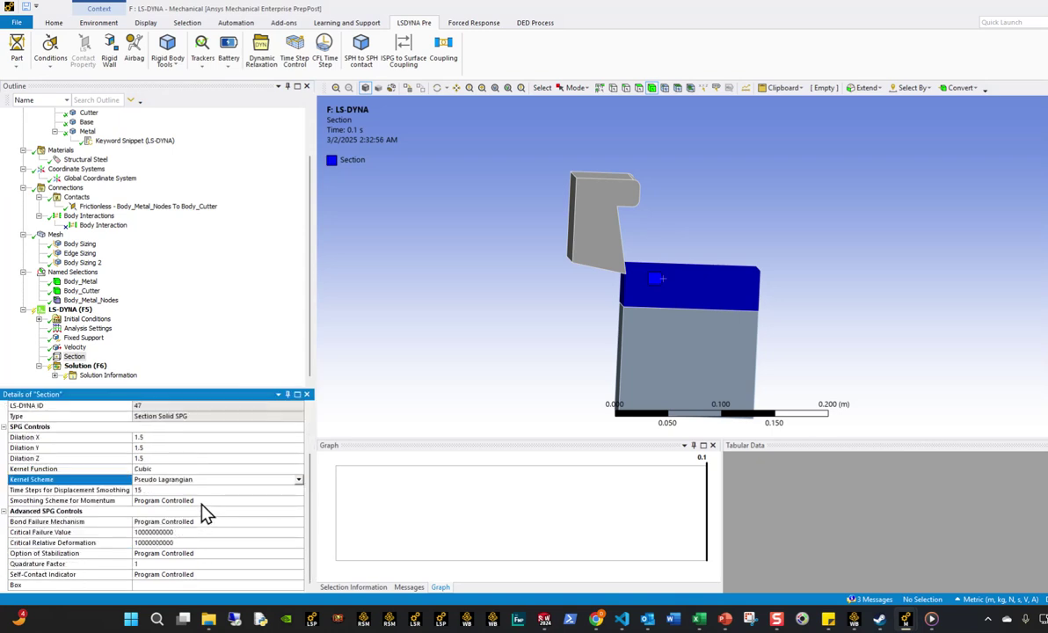
Step: Set the SPG section's time steps for displacement smoothing to 30
{"action": "left_click", "coordinate": [147, 491]}
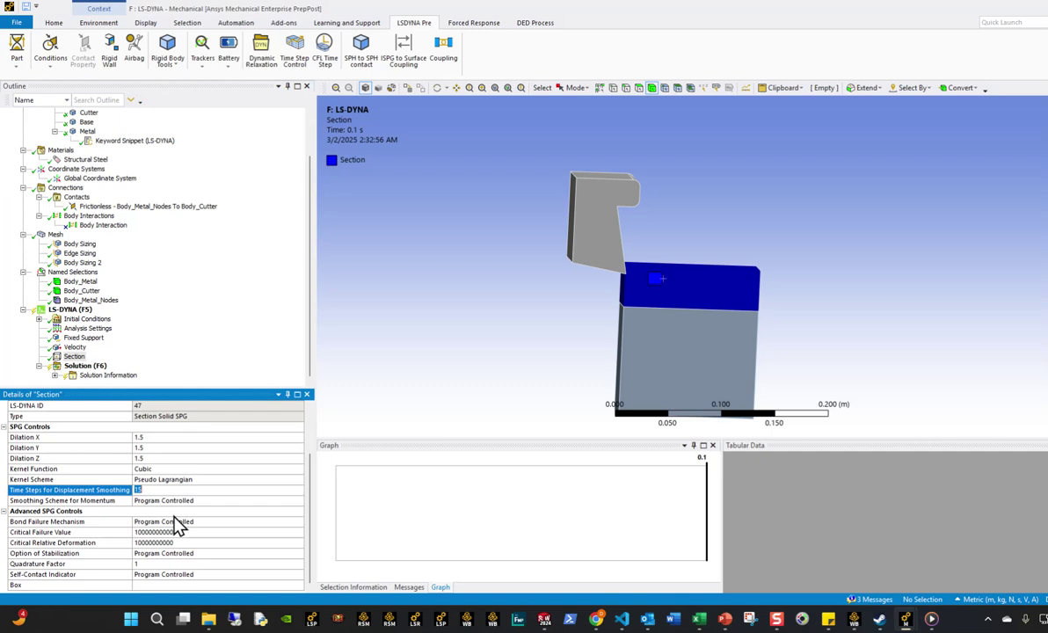
{"action": "type", "text": "30"}
{"action": "key", "text": "Return"}
Step: Set the section's bond failure mechanism to Effective Plastic Strain with a critical failure value of 0.4
{"action": "left_click", "coordinate": [298, 522]}
{"action": "left_click", "coordinate": [299, 522]}
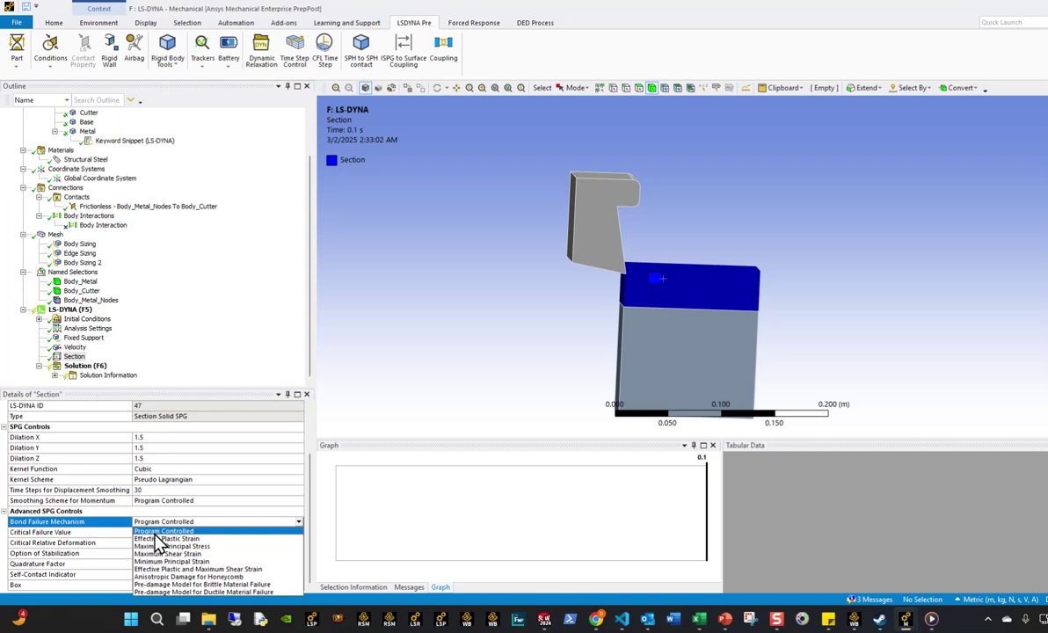
{"action": "left_click", "coordinate": [163, 535]}
{"action": "left_click", "coordinate": [163, 532]}
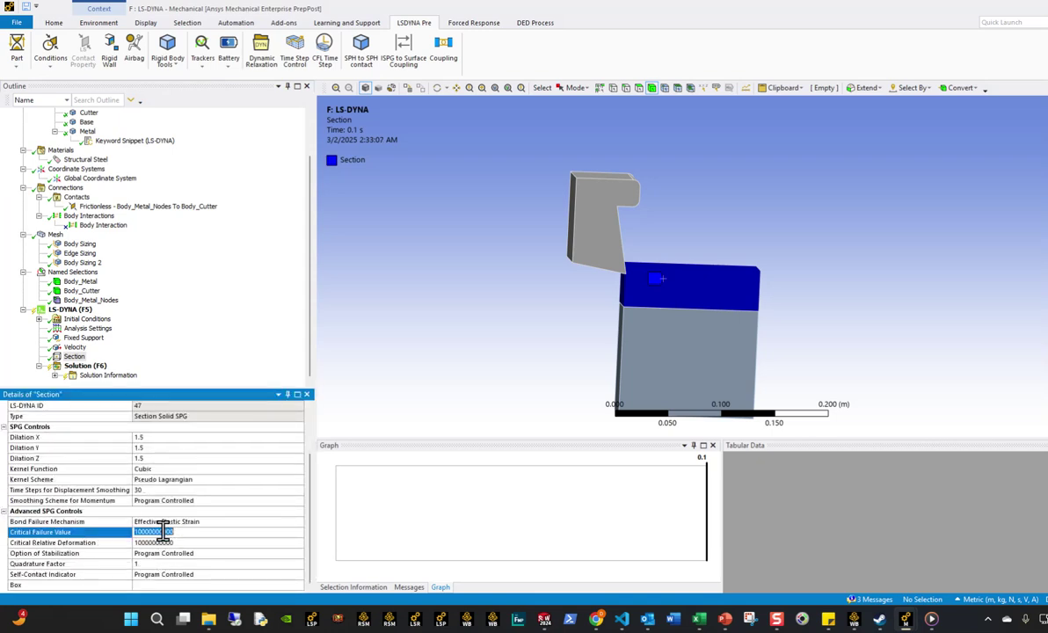
{"action": "scroll", "coordinate": [167, 532], "scroll_direction": "up", "scroll_amount": 2}
{"action": "scroll", "coordinate": [165, 532], "scroll_direction": "down", "scroll_amount": 2}
{"action": "type", "text": "0.4"}
{"action": "key", "text": "Return"}
Step: Set the section's stabilization option to Simplified Fluid Particle Approximation and its self-contact indicator to No
{"action": "left_click", "coordinate": [162, 553]}
{"action": "left_click", "coordinate": [299, 553]}
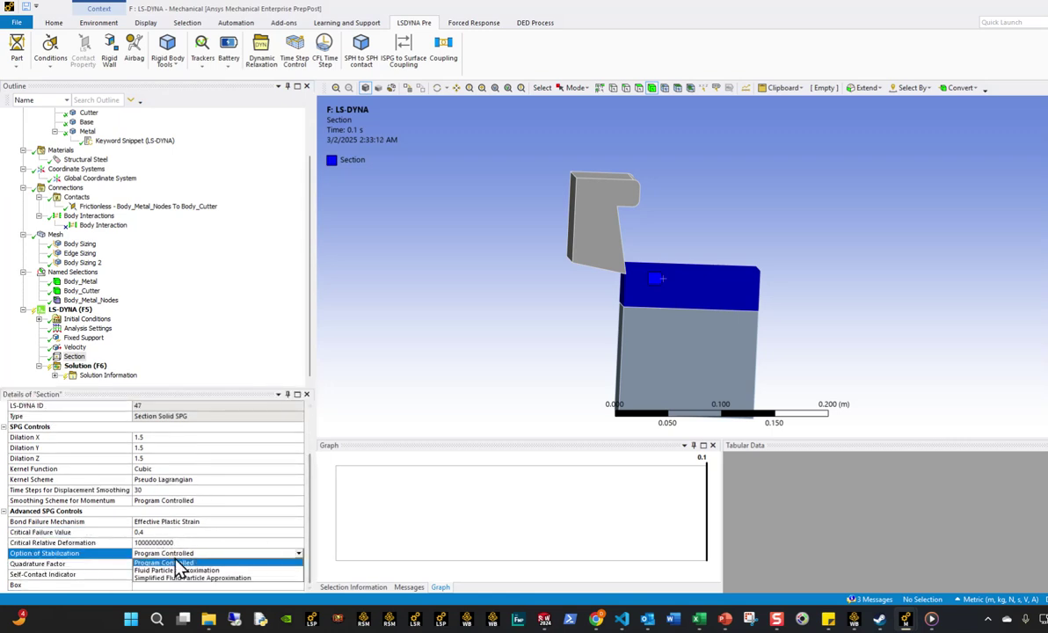
{"action": "left_click", "coordinate": [186, 577]}
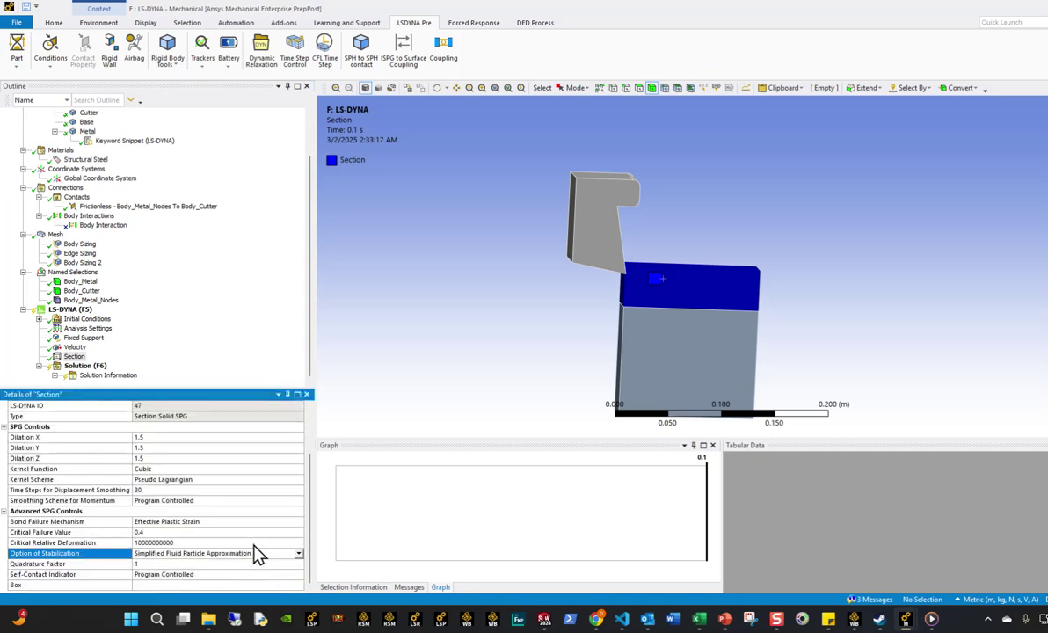
{"action": "left_click", "coordinate": [189, 574]}
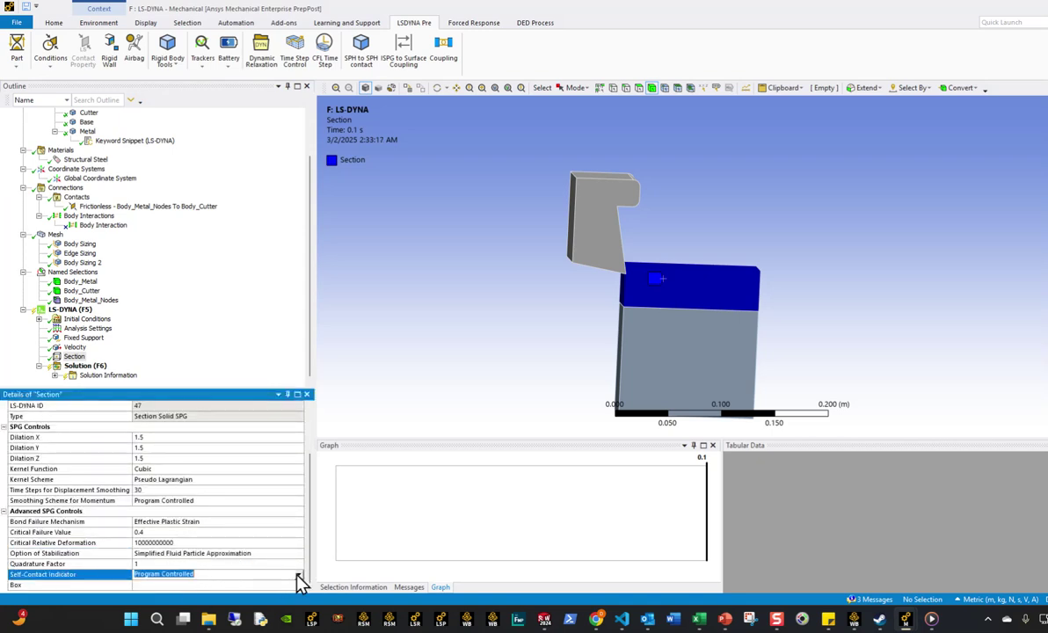
{"action": "left_click", "coordinate": [298, 574]}
{"action": "left_click", "coordinate": [159, 599]}
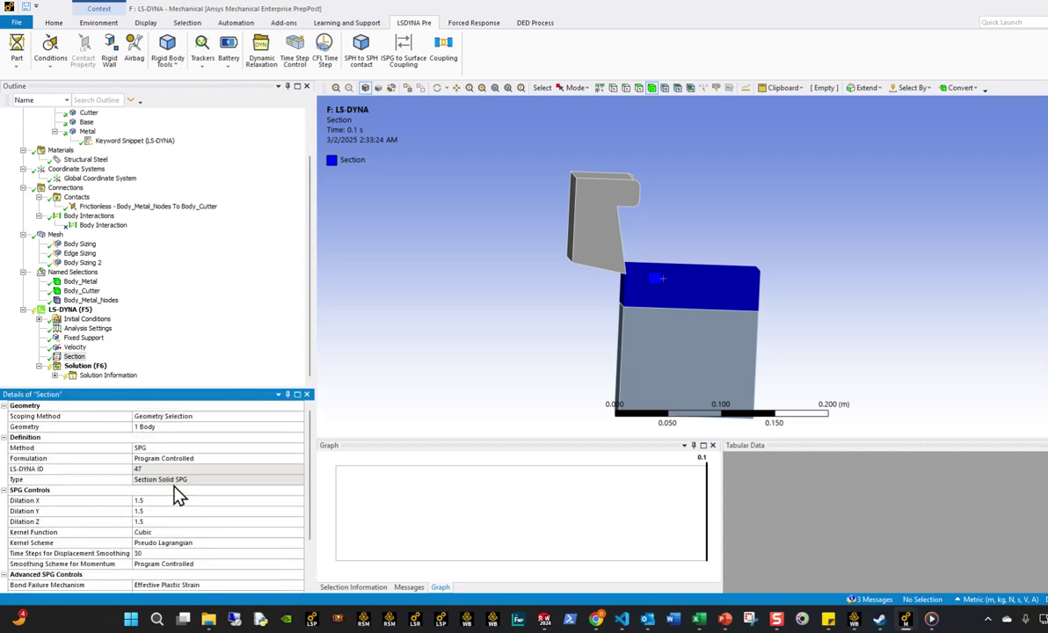
{"action": "scroll", "coordinate": [195, 513], "scroll_direction": "down", "scroll_amount": 2}
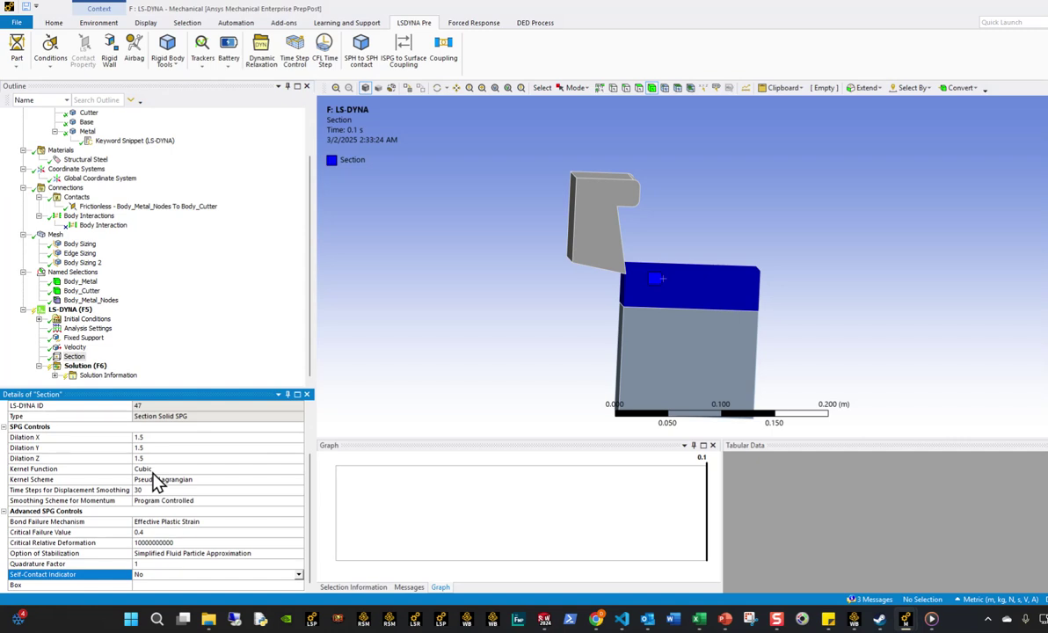
Step: In the analysis settings' advanced options, set the default solver controls cards to Omit
{"action": "left_click", "coordinate": [88, 329]}
{"action": "scroll", "coordinate": [163, 541], "scroll_direction": "down", "scroll_amount": 5}
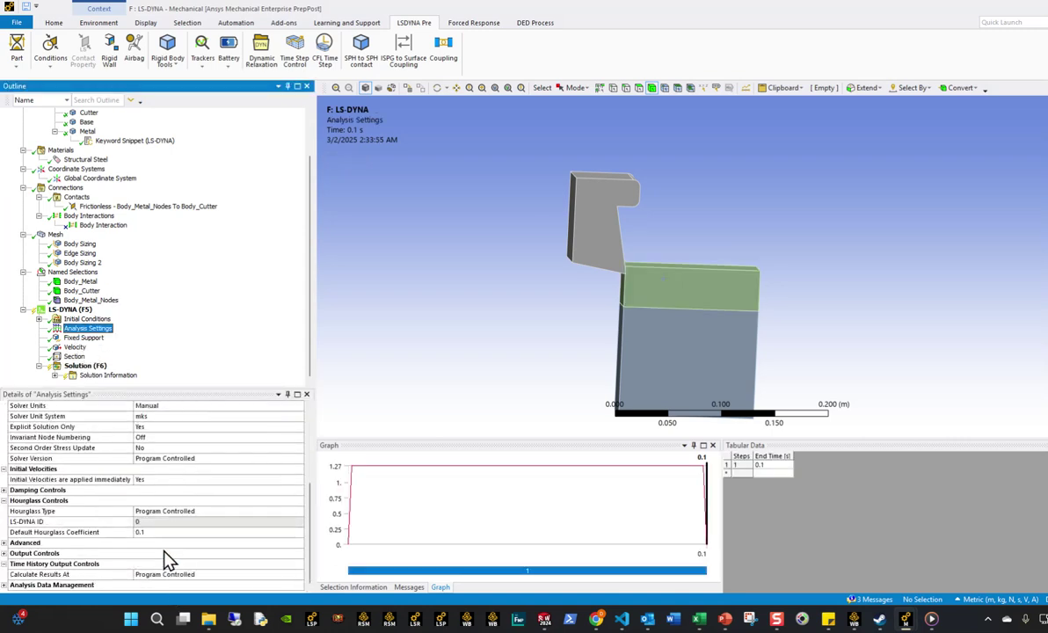
{"action": "left_click", "coordinate": [5, 542]}
{"action": "scroll", "coordinate": [117, 519], "scroll_direction": "down", "scroll_amount": 2}
{"action": "left_click", "coordinate": [219, 511]}
{"action": "left_click", "coordinate": [298, 512]}
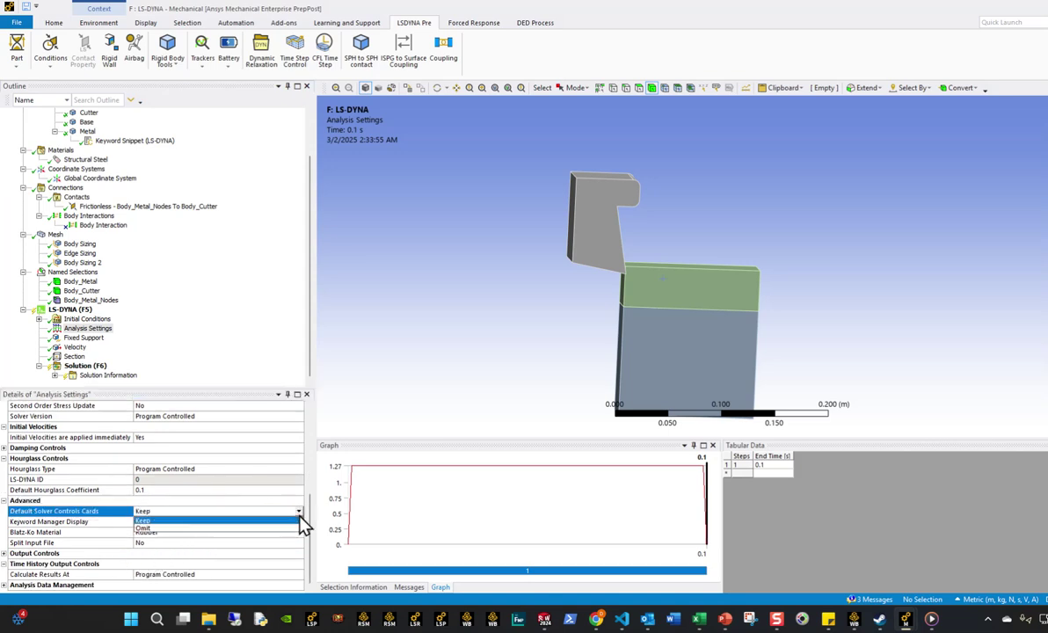
{"action": "left_click", "coordinate": [154, 532]}
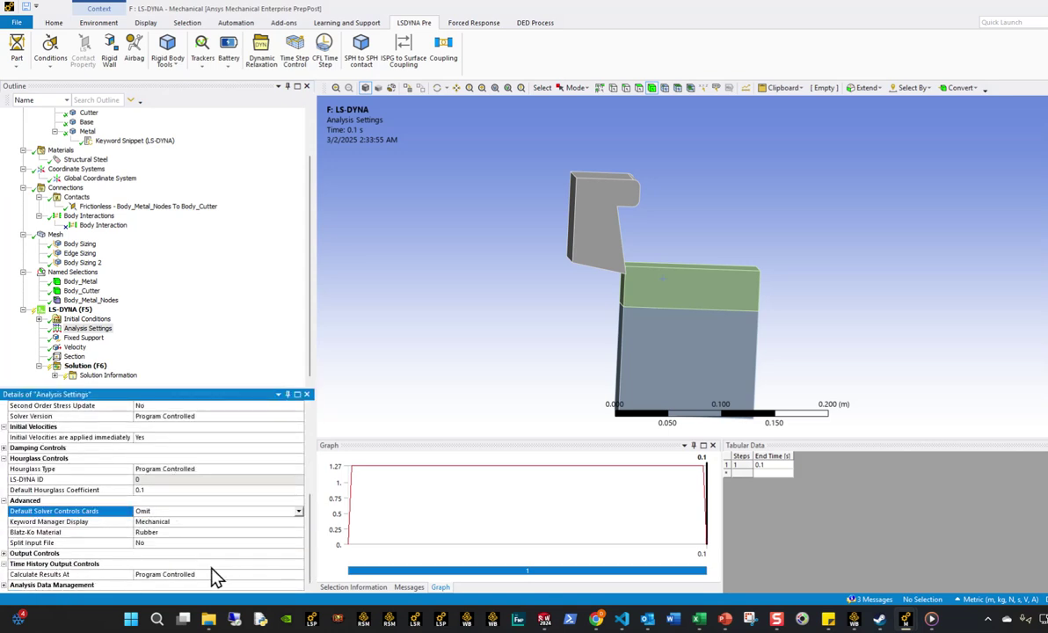
Step: Set the analysis settings' time history output to calculate results Never
{"action": "left_click", "coordinate": [4, 585]}
{"action": "scroll", "coordinate": [137, 528], "scroll_direction": "down", "scroll_amount": 1}
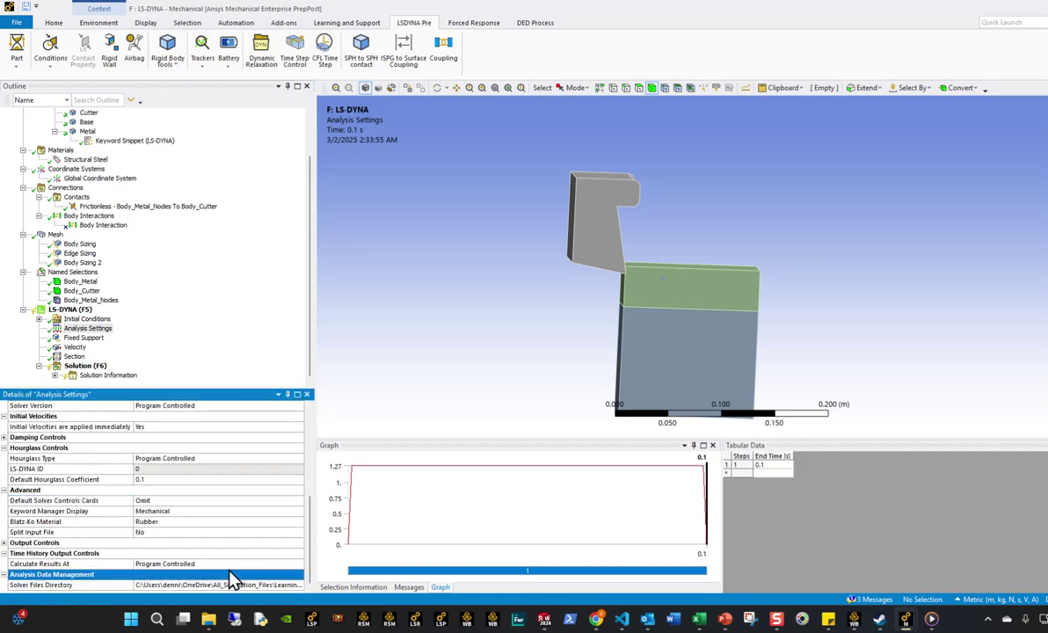
{"action": "left_click", "coordinate": [274, 563]}
{"action": "left_click", "coordinate": [275, 564]}
{"action": "left_click", "coordinate": [159, 595]}
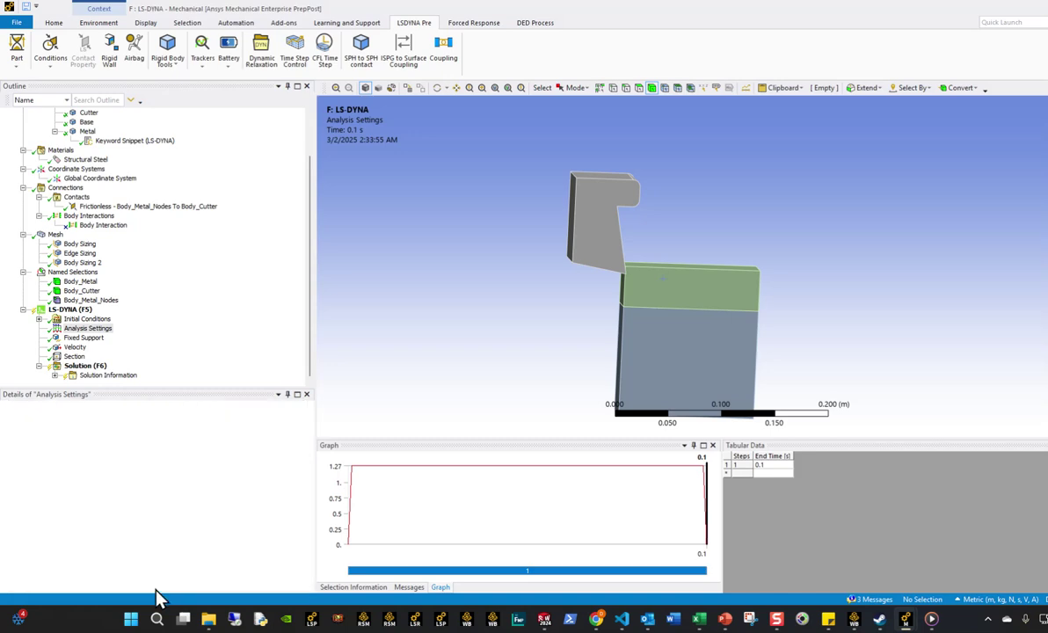
Step: Insert two LS-DYNA keyword snippets under the LS-DYNA analysis
{"action": "left_click", "coordinate": [70, 309]}
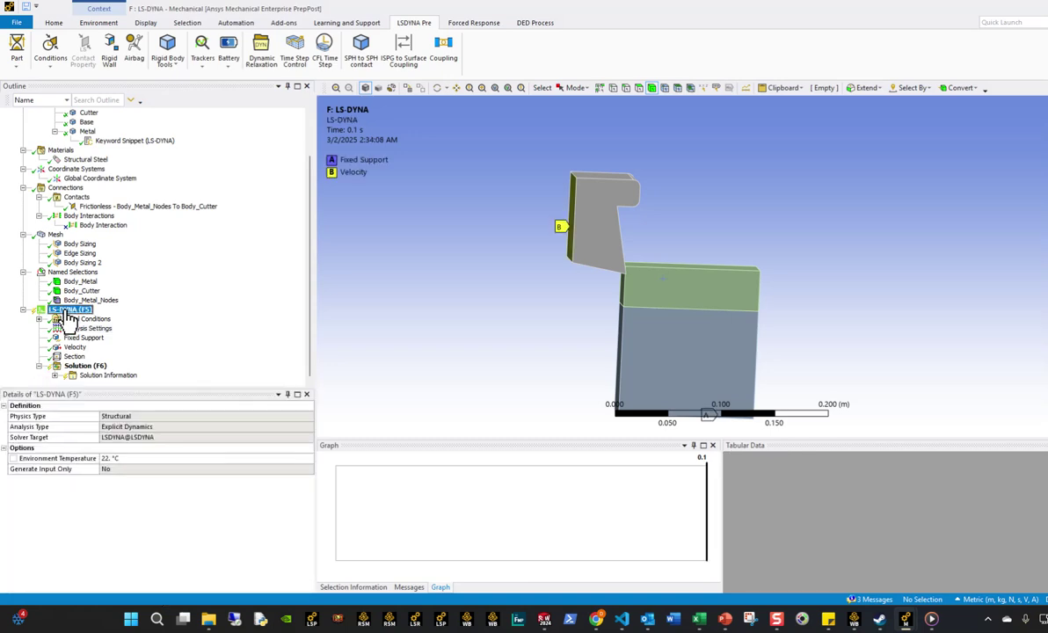
{"action": "right_click", "coordinate": [71, 309]}
{"action": "mouse_move", "coordinate": [131, 315]}
{"action": "left_click", "coordinate": [243, 280]}
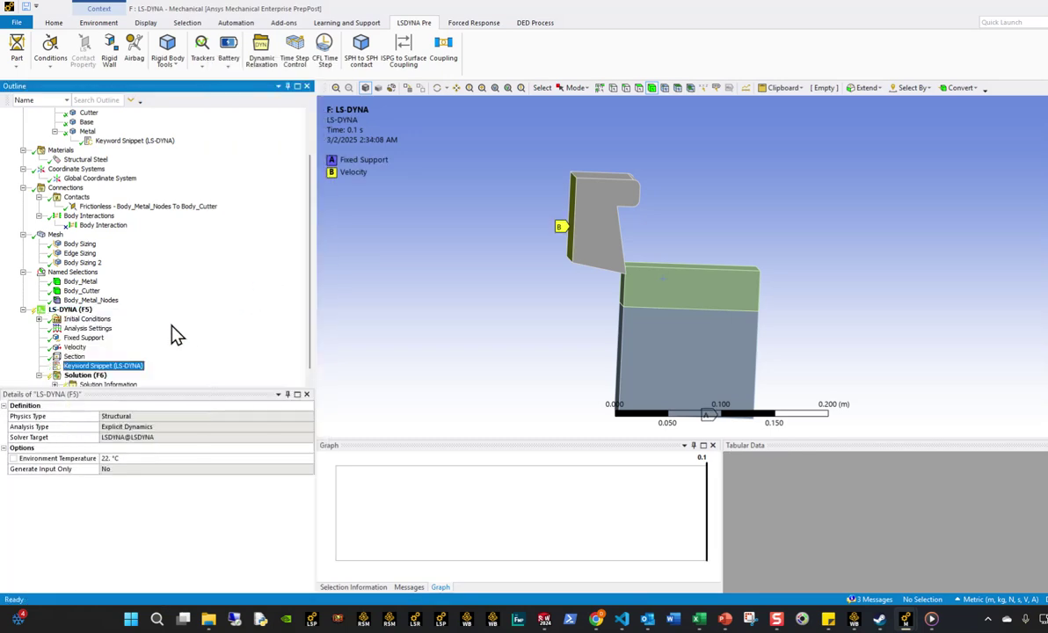
{"action": "right_click", "coordinate": [87, 310]}
{"action": "mouse_move", "coordinate": [132, 316]}
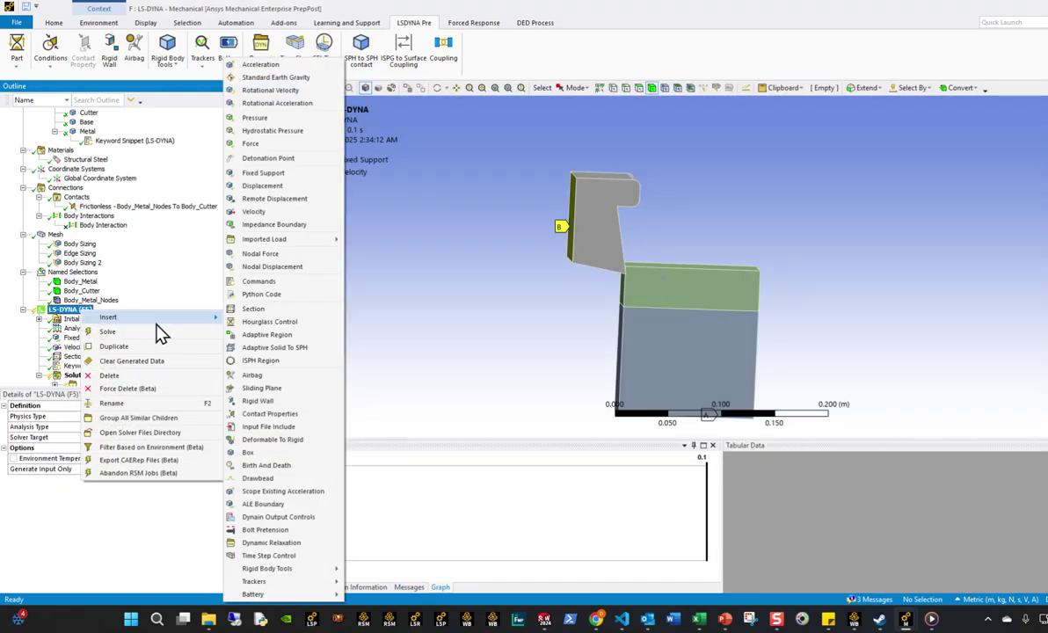
{"action": "left_click", "coordinate": [258, 283]}
Step: Rename the two new keyword snippets as Default_Control and Default_Database
{"action": "left_click", "coordinate": [104, 365]}
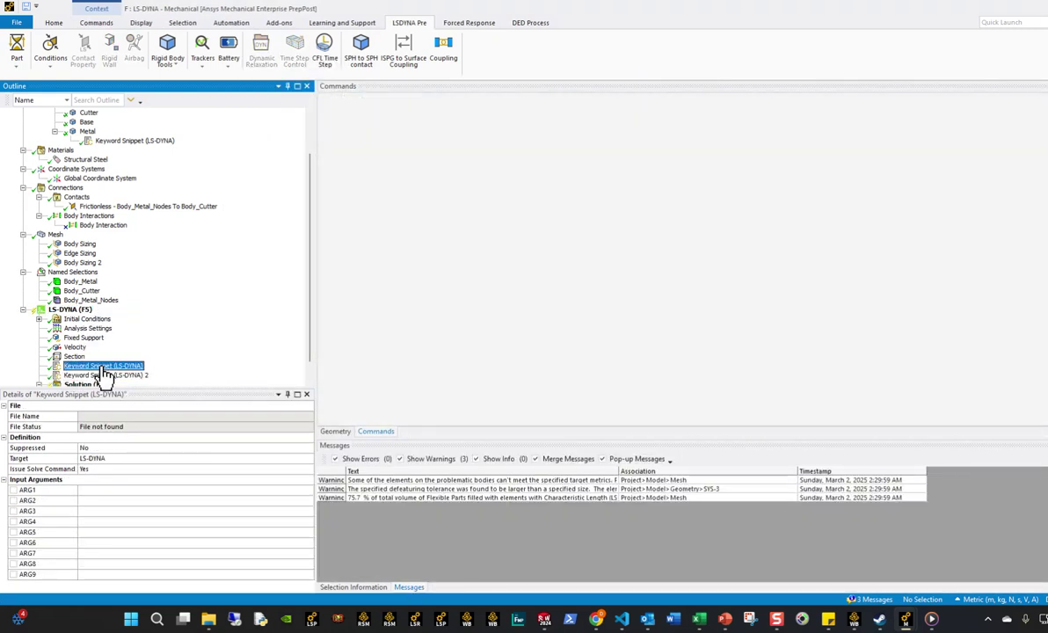
{"action": "left_click", "coordinate": [104, 366]}
{"action": "type", "text": "Default_Control"}
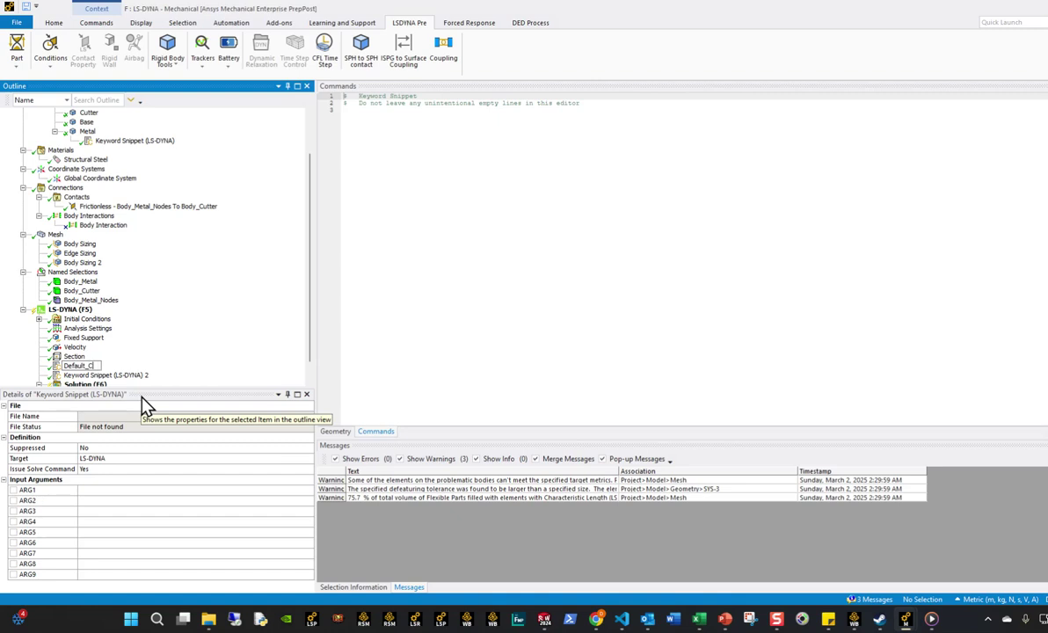
{"action": "key", "text": "Return"}
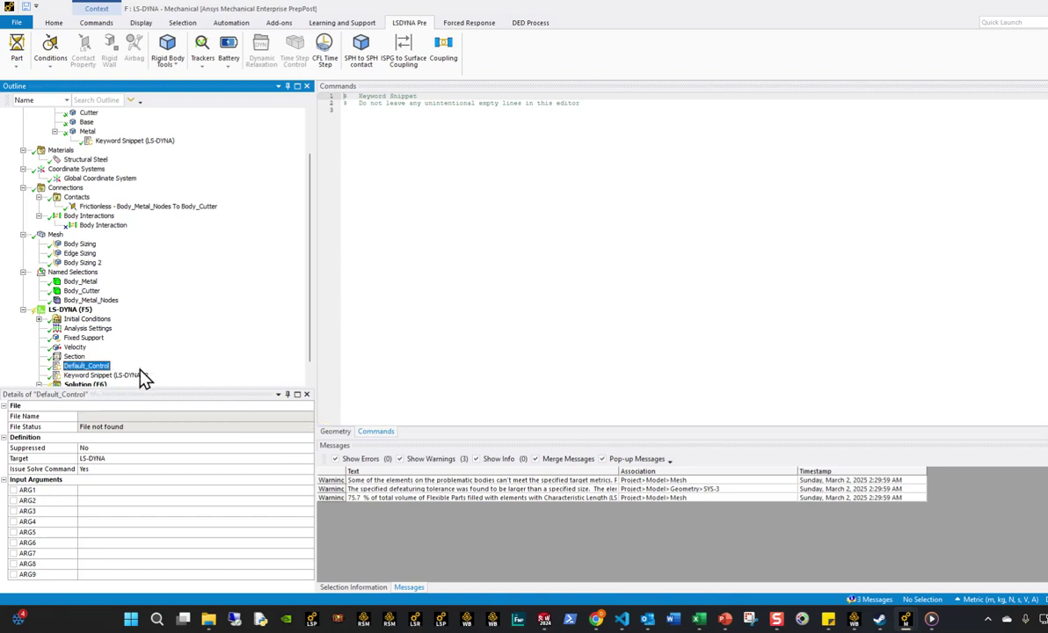
{"action": "left_click", "coordinate": [141, 375]}
{"action": "left_click", "coordinate": [140, 375]}
{"action": "type", "text": "Default_Dat"}
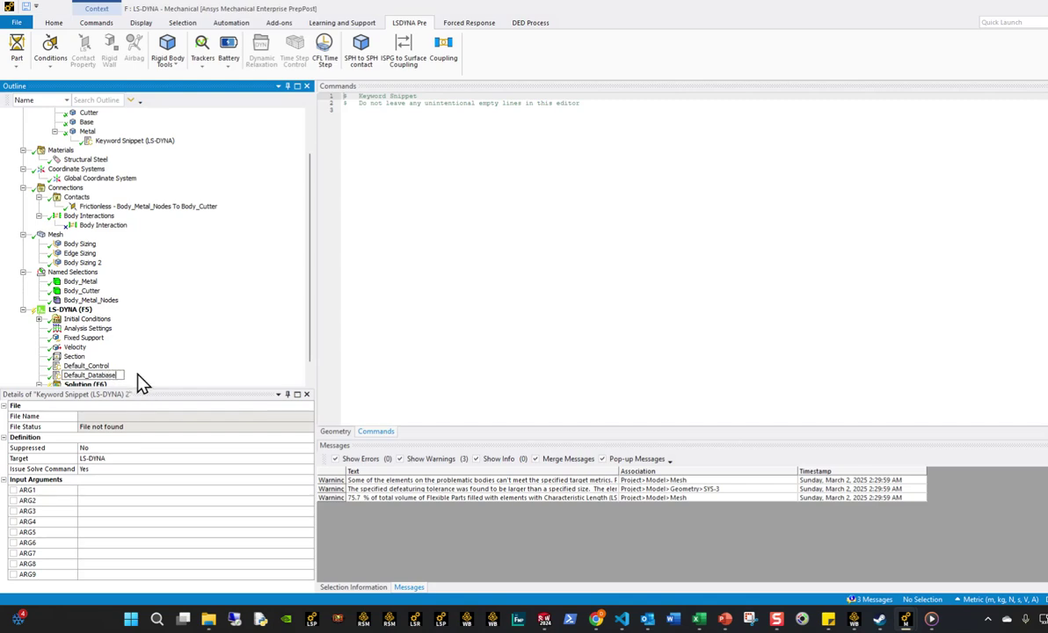
{"action": "type", "text": "abase"}
{"action": "key", "text": "Return"}
Step: Switch to Visual Studio Code and view the Default_Control.k and Default_Database.k keyword files
{"action": "left_click", "coordinate": [621, 618]}
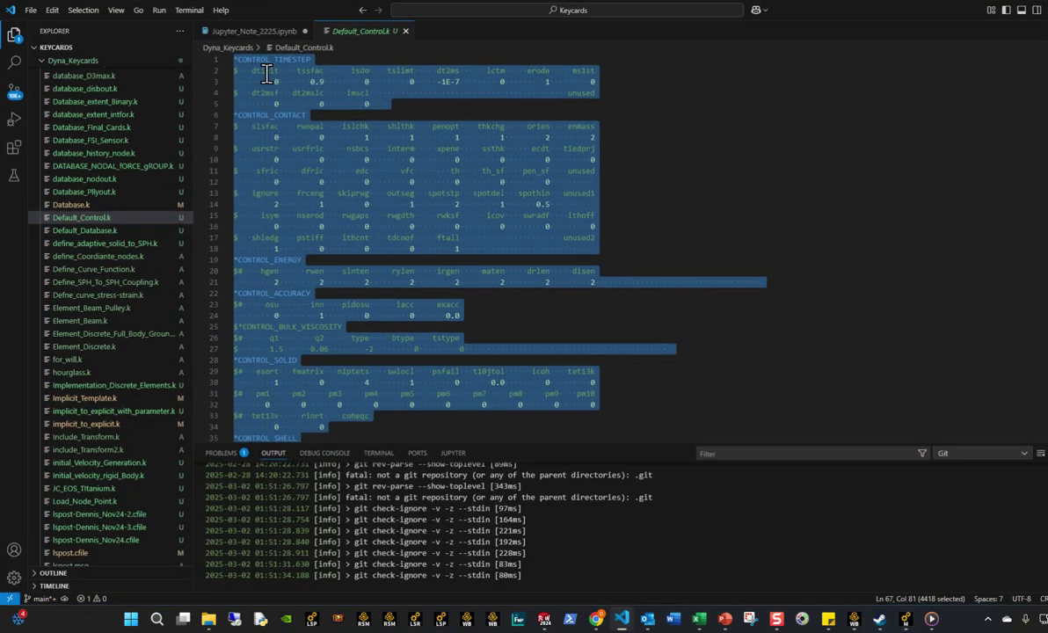
{"action": "left_click", "coordinate": [95, 219]}
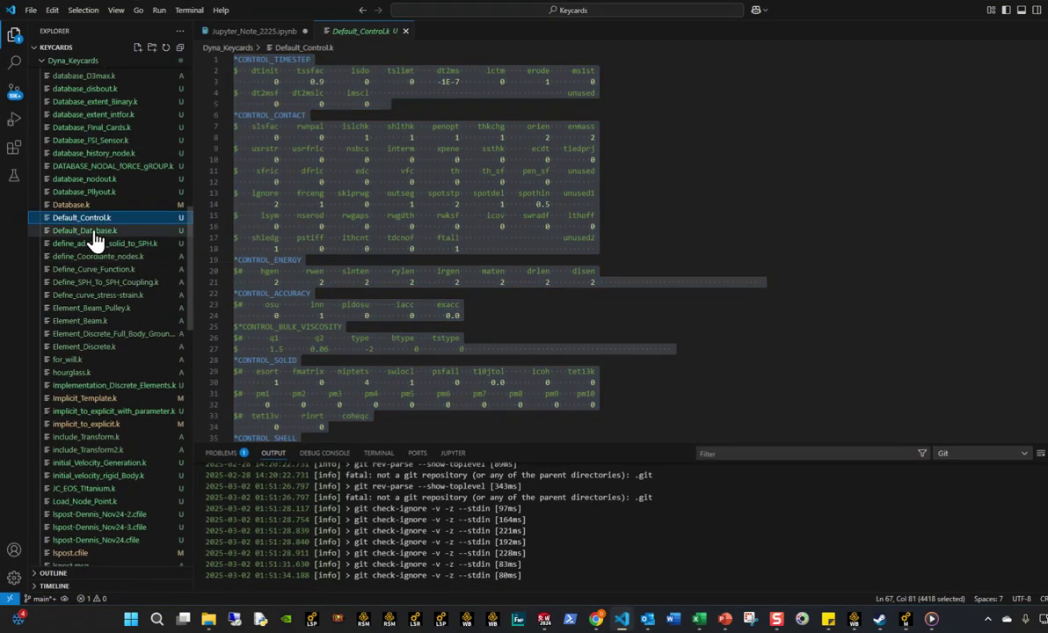
{"action": "left_click", "coordinate": [93, 232]}
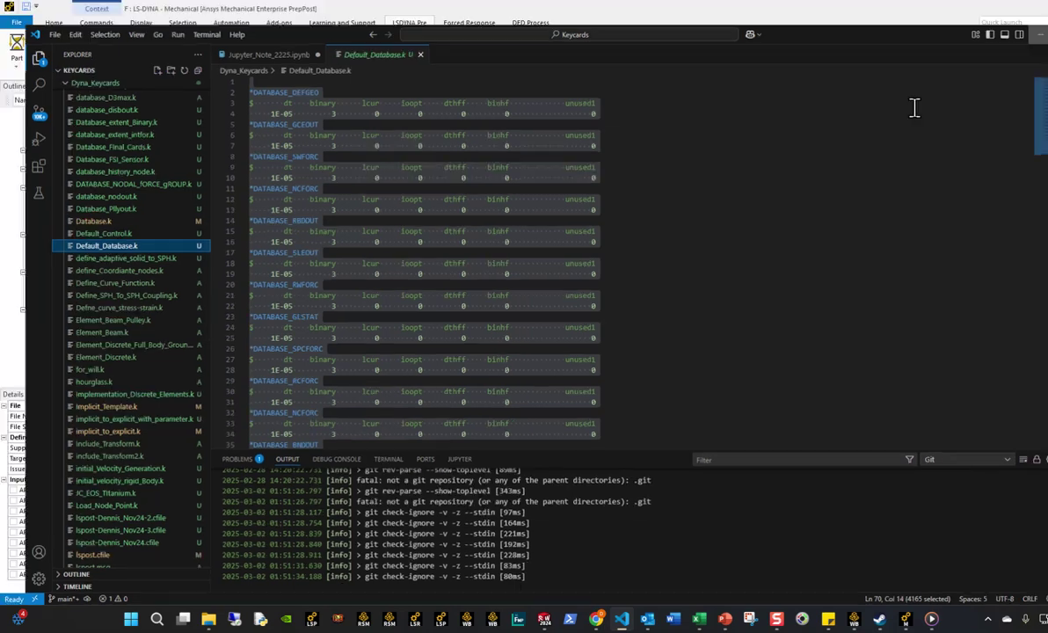
Step: Back in Ansys Mechanical, paste the database cards into the Default_Database snippet and the control cards into the Default_Control snippet
{"action": "left_click", "coordinate": [905, 618]}
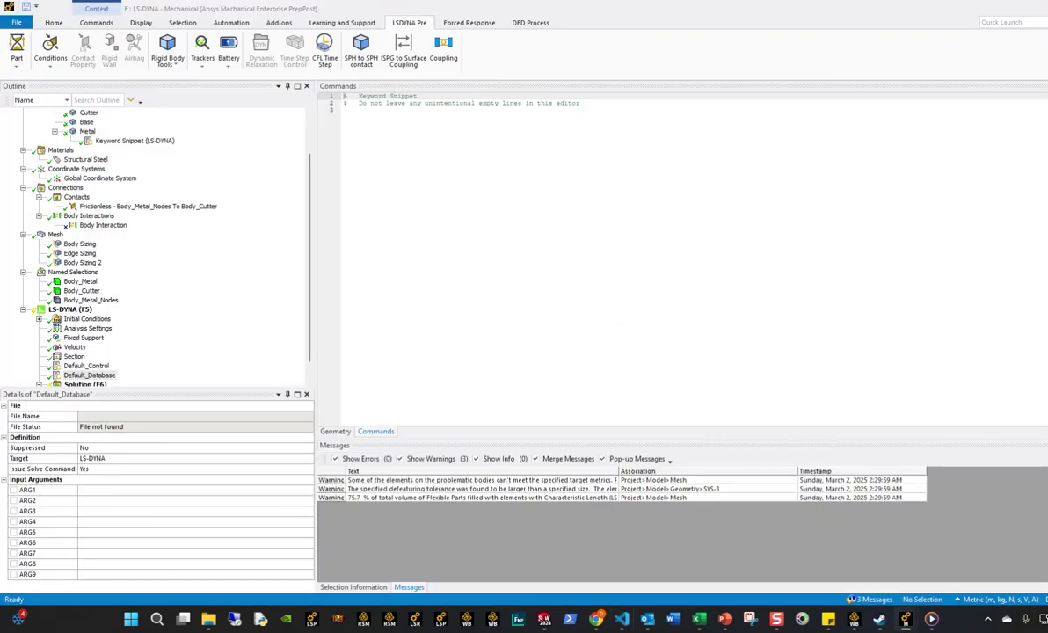
{"action": "left_click", "coordinate": [535, 251]}
{"action": "key", "text": "ctrl+v"}
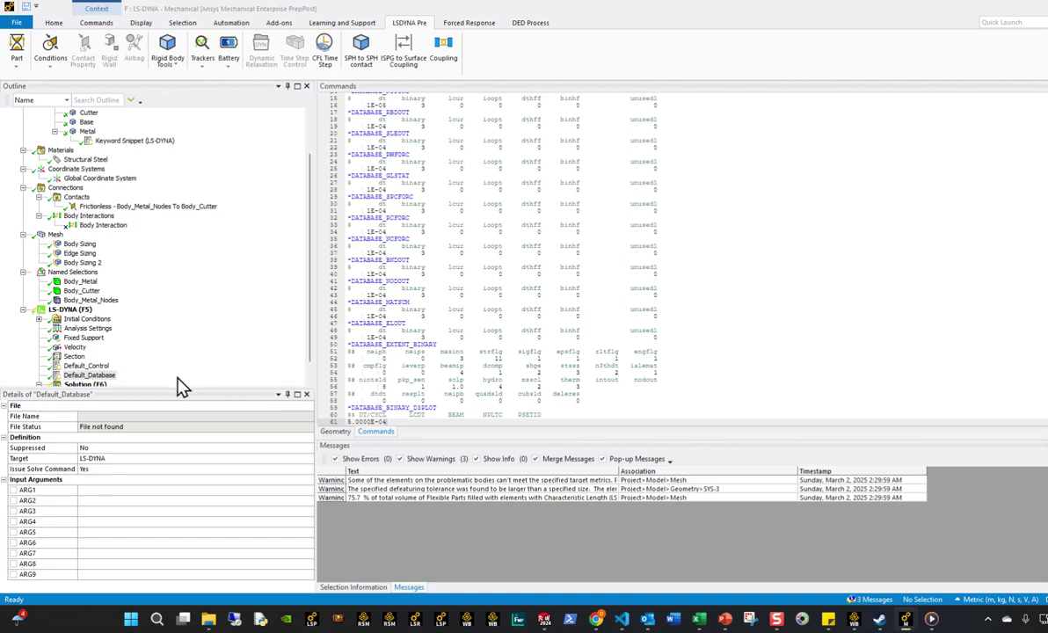
{"action": "left_click", "coordinate": [88, 365]}
{"action": "key", "text": "ctrl+v"}
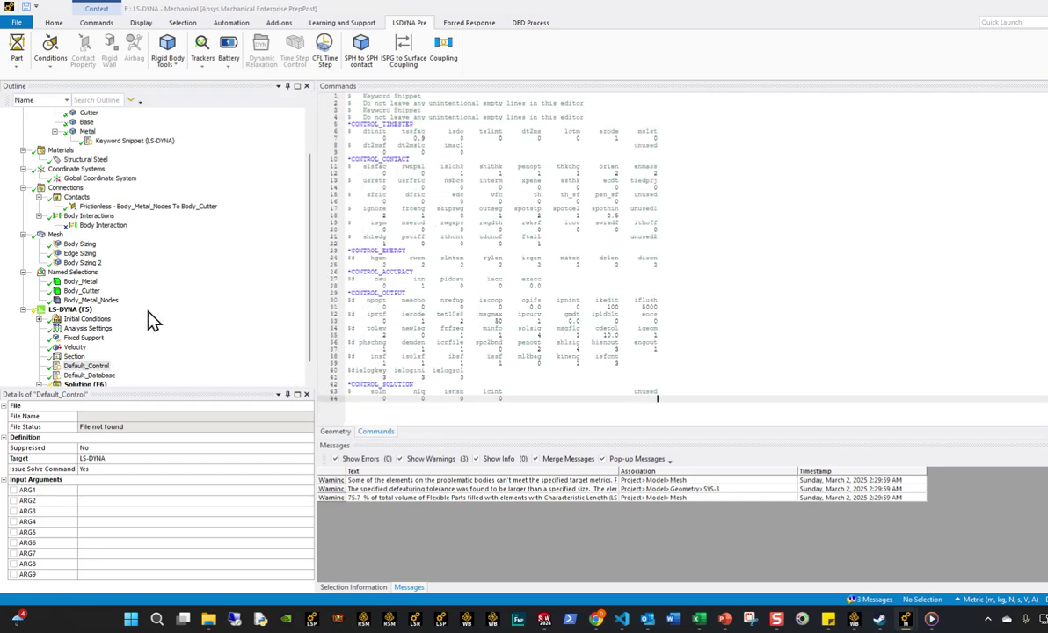
{"action": "scroll", "coordinate": [181, 327], "scroll_direction": "down", "scroll_amount": 1}
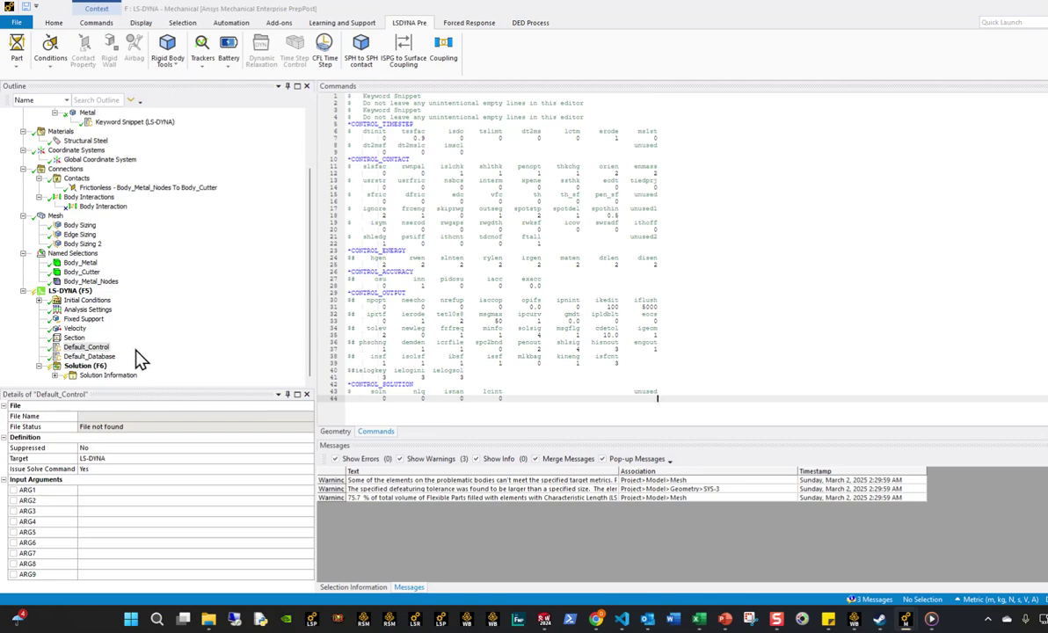
Step: Review the cutter and metal bodies, the metal's material keyword snippet, the frictionless contact and the mesh
{"action": "scroll", "coordinate": [151, 329], "scroll_direction": "up", "scroll_amount": 3}
{"action": "scroll", "coordinate": [151, 331], "scroll_direction": "down", "scroll_amount": 3}
{"action": "scroll", "coordinate": [155, 338], "scroll_direction": "up", "scroll_amount": 3}
{"action": "left_click", "coordinate": [86, 169]}
{"action": "left_click", "coordinate": [88, 159]}
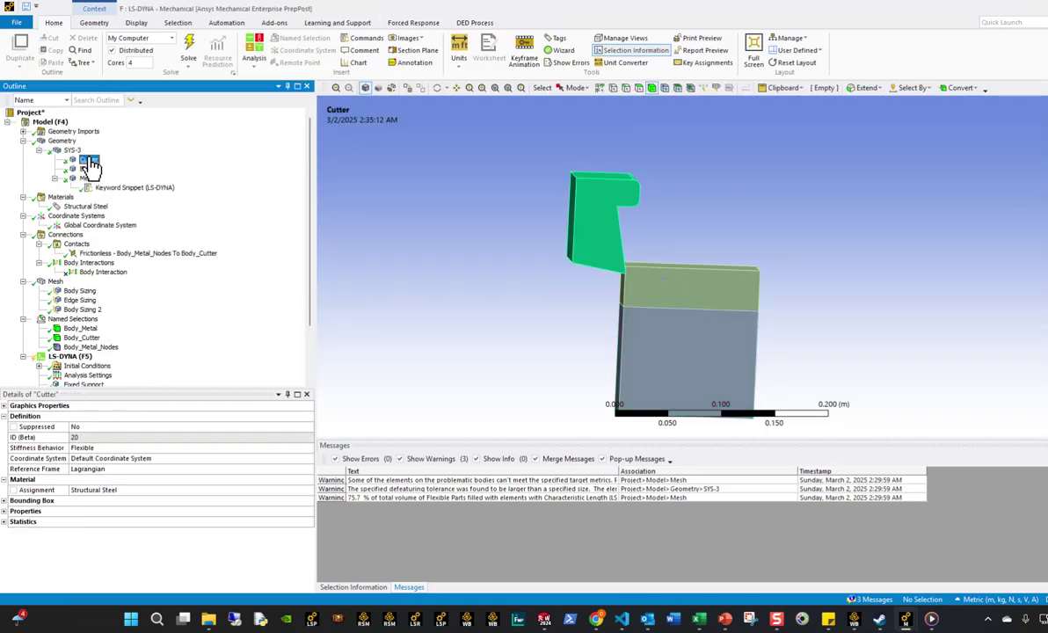
{"action": "left_click", "coordinate": [87, 178]}
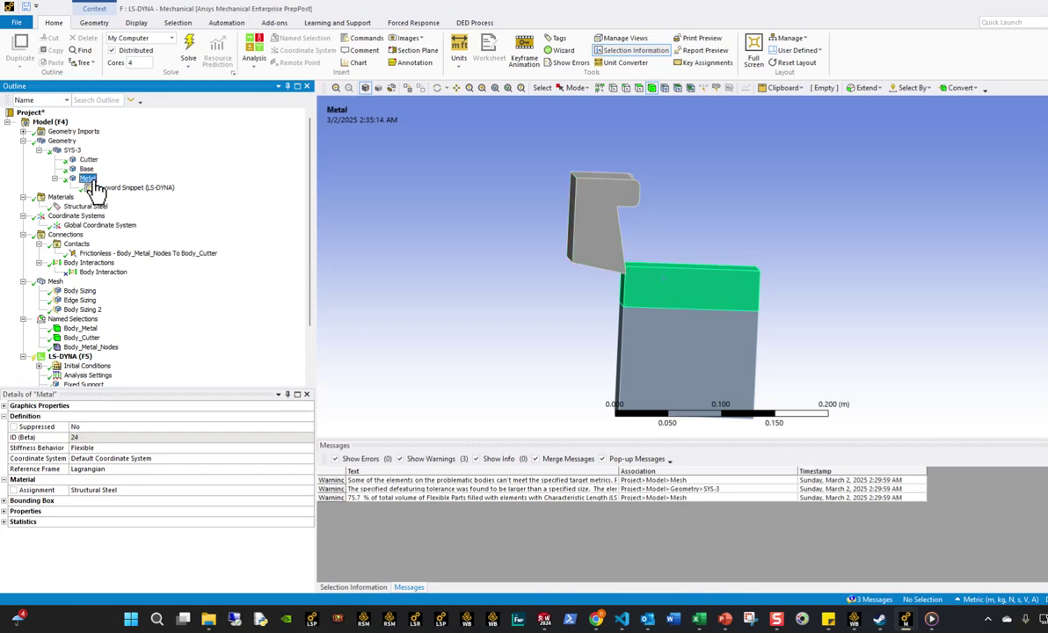
{"action": "left_click", "coordinate": [99, 188]}
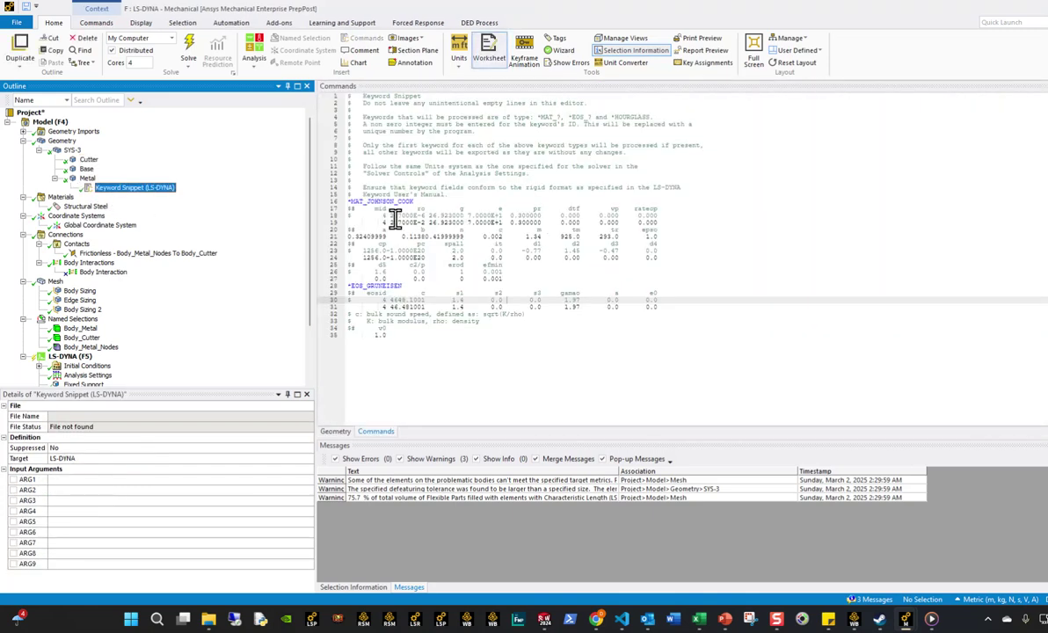
{"action": "left_click", "coordinate": [114, 254]}
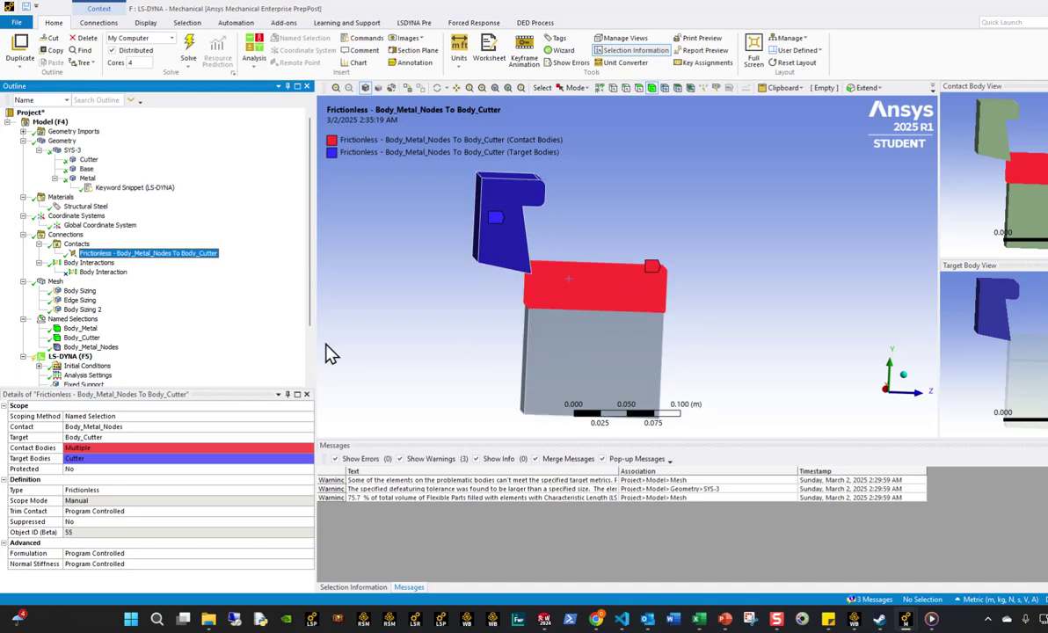
{"action": "left_click", "coordinate": [55, 281]}
{"action": "scroll", "coordinate": [97, 343], "scroll_direction": "down", "scroll_amount": 2}
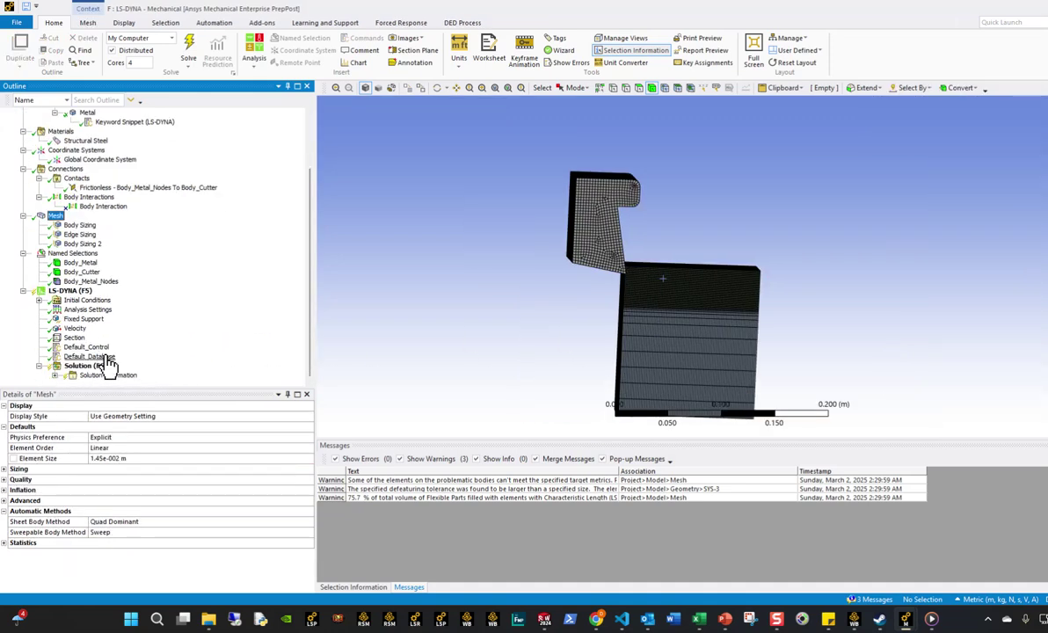
{"action": "left_click", "coordinate": [141, 188]}
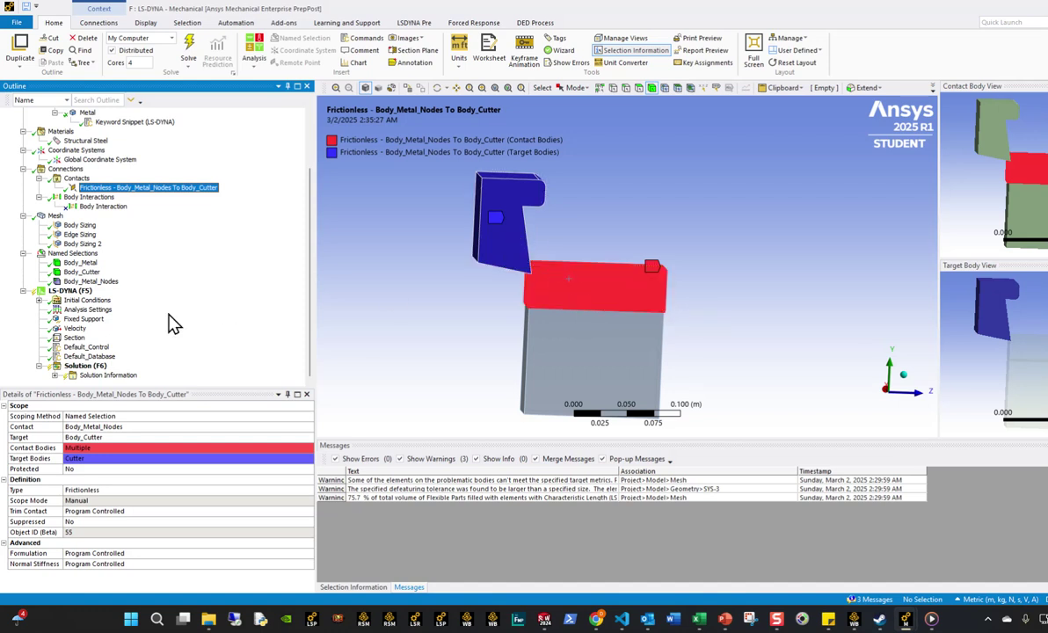
Step: Review the analysis settings, fixed support, velocity, SPG section, default keyword snippets and solution object
{"action": "left_click", "coordinate": [86, 310]}
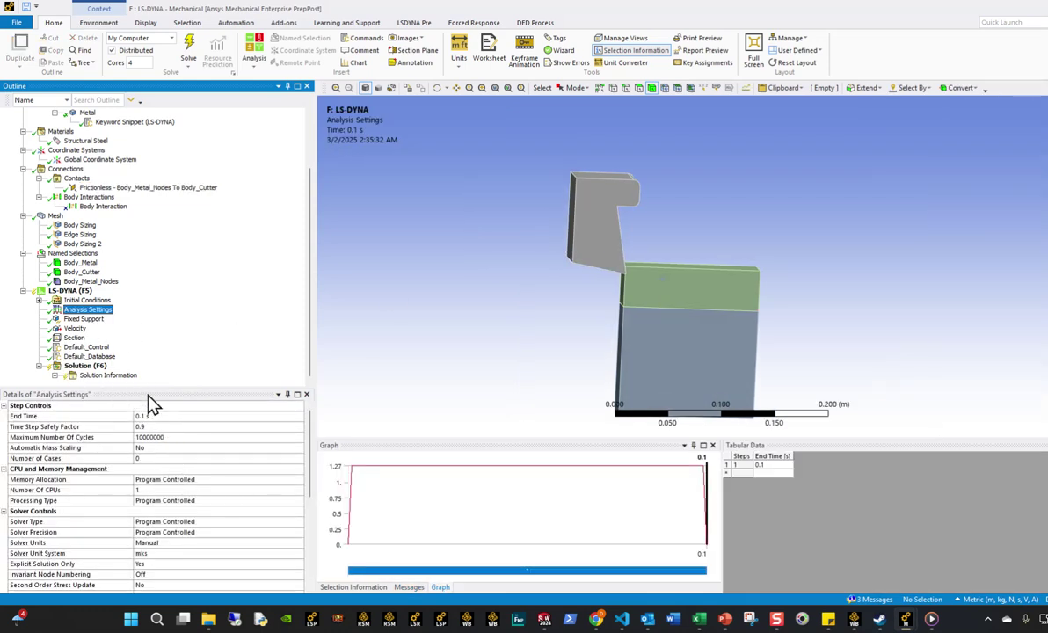
{"action": "scroll", "coordinate": [180, 476], "scroll_direction": "down", "scroll_amount": 3}
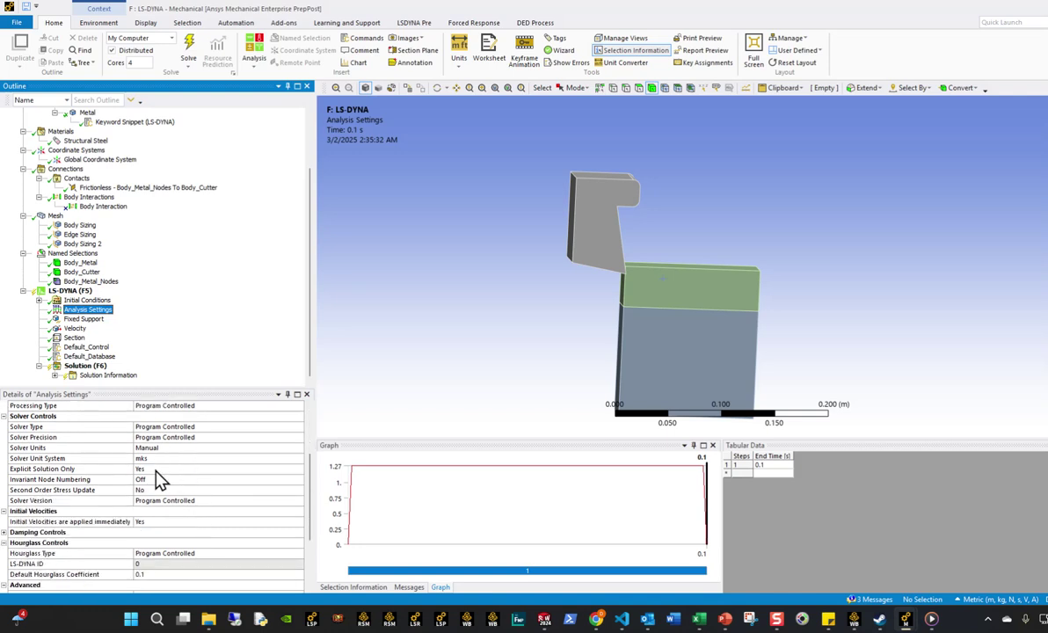
{"action": "scroll", "coordinate": [158, 479], "scroll_direction": "down", "scroll_amount": 3}
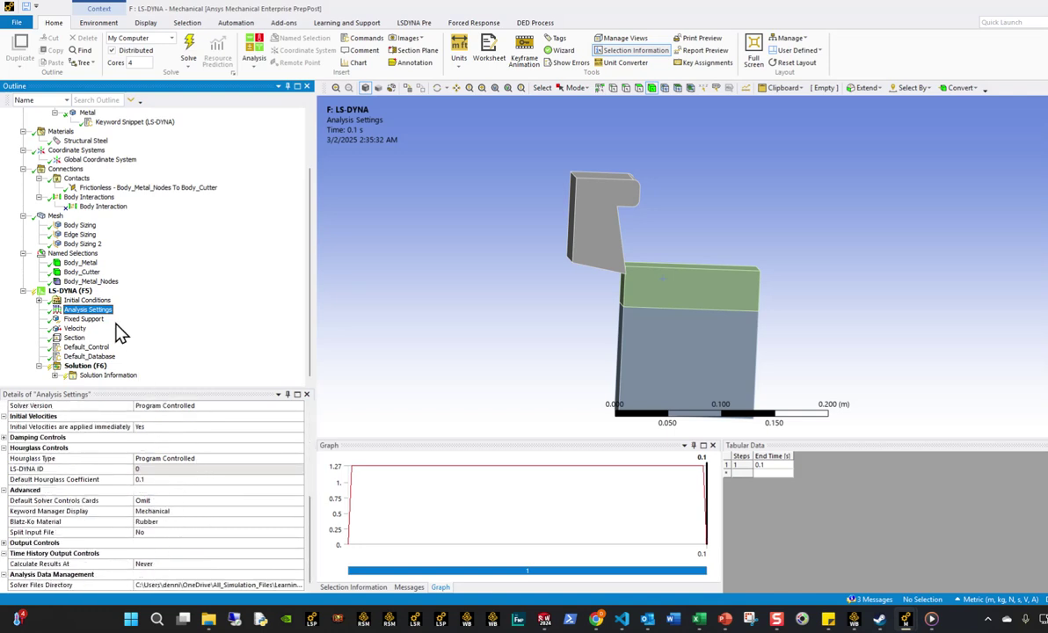
{"action": "left_click", "coordinate": [83, 319]}
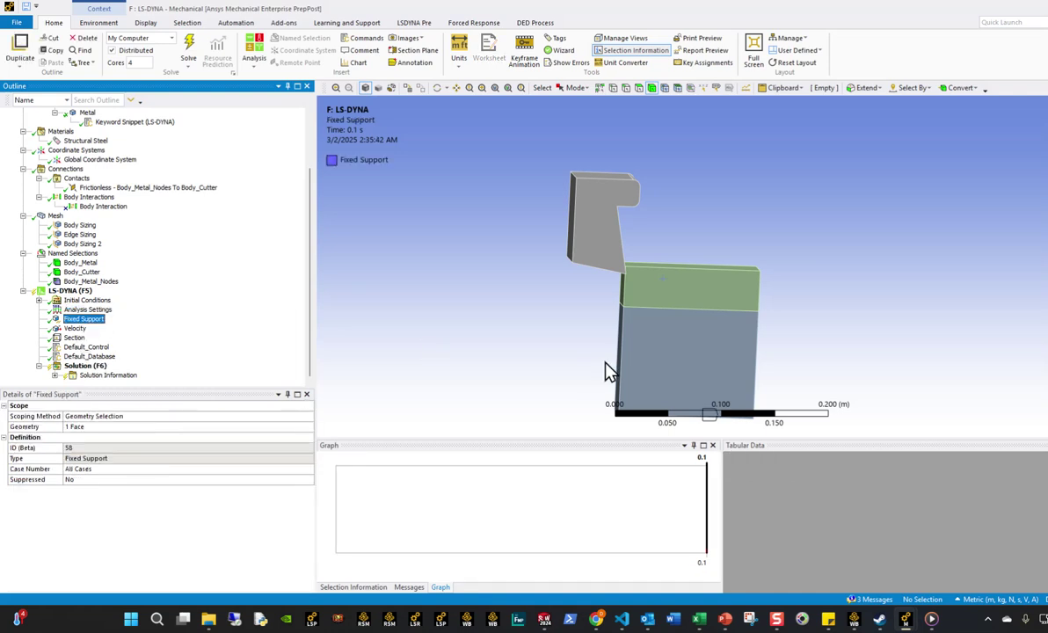
{"action": "middle_click_drag", "start_coordinate": [602, 369], "coordinate": [517, 279]}
{"action": "left_click", "coordinate": [77, 328]}
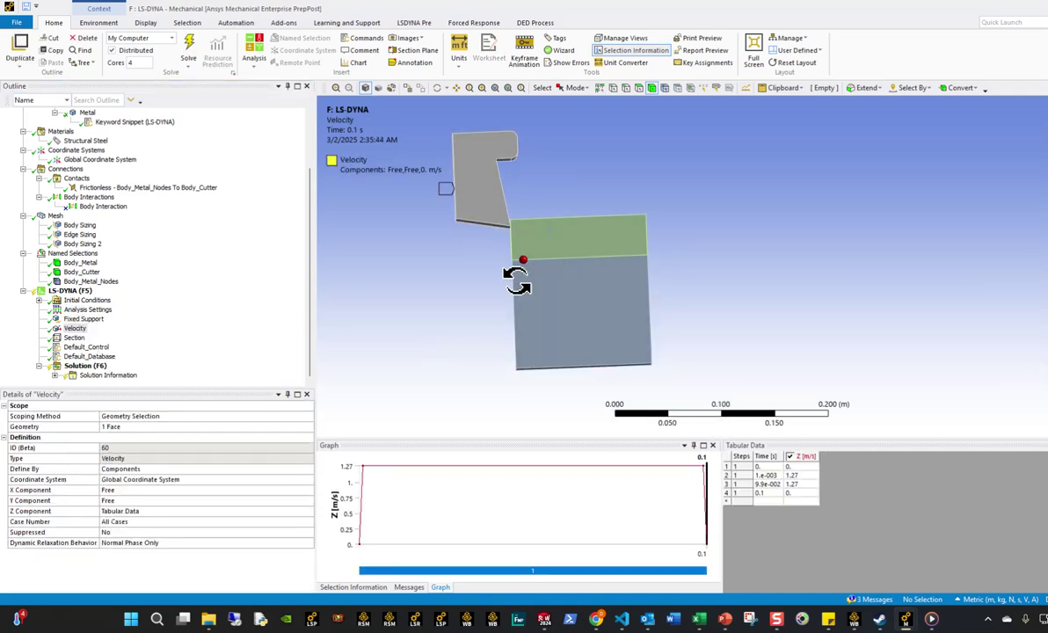
{"action": "left_click", "coordinate": [74, 338]}
{"action": "scroll", "coordinate": [268, 486], "scroll_direction": "down", "scroll_amount": 2}
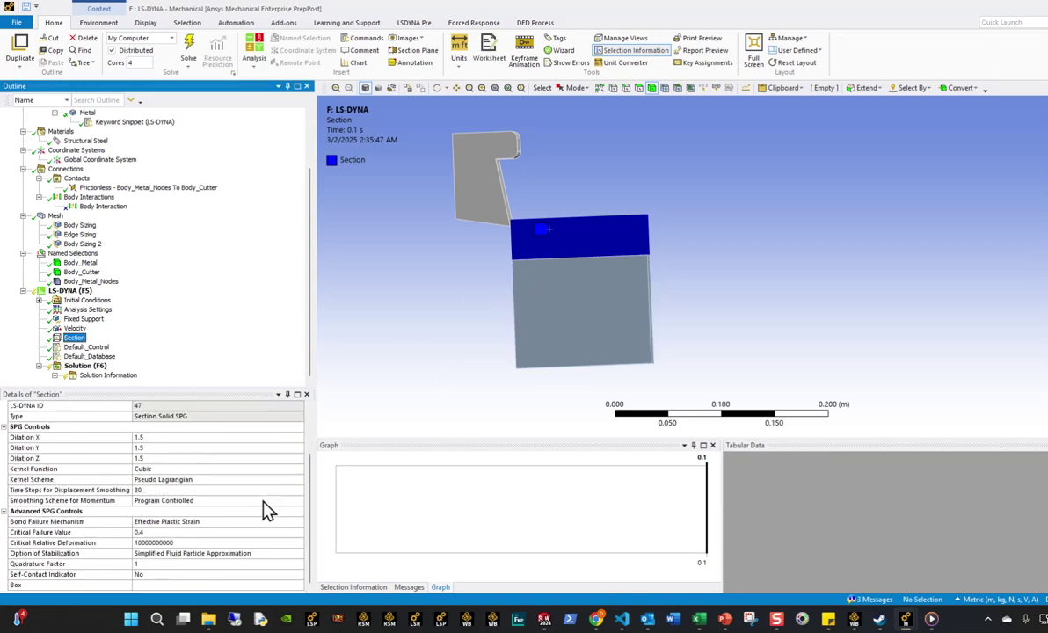
{"action": "middle_click_drag", "start_coordinate": [580, 268], "coordinate": [554, 313]}
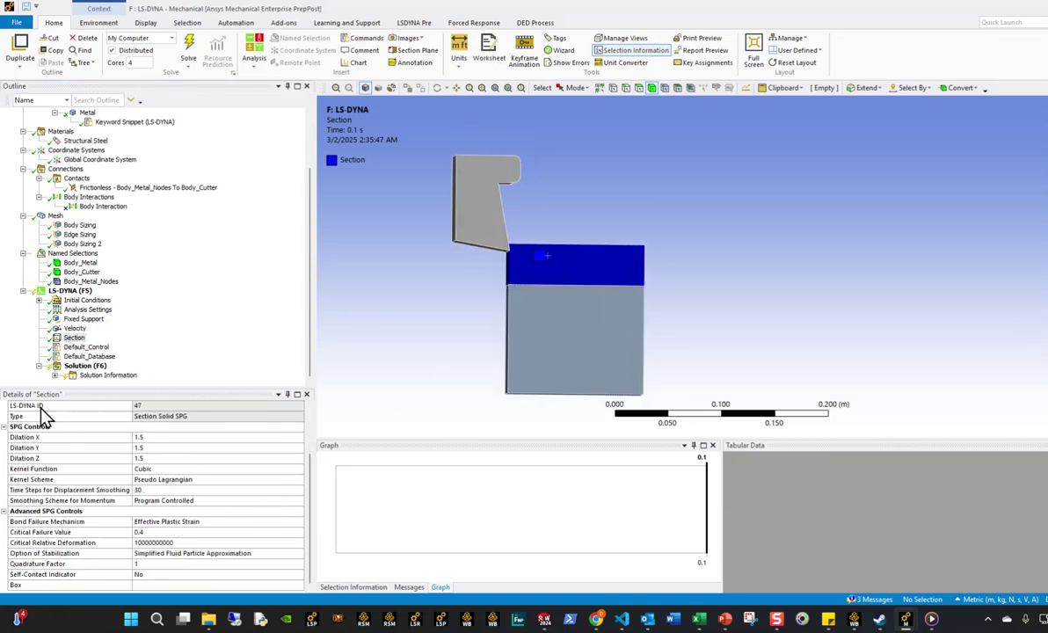
{"action": "left_click", "coordinate": [87, 347]}
{"action": "left_click", "coordinate": [88, 356]}
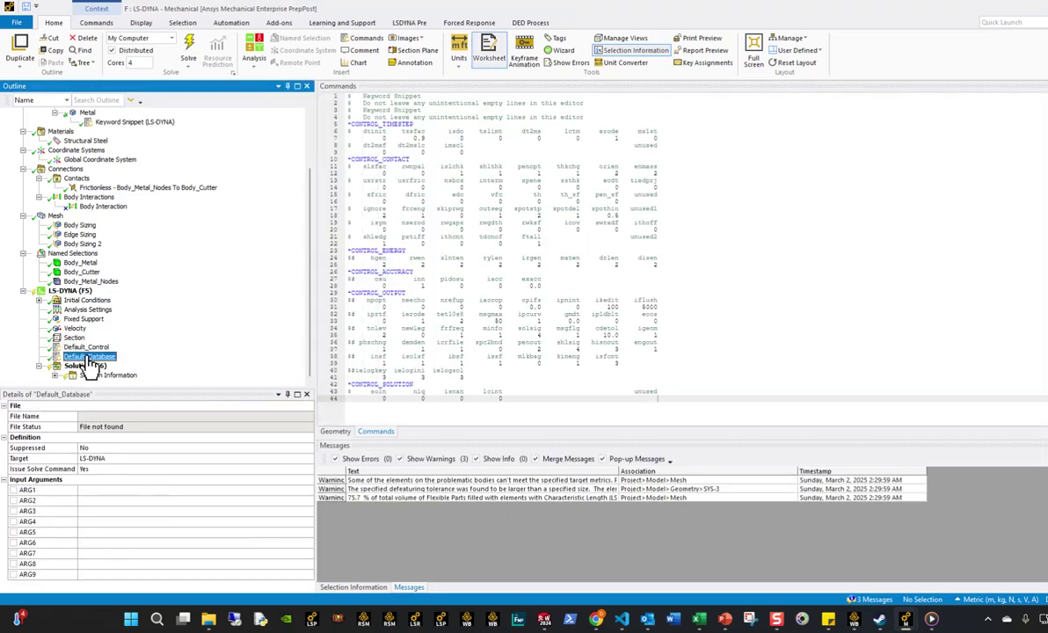
{"action": "left_click", "coordinate": [86, 366]}
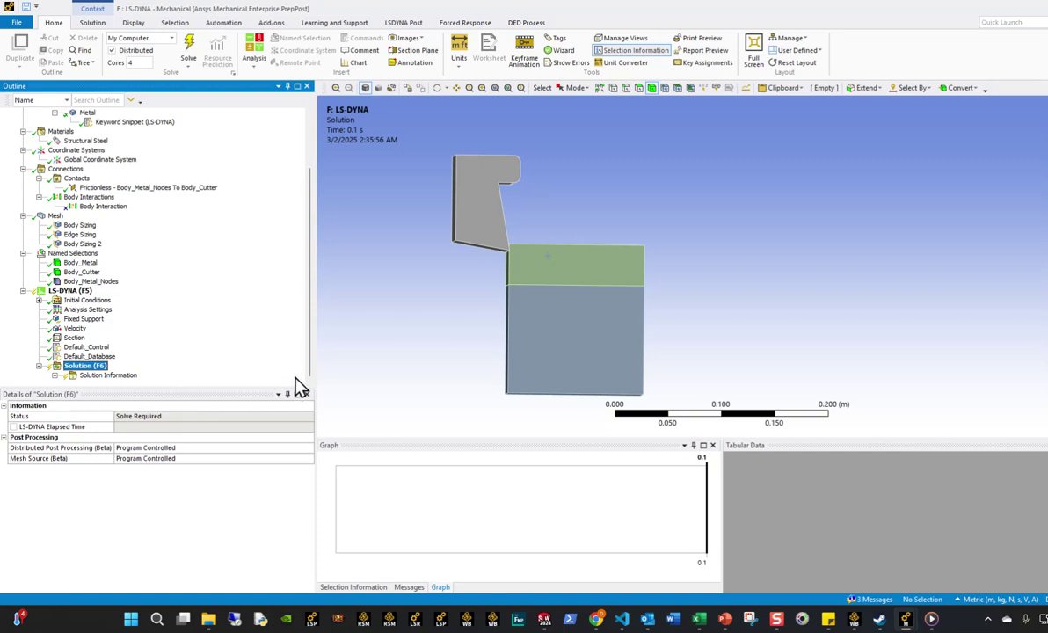
Step: Switch to Media Player, browse the cutting result videos and scrub through the Cutting_Plastic_strain animation
{"action": "left_click", "coordinate": [907, 621]}
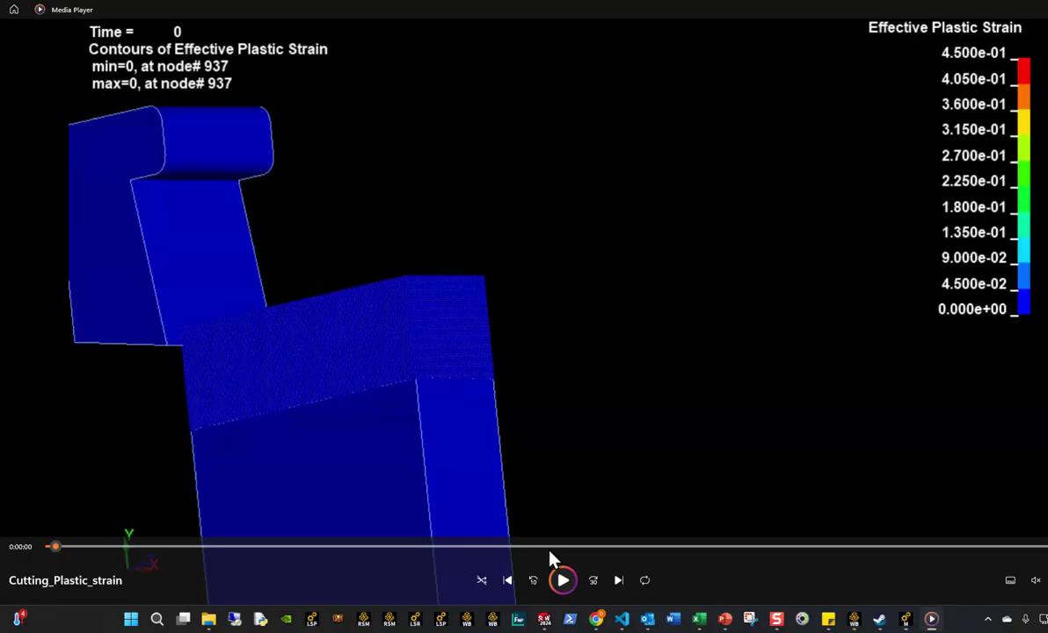
{"action": "left_click", "coordinate": [563, 581]}
{"action": "left_click", "coordinate": [507, 580]}
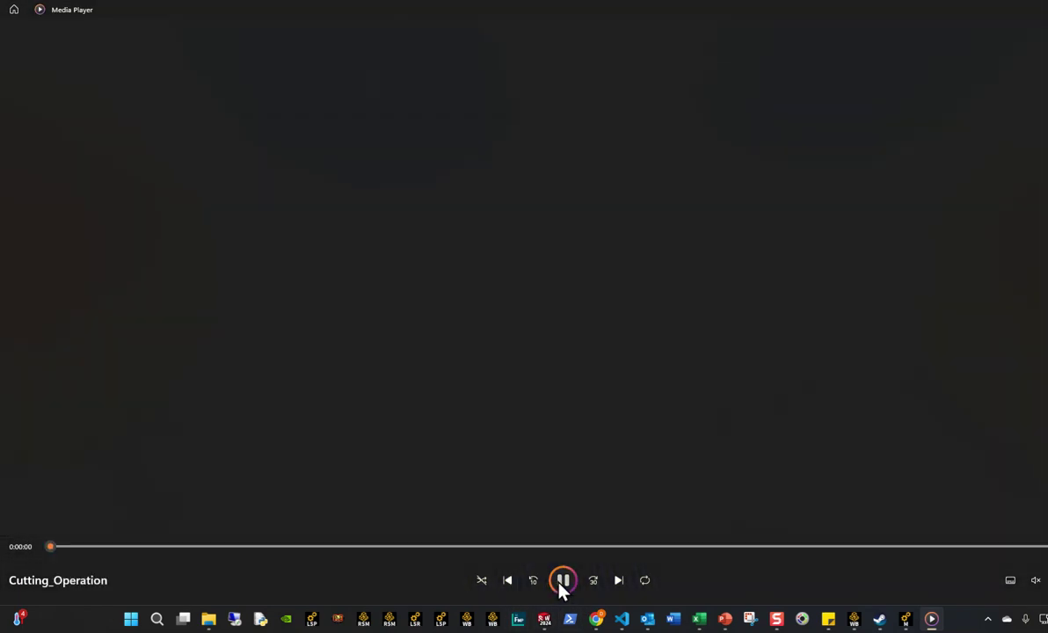
{"action": "left_click", "coordinate": [562, 580]}
{"action": "left_click", "coordinate": [507, 580]}
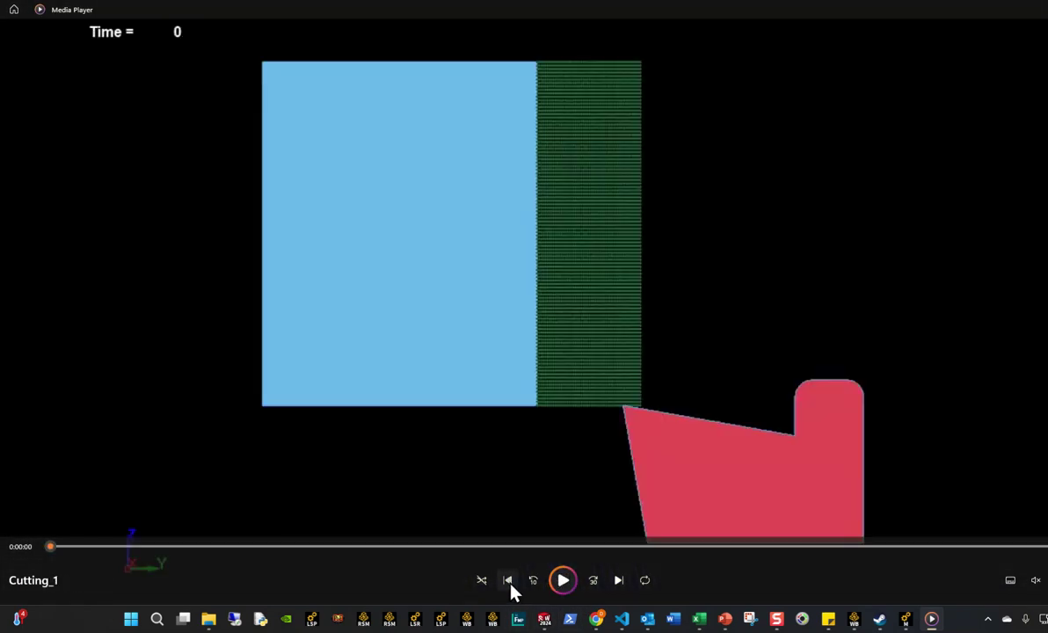
{"action": "left_click", "coordinate": [507, 580]}
{"action": "left_click_drag", "start_coordinate": [46, 547], "coordinate": [299, 550]}
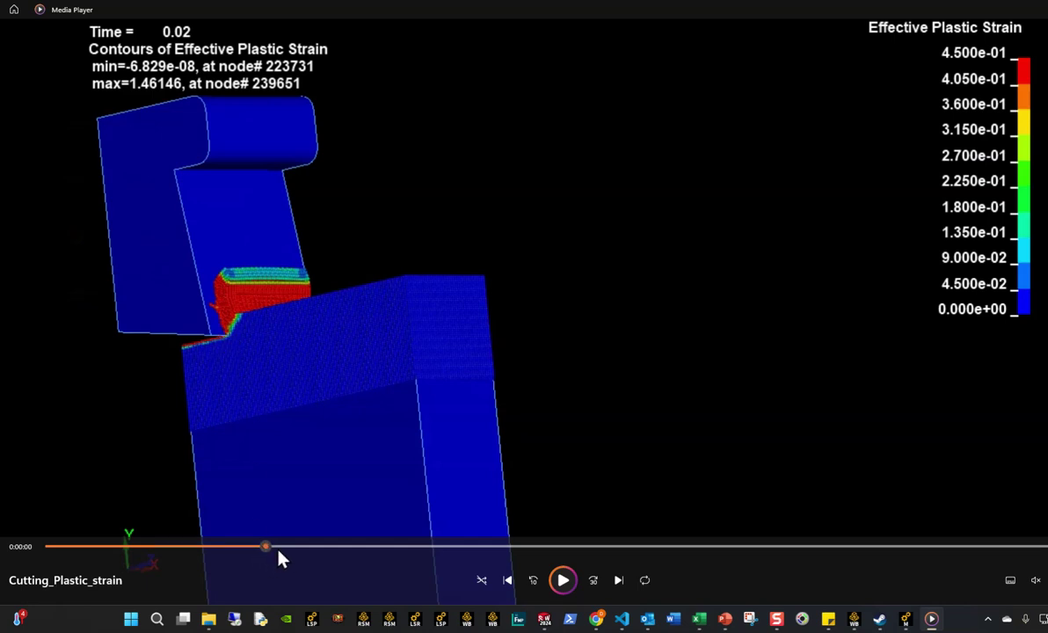
{"action": "left_click_drag", "start_coordinate": [280, 559], "coordinate": [704, 524]}
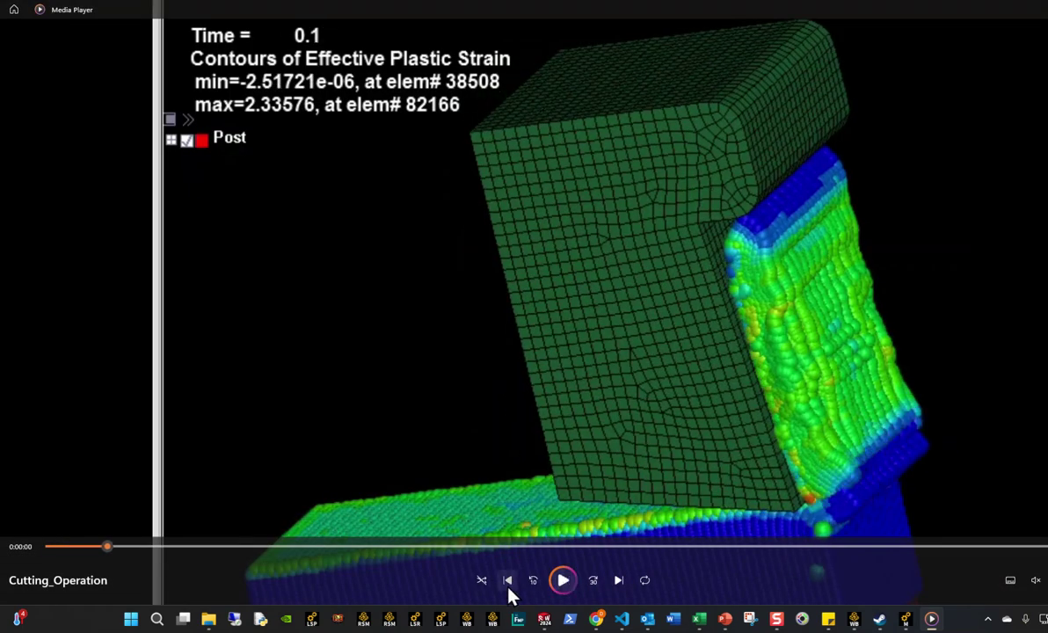
Step: Go back to the Cutting_1 video and scrub through it to examine the chip formation along the cutter
{"action": "left_click", "coordinate": [508, 582]}
{"action": "right_click", "coordinate": [659, 578]}
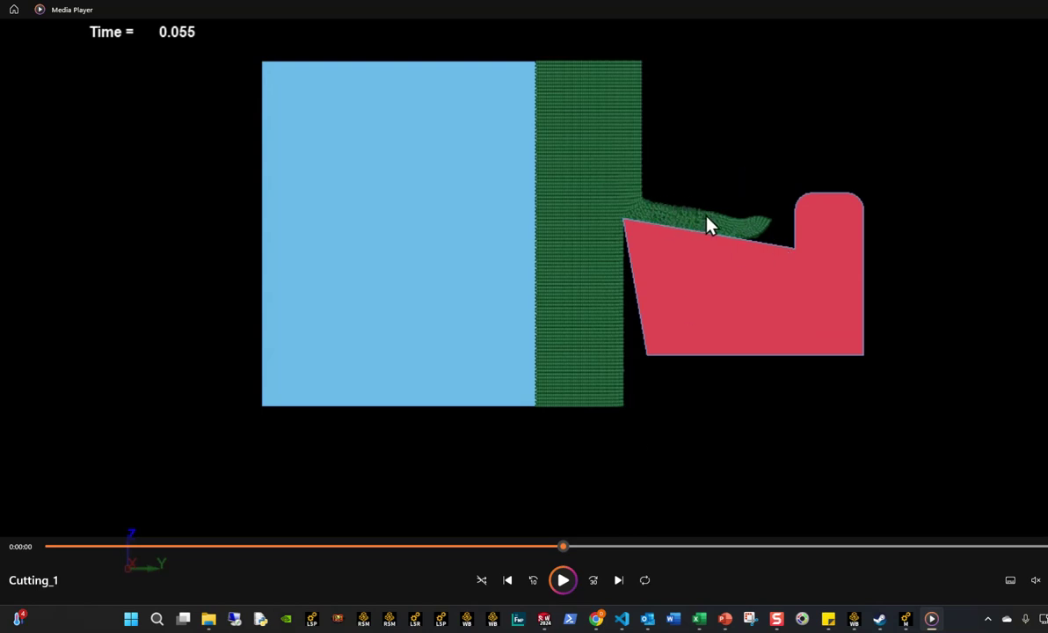
{"action": "left_click_drag", "start_coordinate": [615, 554], "coordinate": [849, 548]}
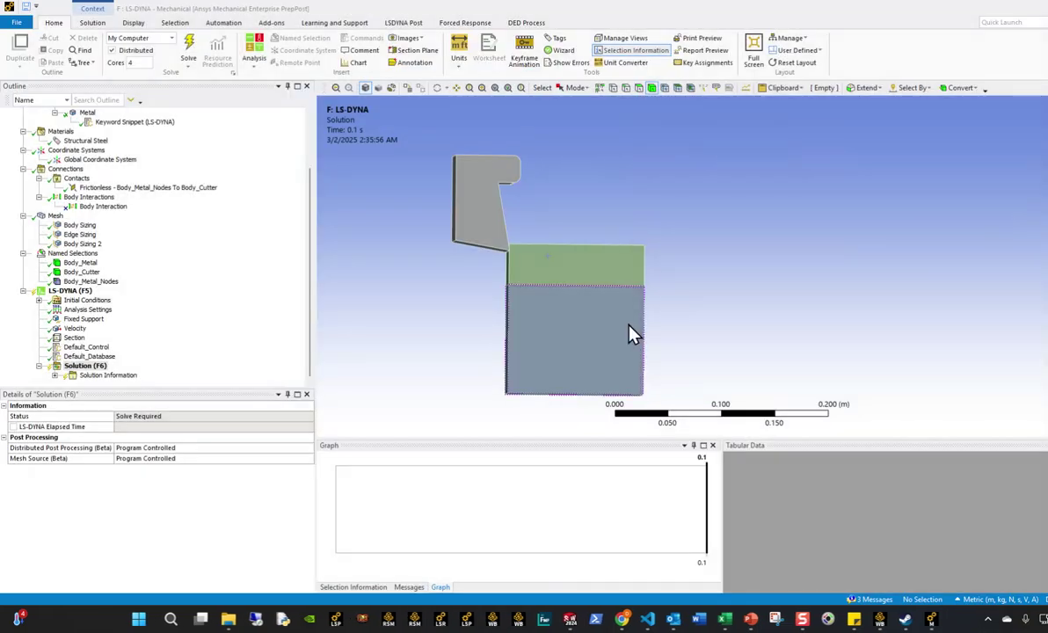
Step: Switch to the SPG_Presentation_Cutting deck in PowerPoint and review slide 6, highlighting the word SPG in its third bullet
{"action": "left_click", "coordinate": [751, 620]}
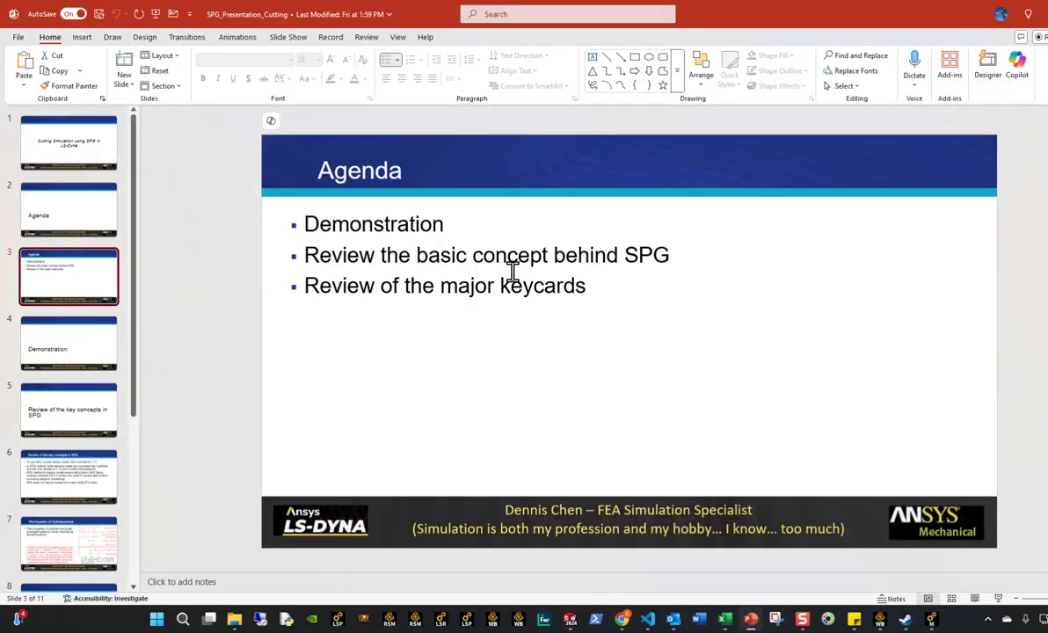
{"action": "left_click", "coordinate": [56, 417]}
{"action": "left_click", "coordinate": [64, 476]}
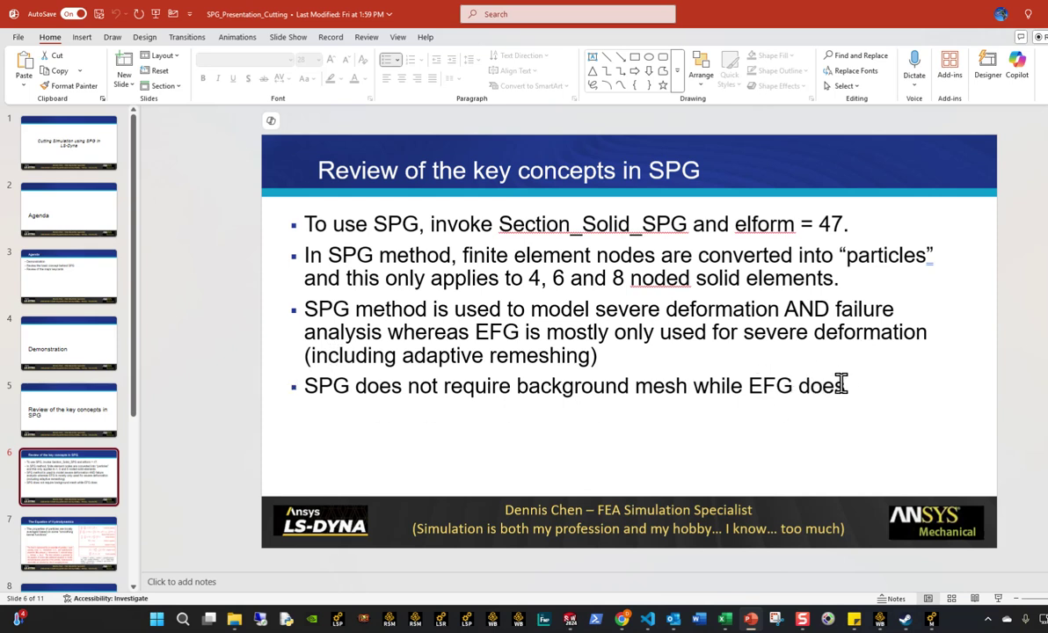
{"action": "left_click_drag", "start_coordinate": [842, 387], "coordinate": [773, 390]}
{"action": "left_click", "coordinate": [561, 353]}
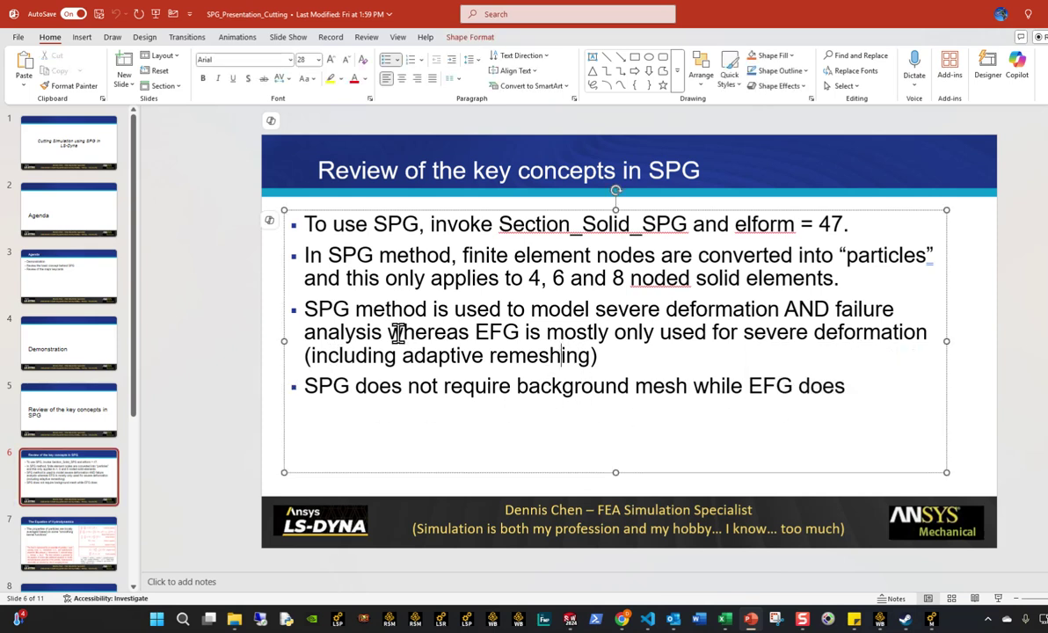
{"action": "left_click_drag", "start_coordinate": [306, 309], "coordinate": [347, 316]}
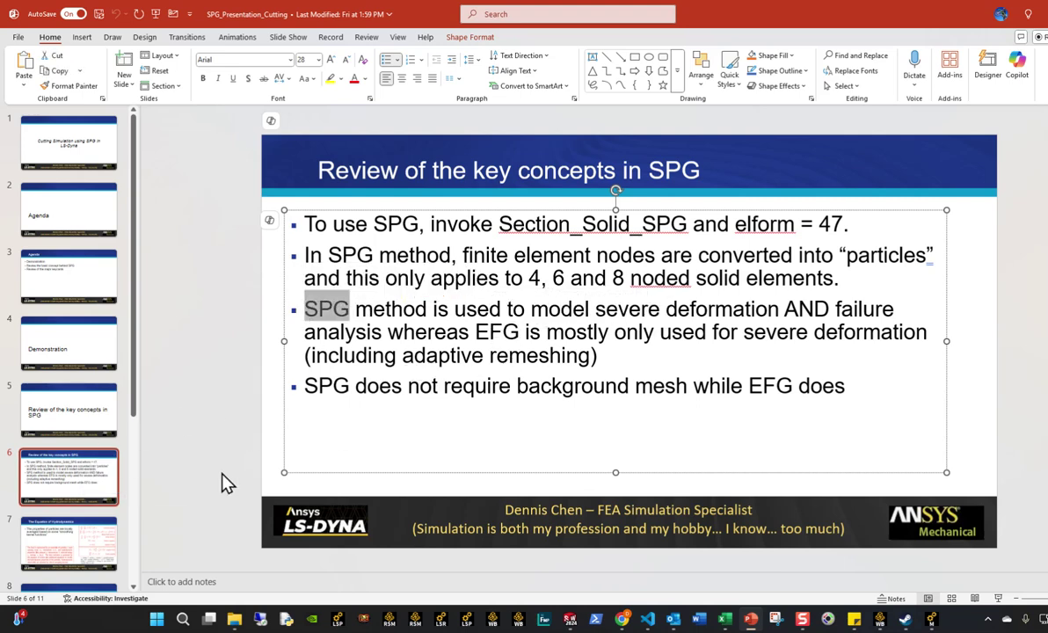
Step: View slide 7, The Equation of Hydrodynamics, and read its particle averaging text and governing equations
{"action": "left_click", "coordinate": [56, 486]}
{"action": "scroll", "coordinate": [64, 457], "scroll_direction": "down", "scroll_amount": 1}
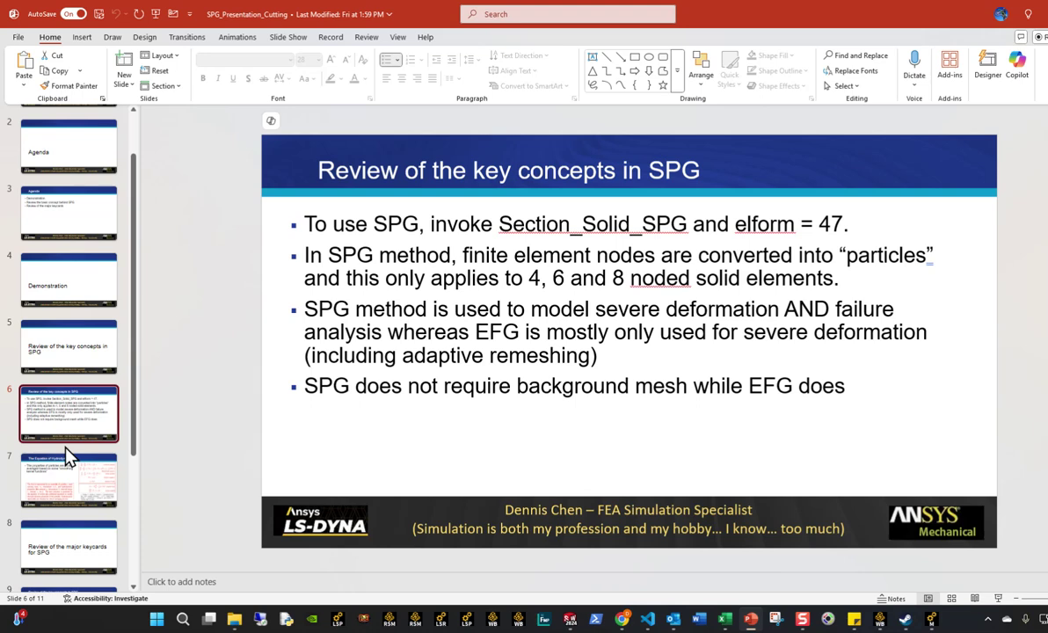
{"action": "left_click", "coordinate": [66, 457]}
{"action": "scroll", "coordinate": [79, 448], "scroll_direction": "down", "scroll_amount": 1}
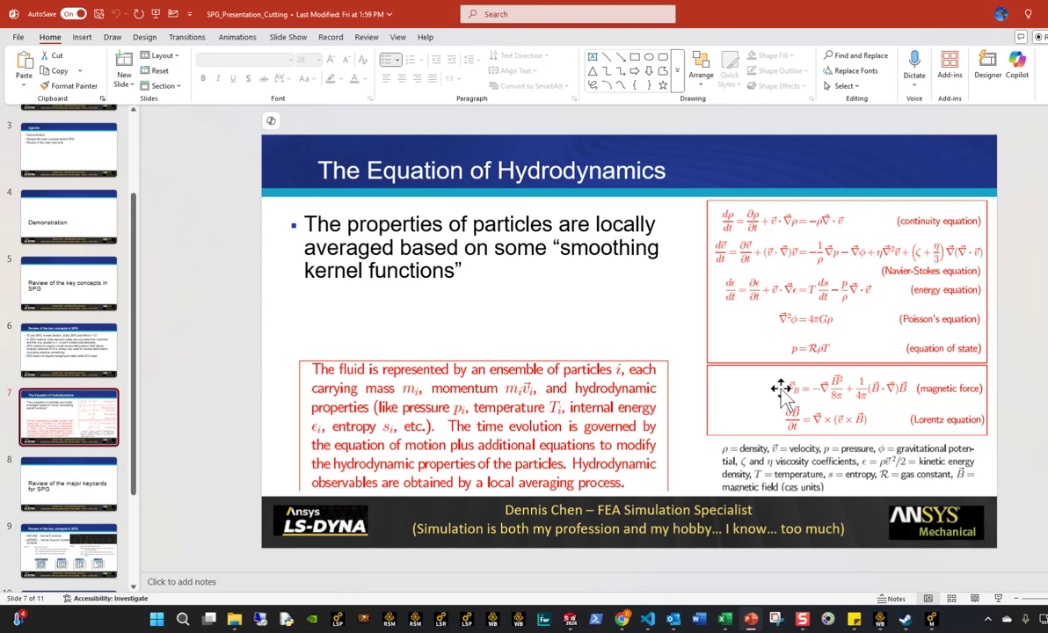
Step: Review slides 9 to 11 on the SECTION_SOLID_SPG kernel, failure, dilation, smoothing and stabilization parameters
{"action": "scroll", "coordinate": [46, 440], "scroll_direction": "down", "scroll_amount": 3}
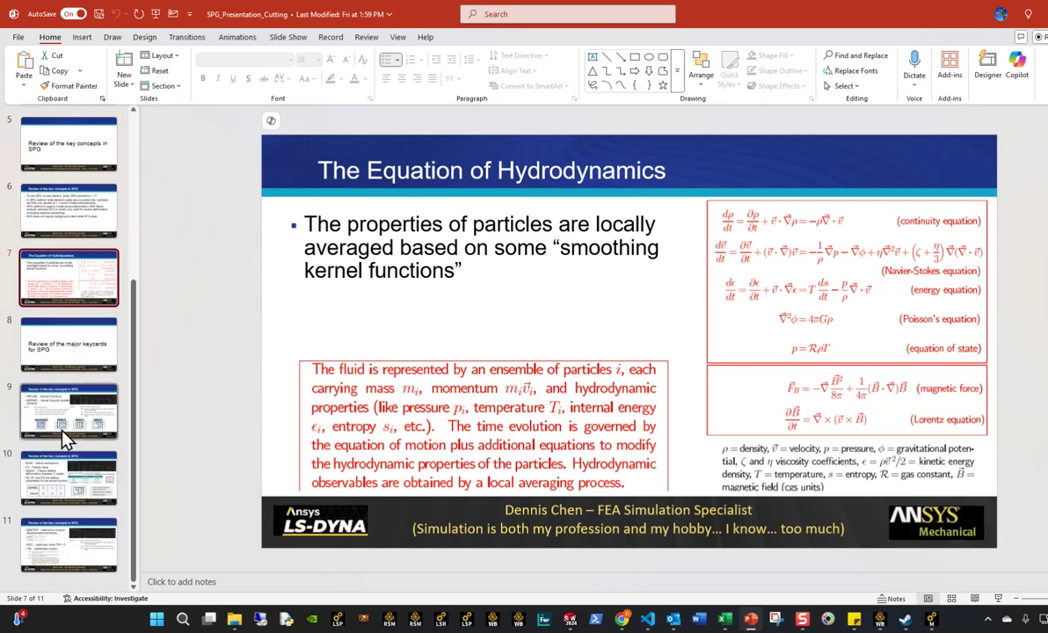
{"action": "left_click", "coordinate": [62, 434]}
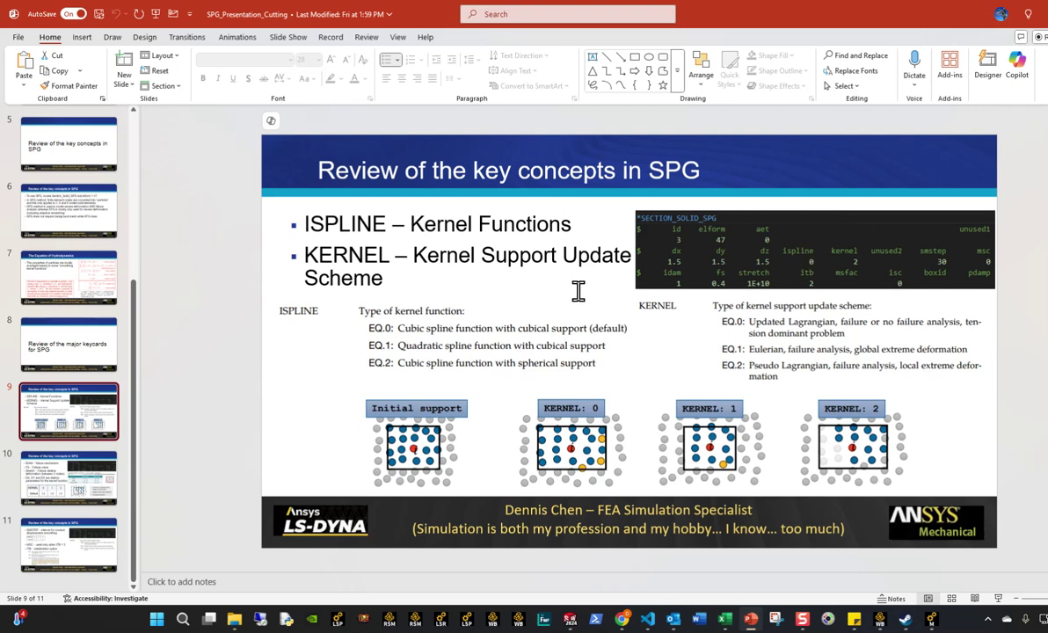
{"action": "left_click", "coordinate": [98, 475]}
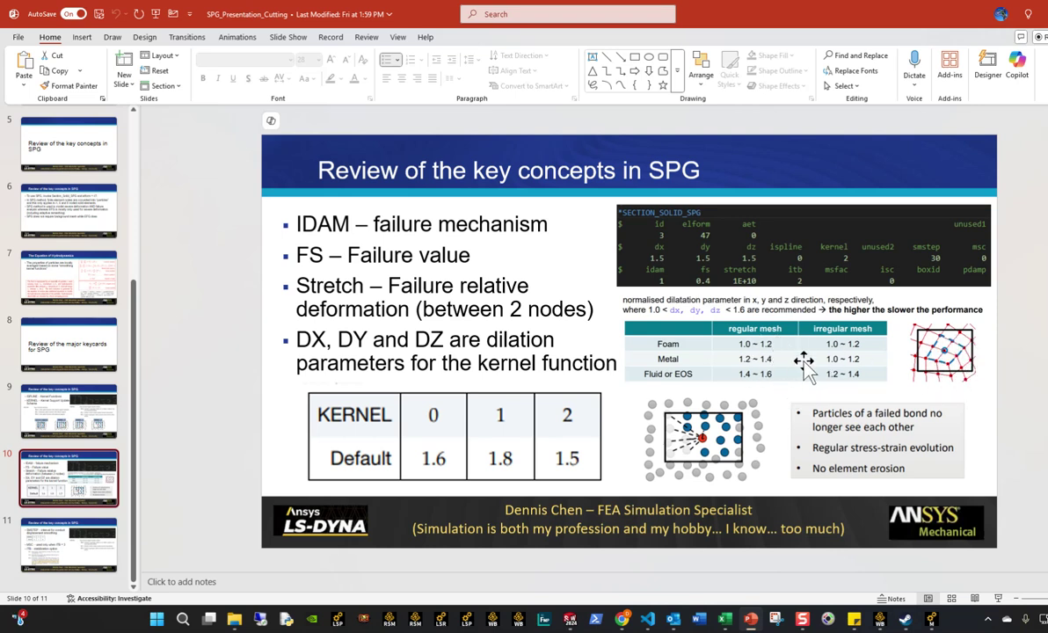
{"action": "left_click", "coordinate": [75, 540]}
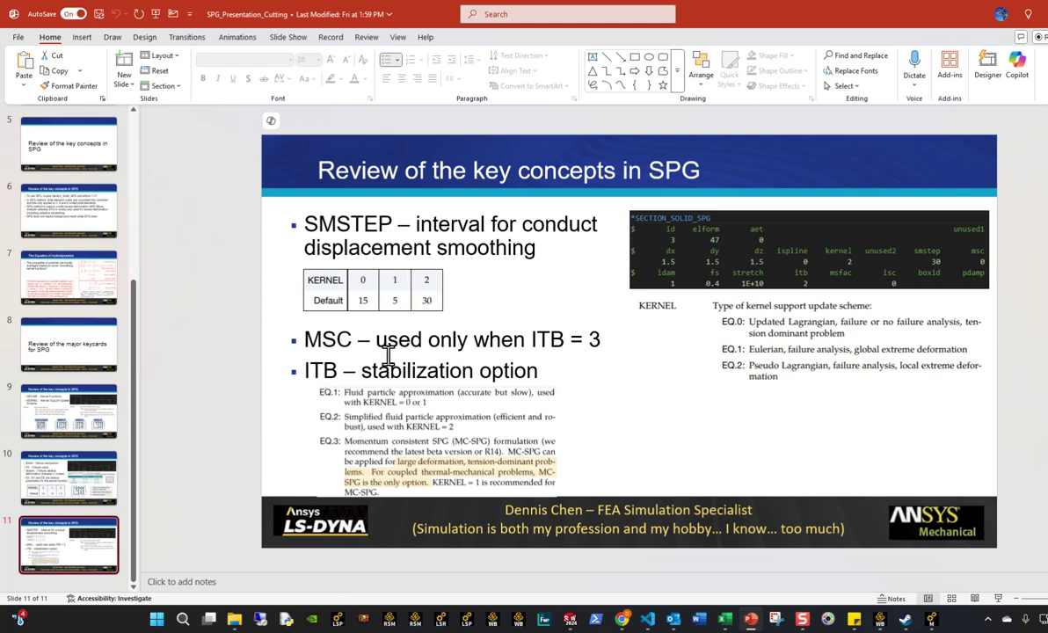
Step: Return to slide 9 on ISPLINE and KERNEL, and re-examine the failure and dilation parameters on slide 10
{"action": "left_click", "coordinate": [75, 424]}
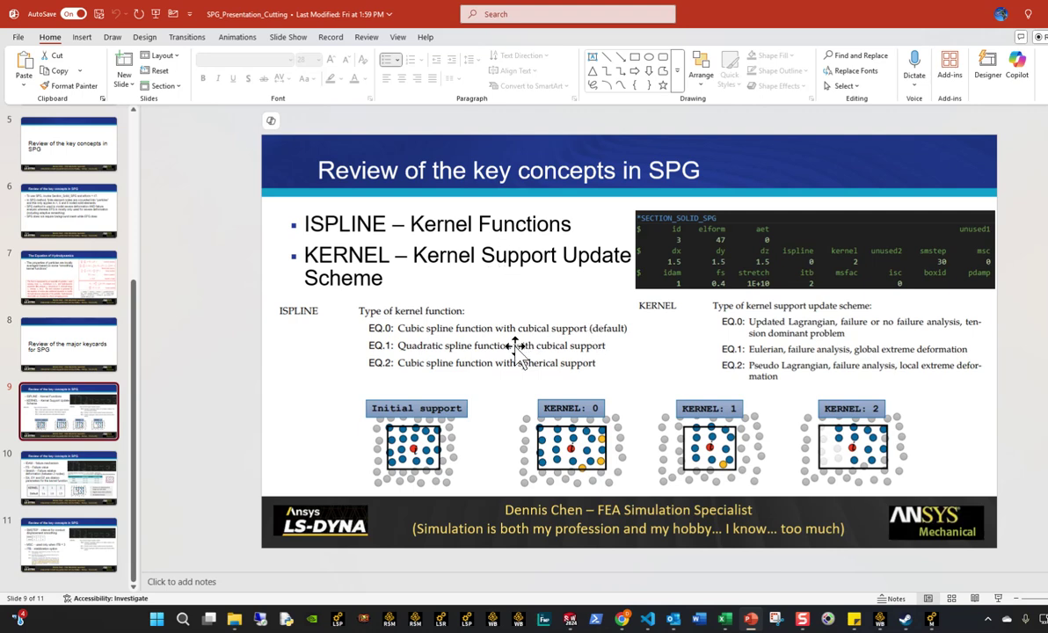
{"action": "left_click", "coordinate": [111, 475]}
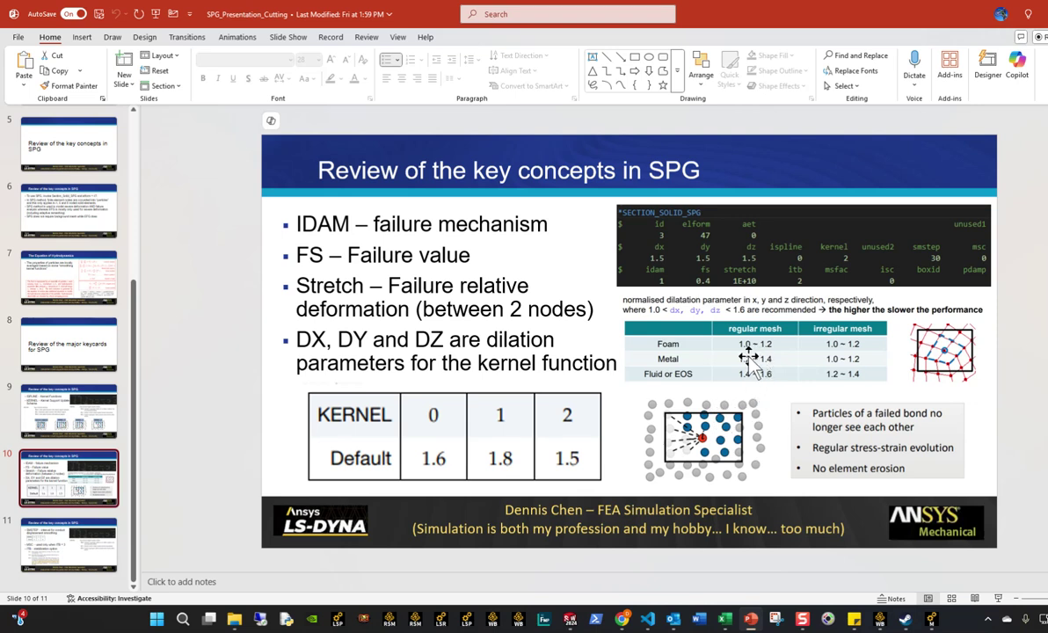
{"action": "left_click", "coordinate": [932, 621]}
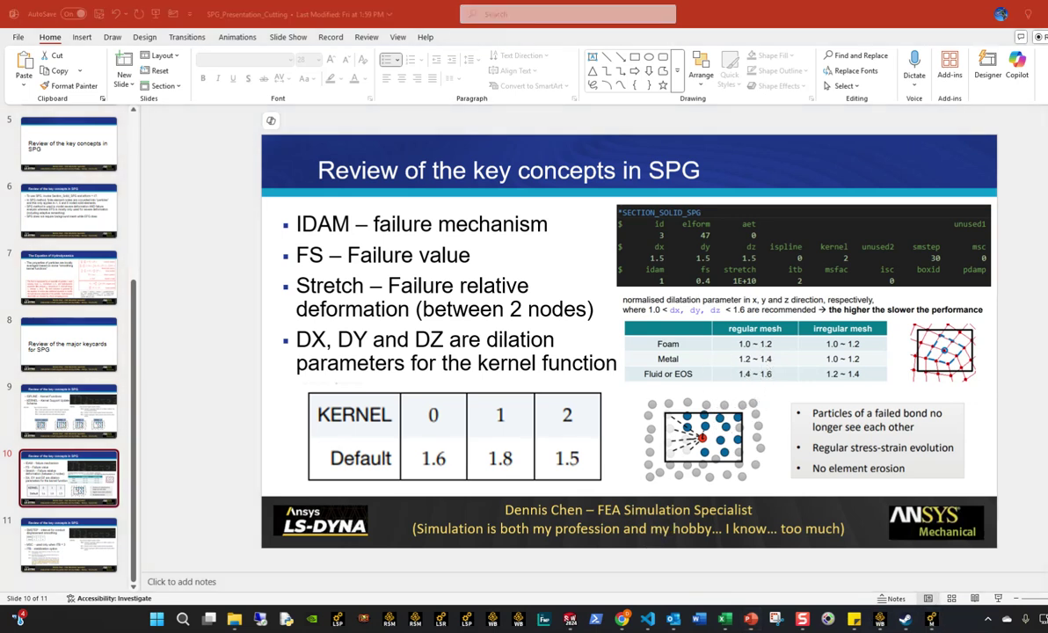